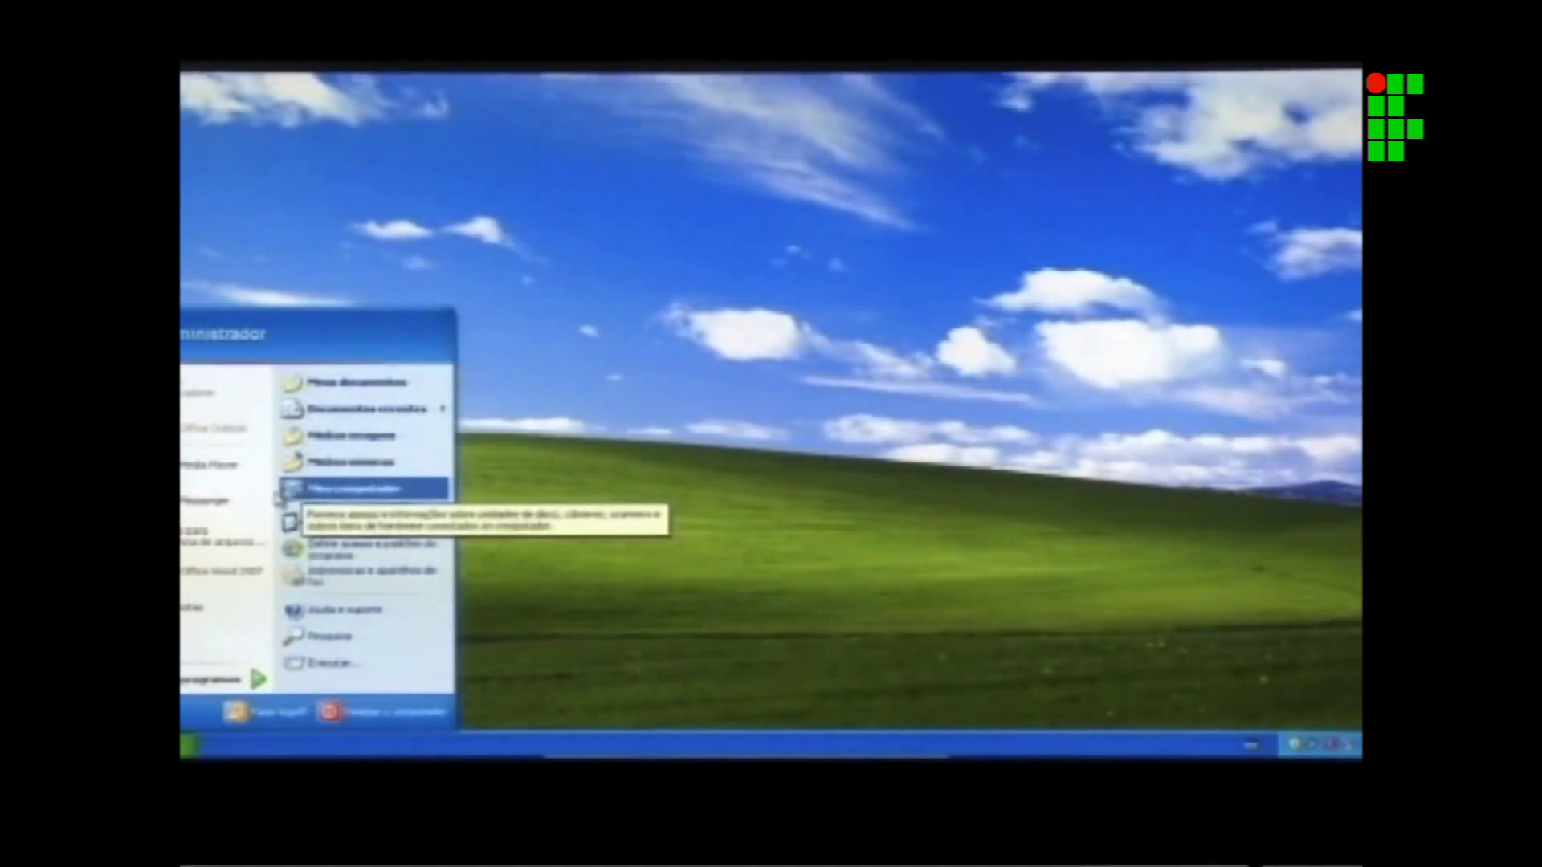
Open the Meu computador window from the desktop.
{"action": "left_click", "coordinate": [613, 509]}
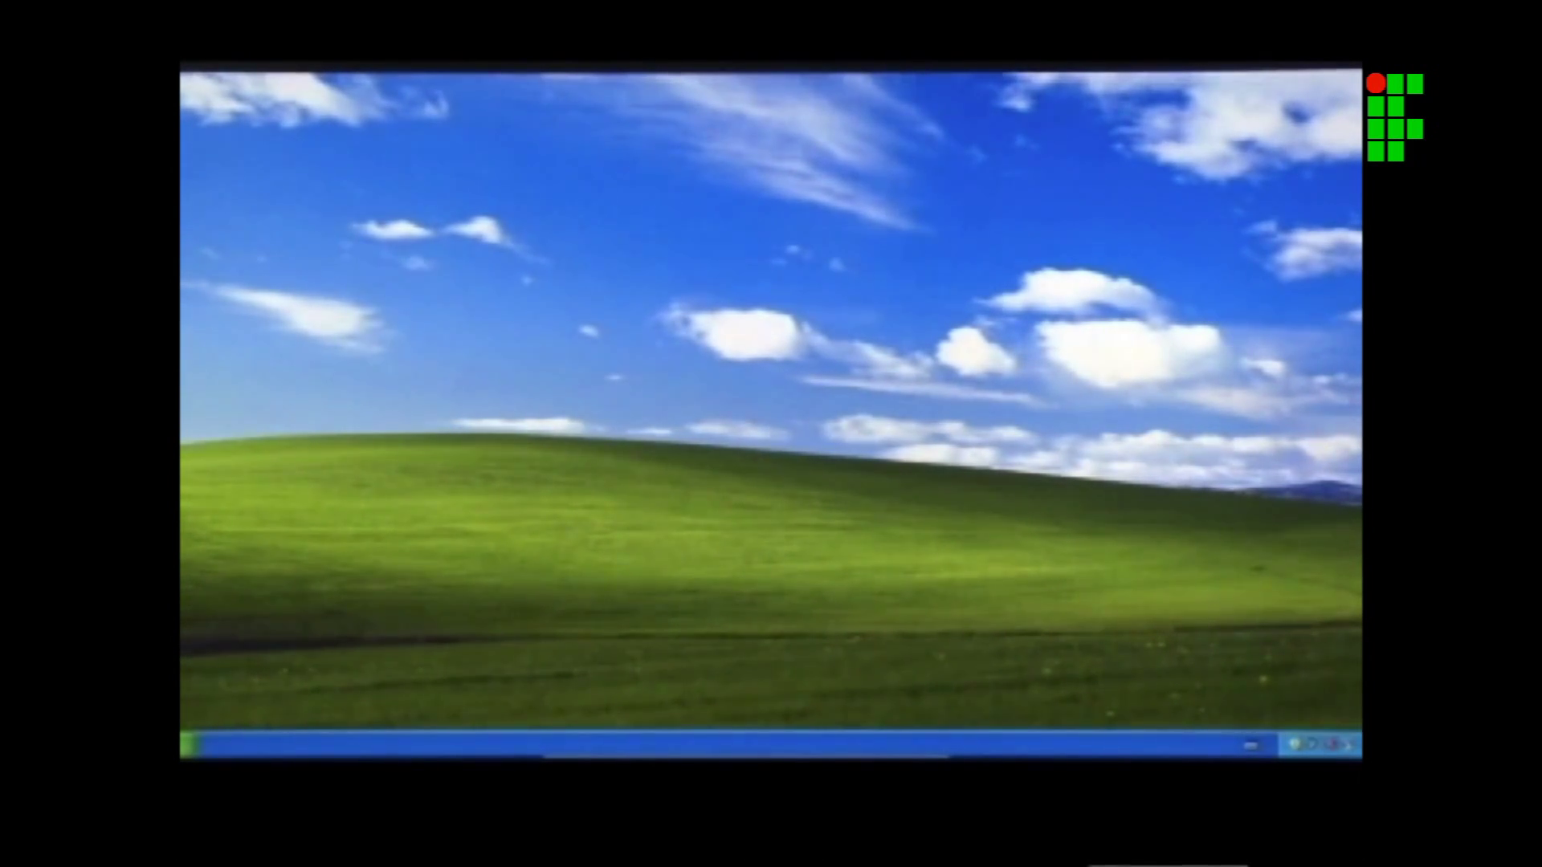
{"action": "mouse_move", "coordinate": [1294, 750]}
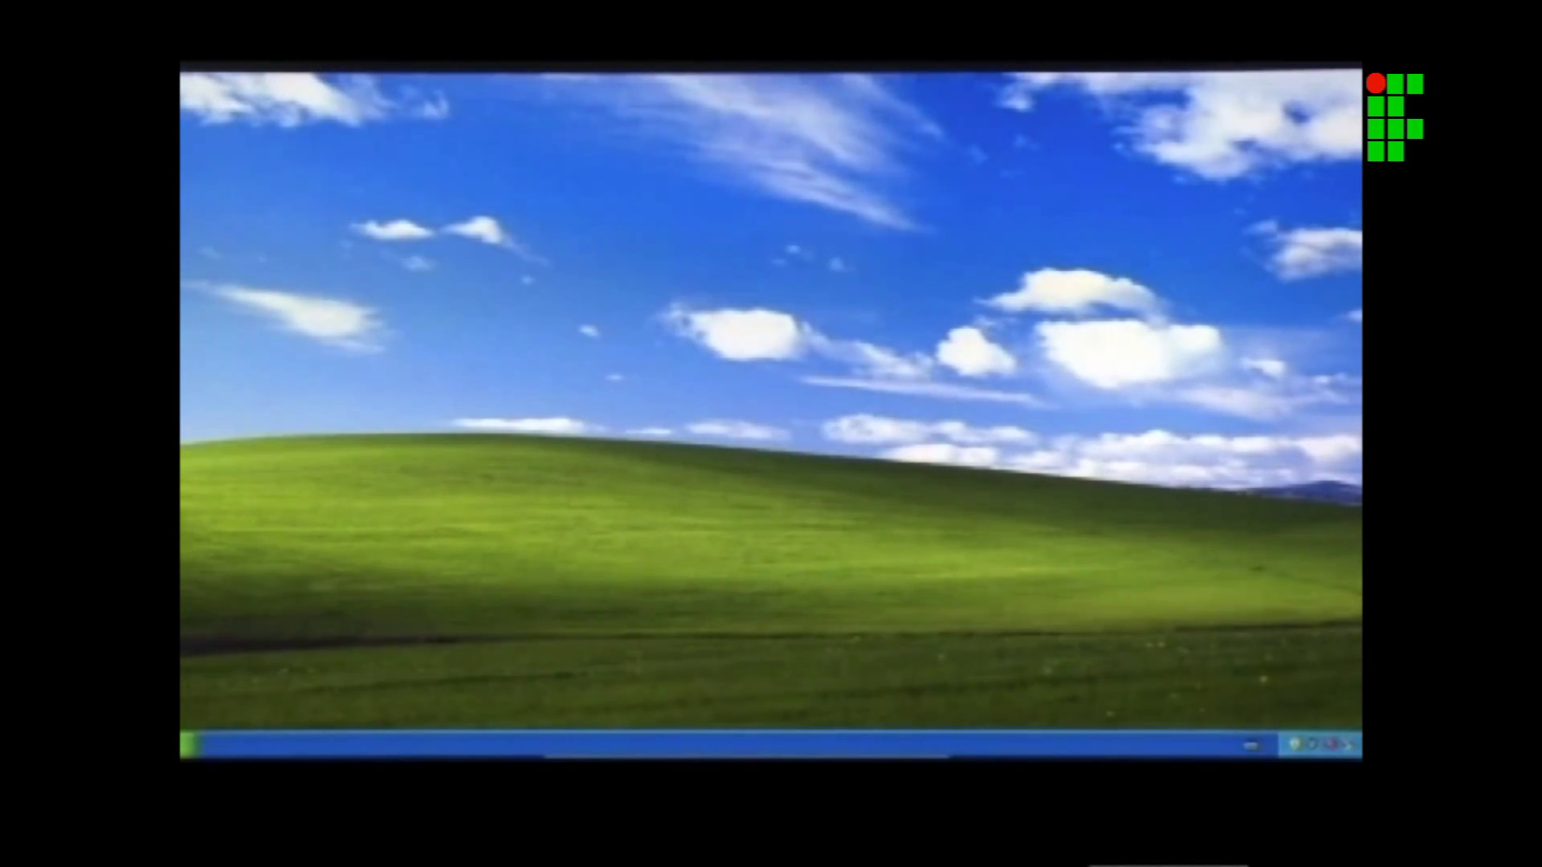
{"action": "left_click", "coordinate": [191, 745]}
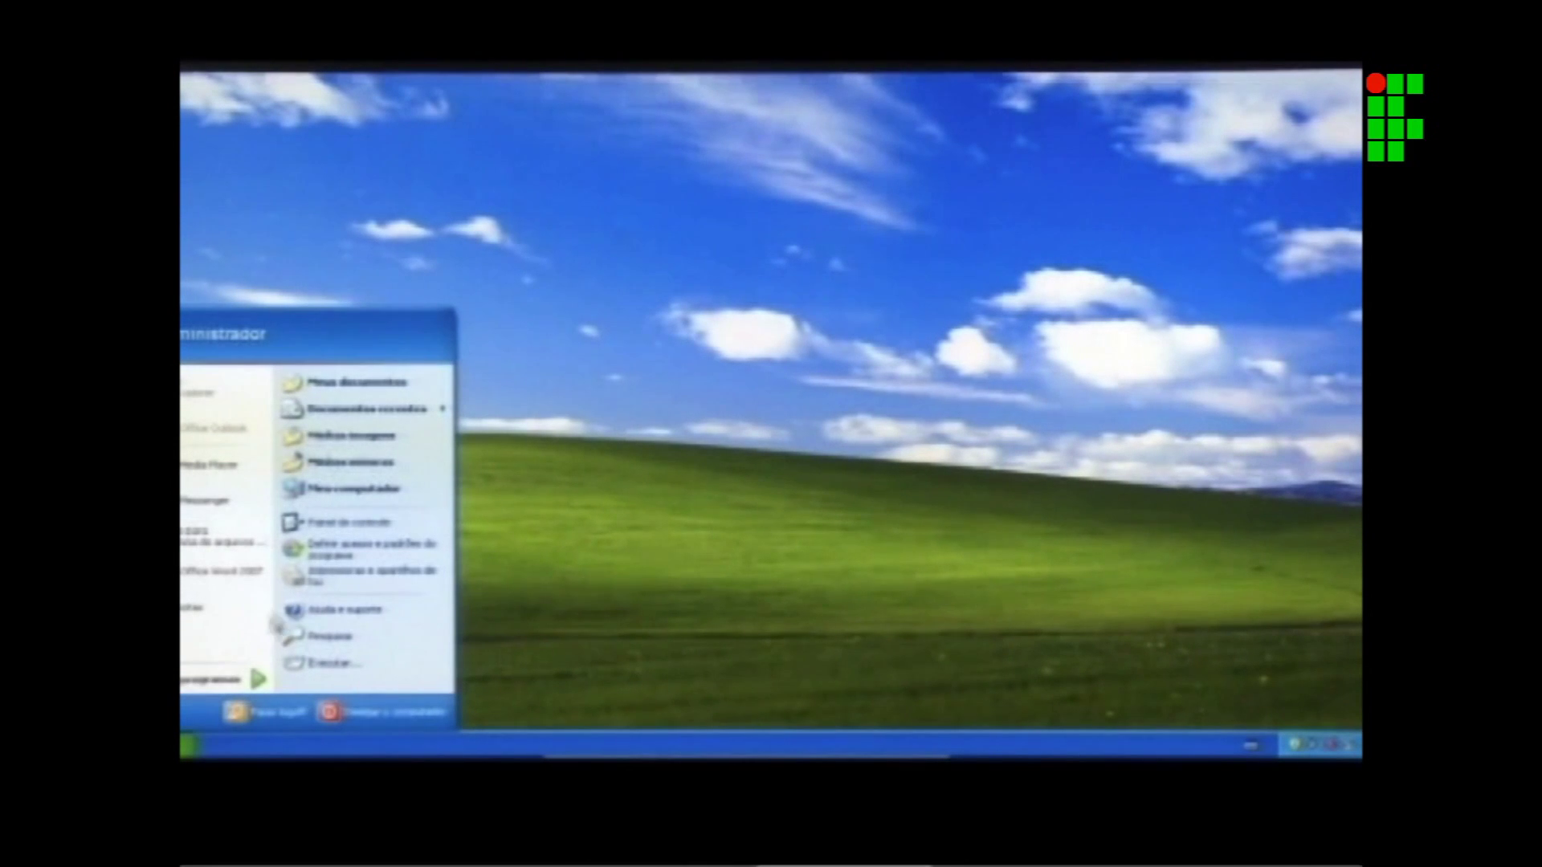
{"action": "left_click", "coordinate": [373, 492]}
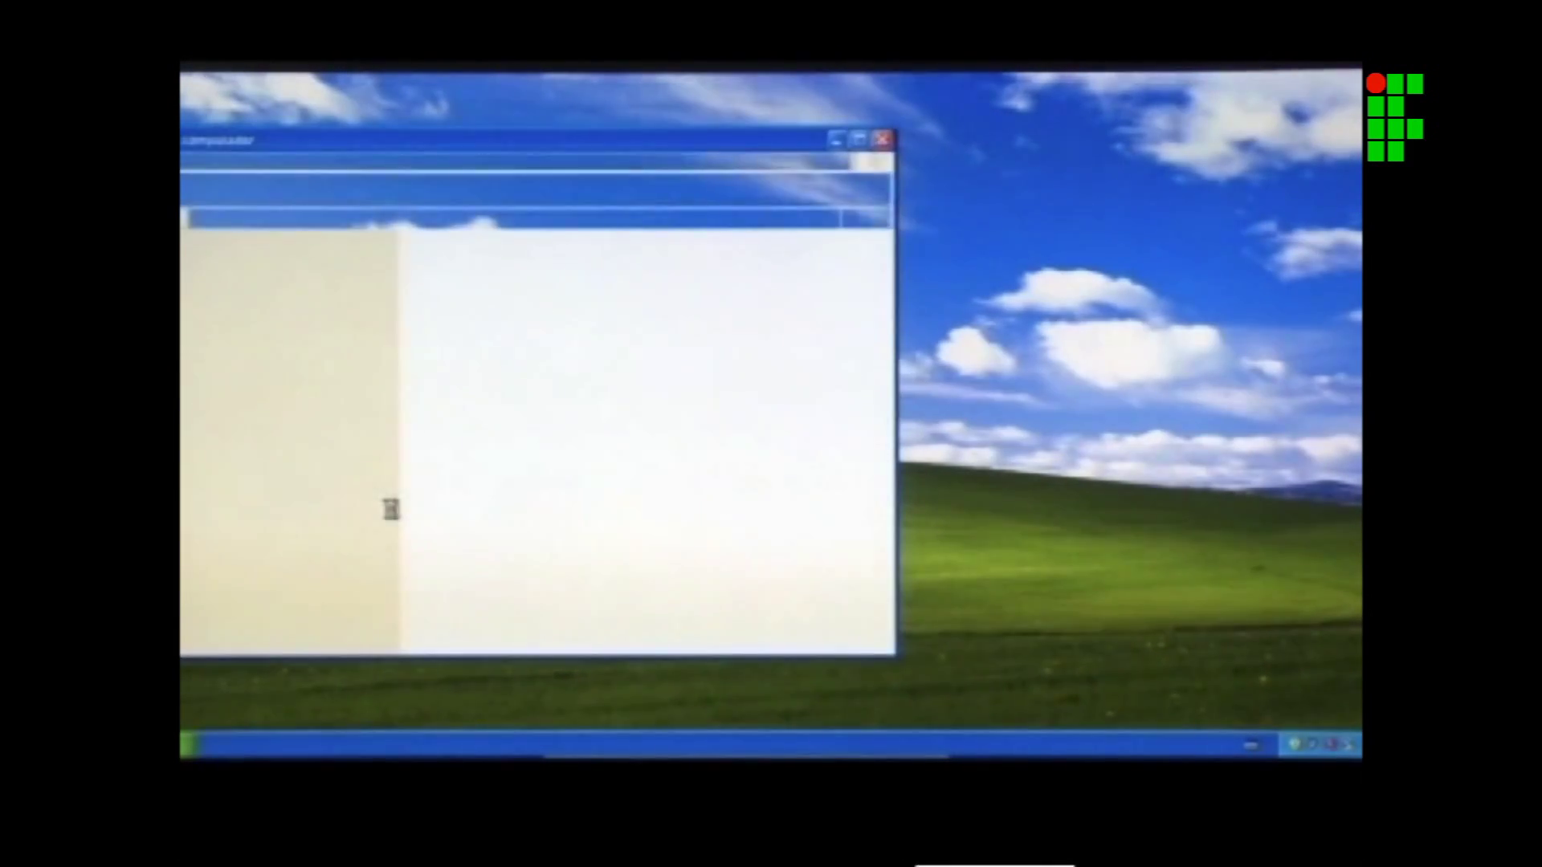
Open the Disco local (C:) drive to show its folders.
{"action": "mouse_move", "coordinate": [477, 376]}
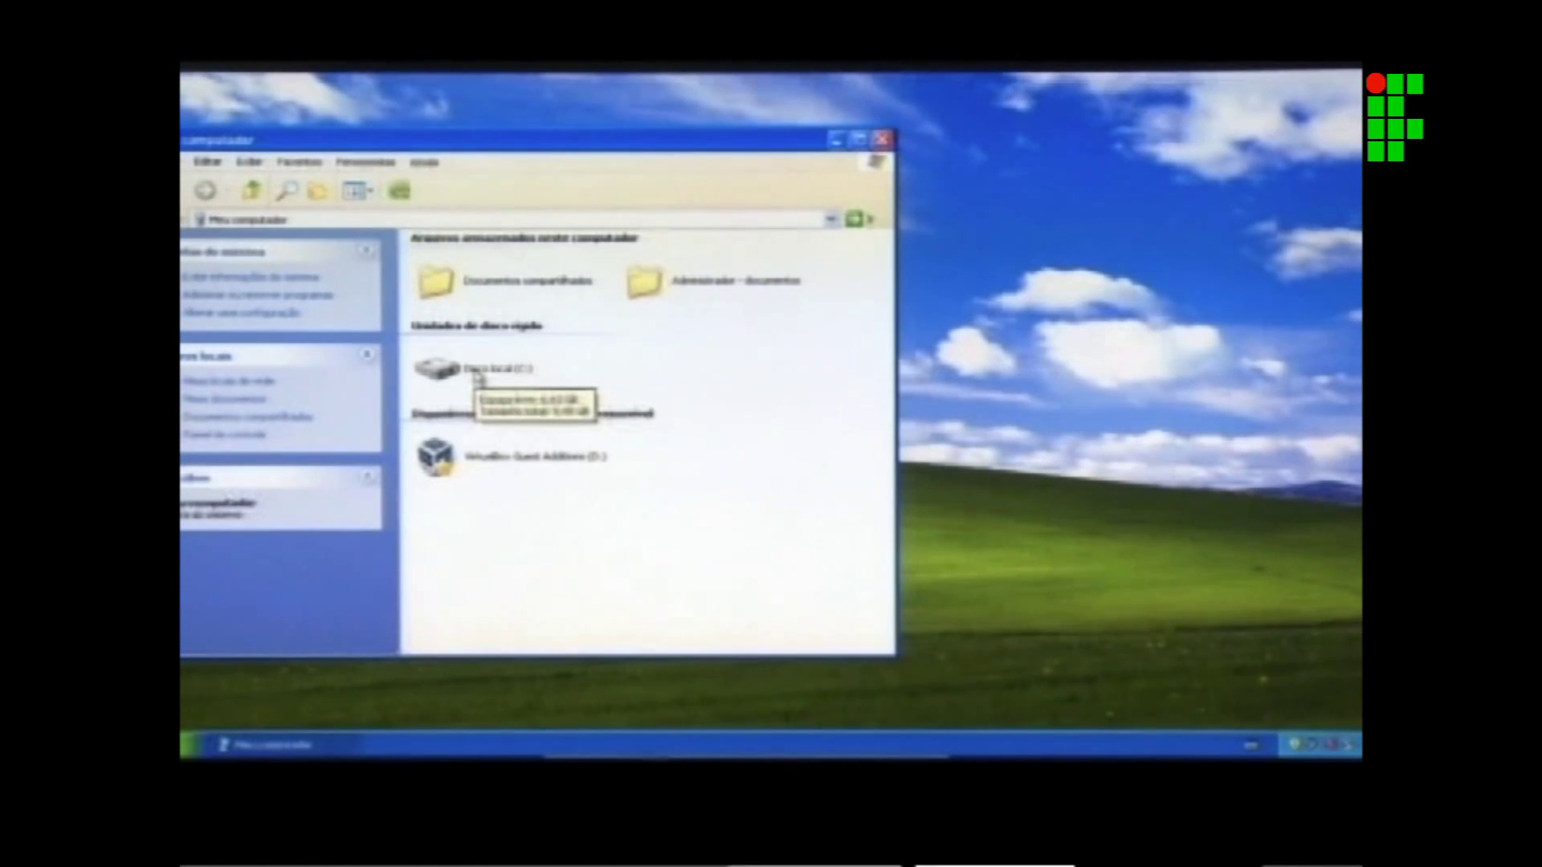
{"action": "left_click", "coordinate": [477, 374]}
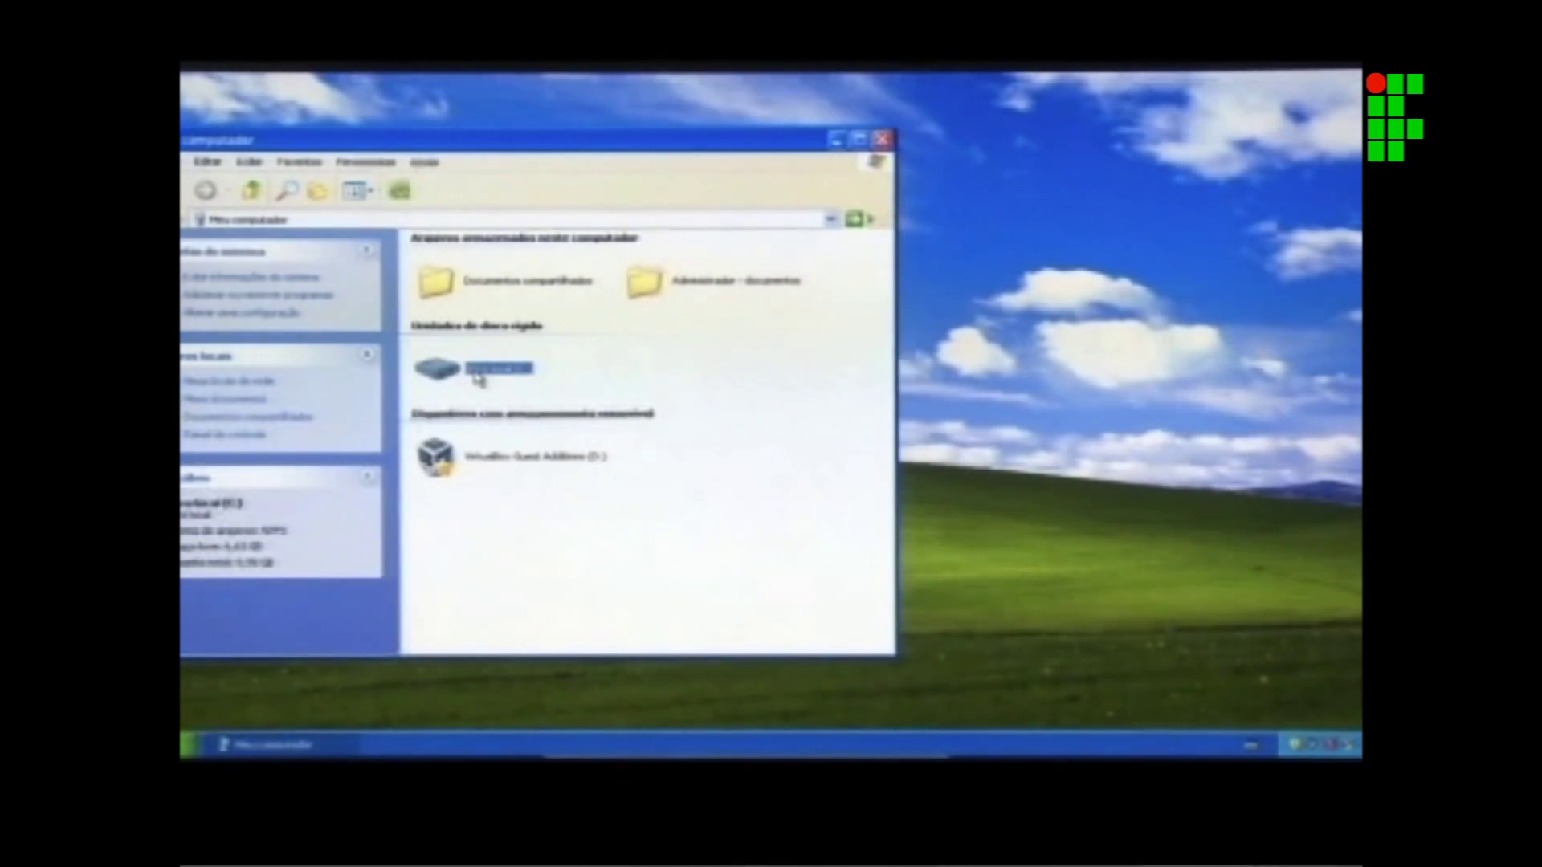
{"action": "mouse_move", "coordinate": [516, 386]}
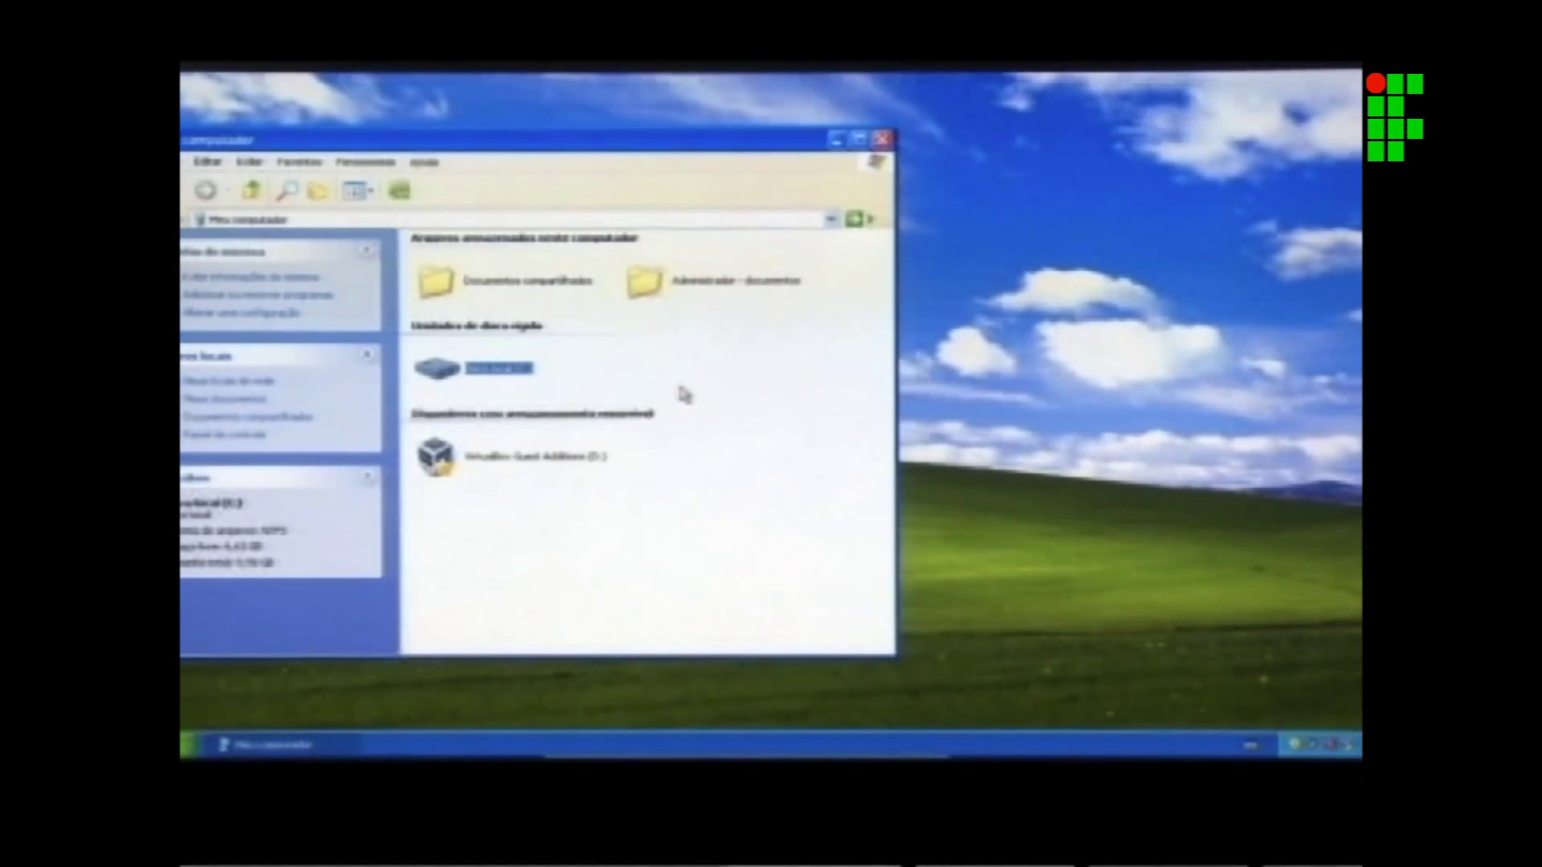
{"action": "mouse_move", "coordinate": [440, 378]}
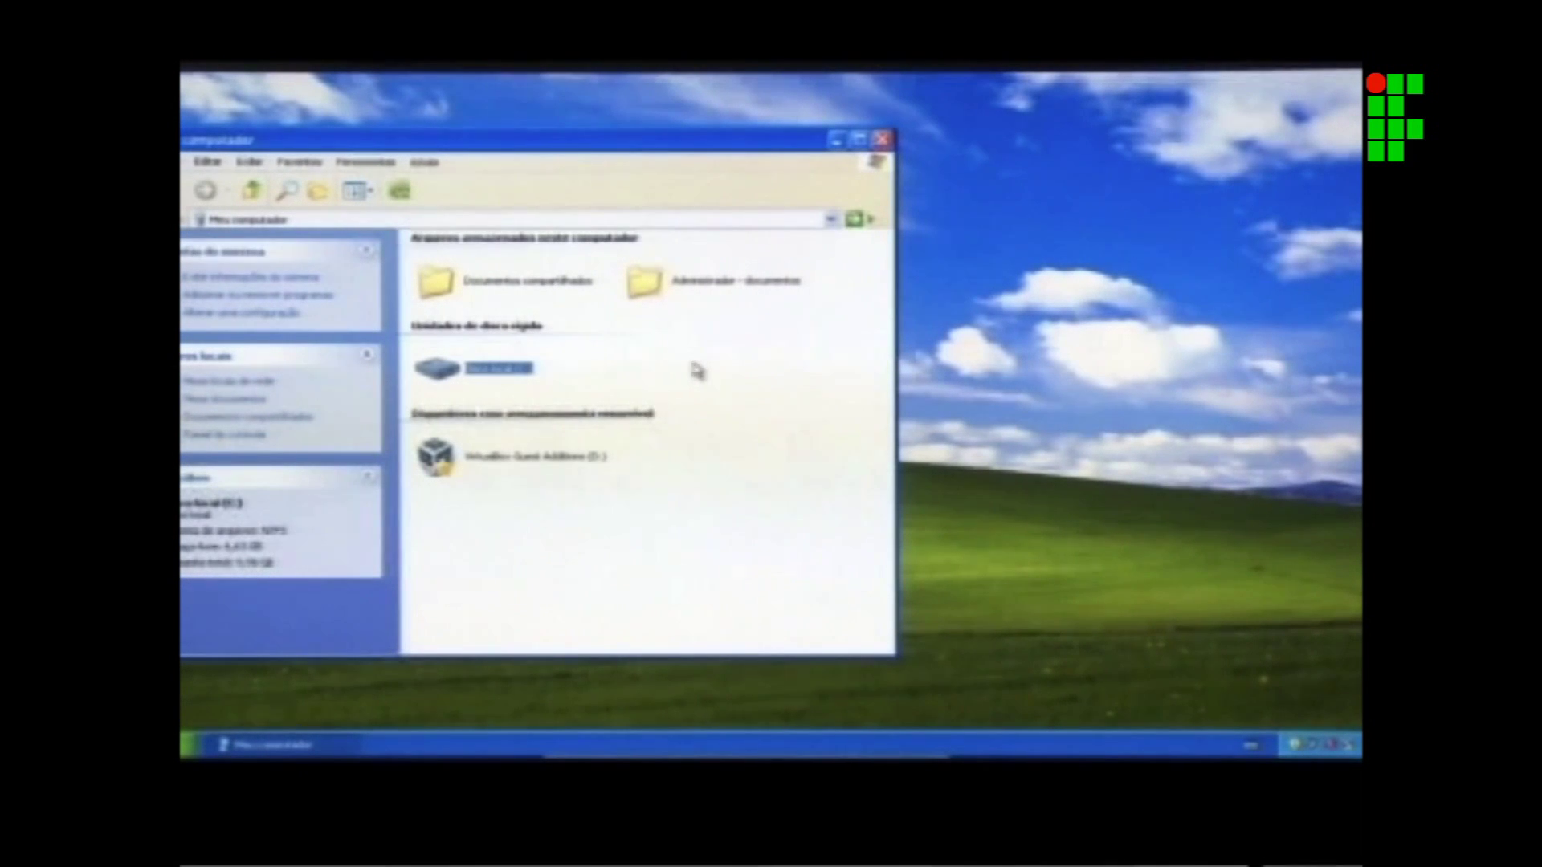
{"action": "left_click", "coordinate": [575, 385]}
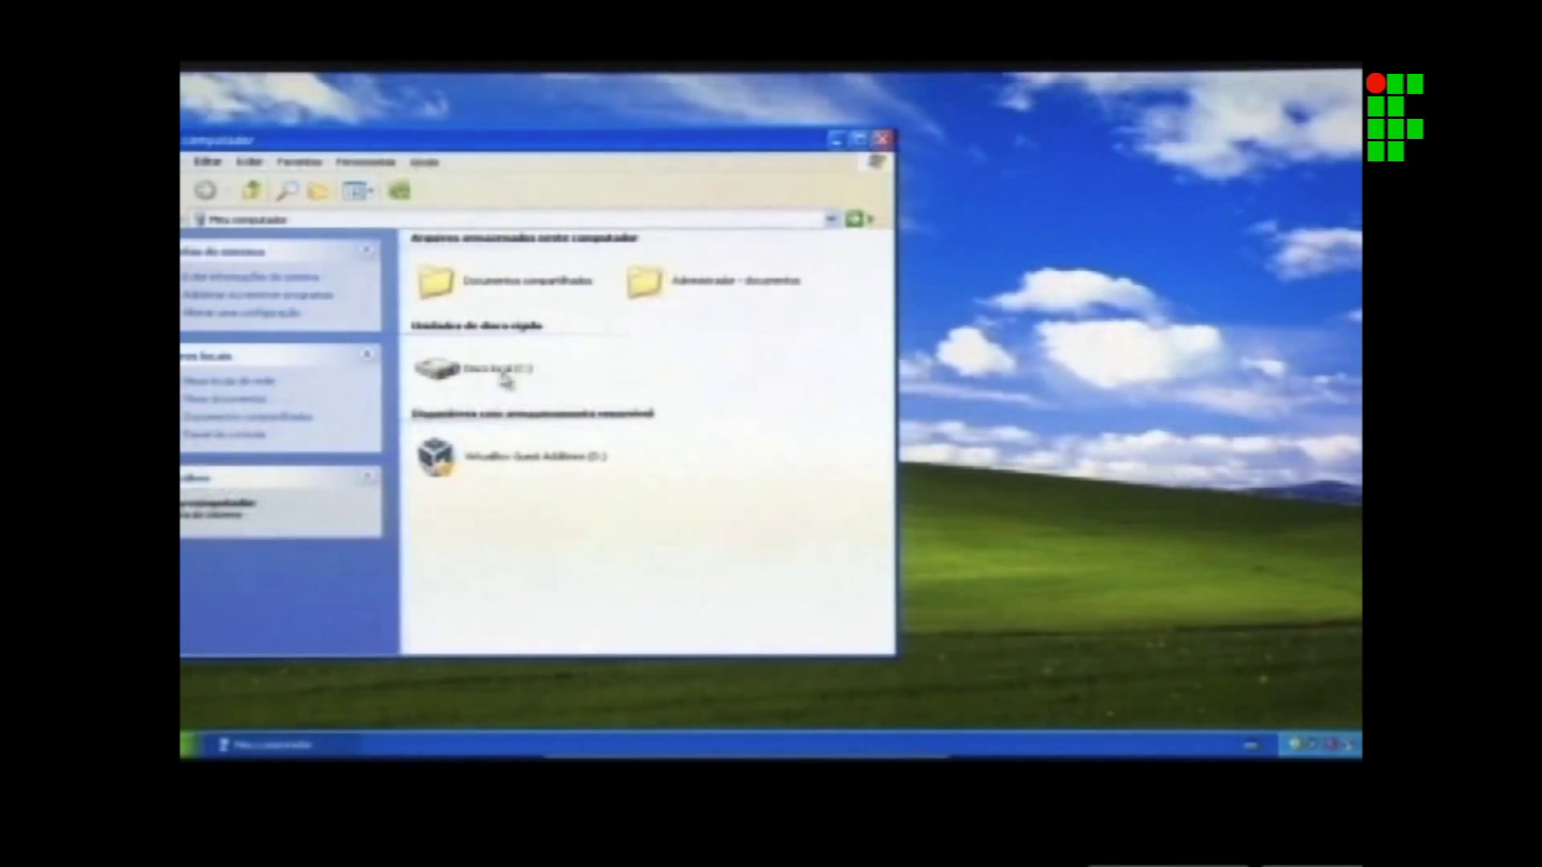
{"action": "left_click", "coordinate": [464, 374]}
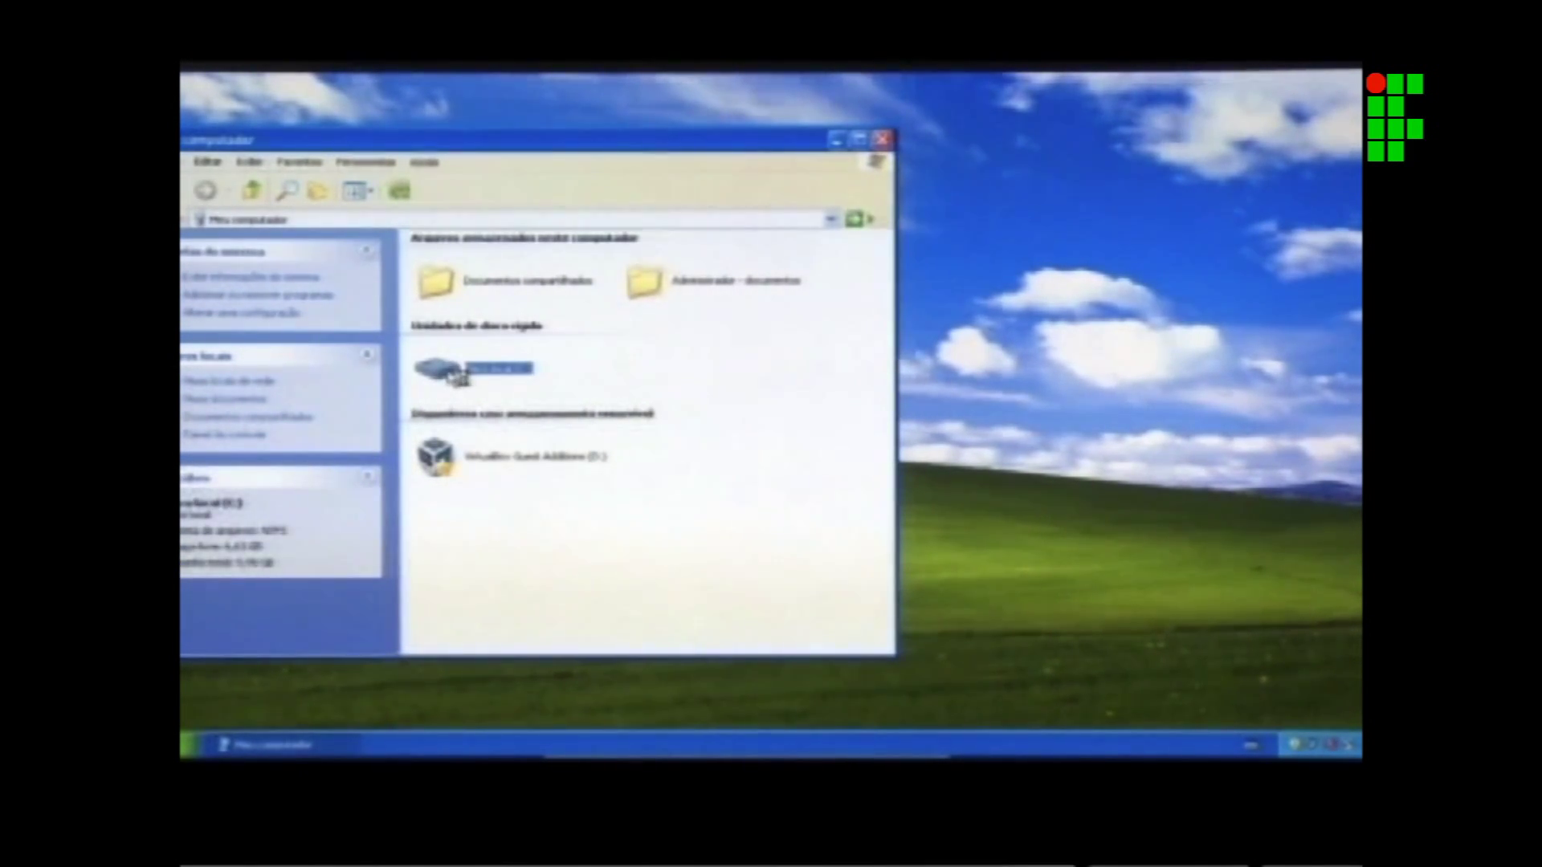
{"action": "double_click", "coordinate": [455, 376]}
{"action": "left_click", "coordinate": [488, 361]}
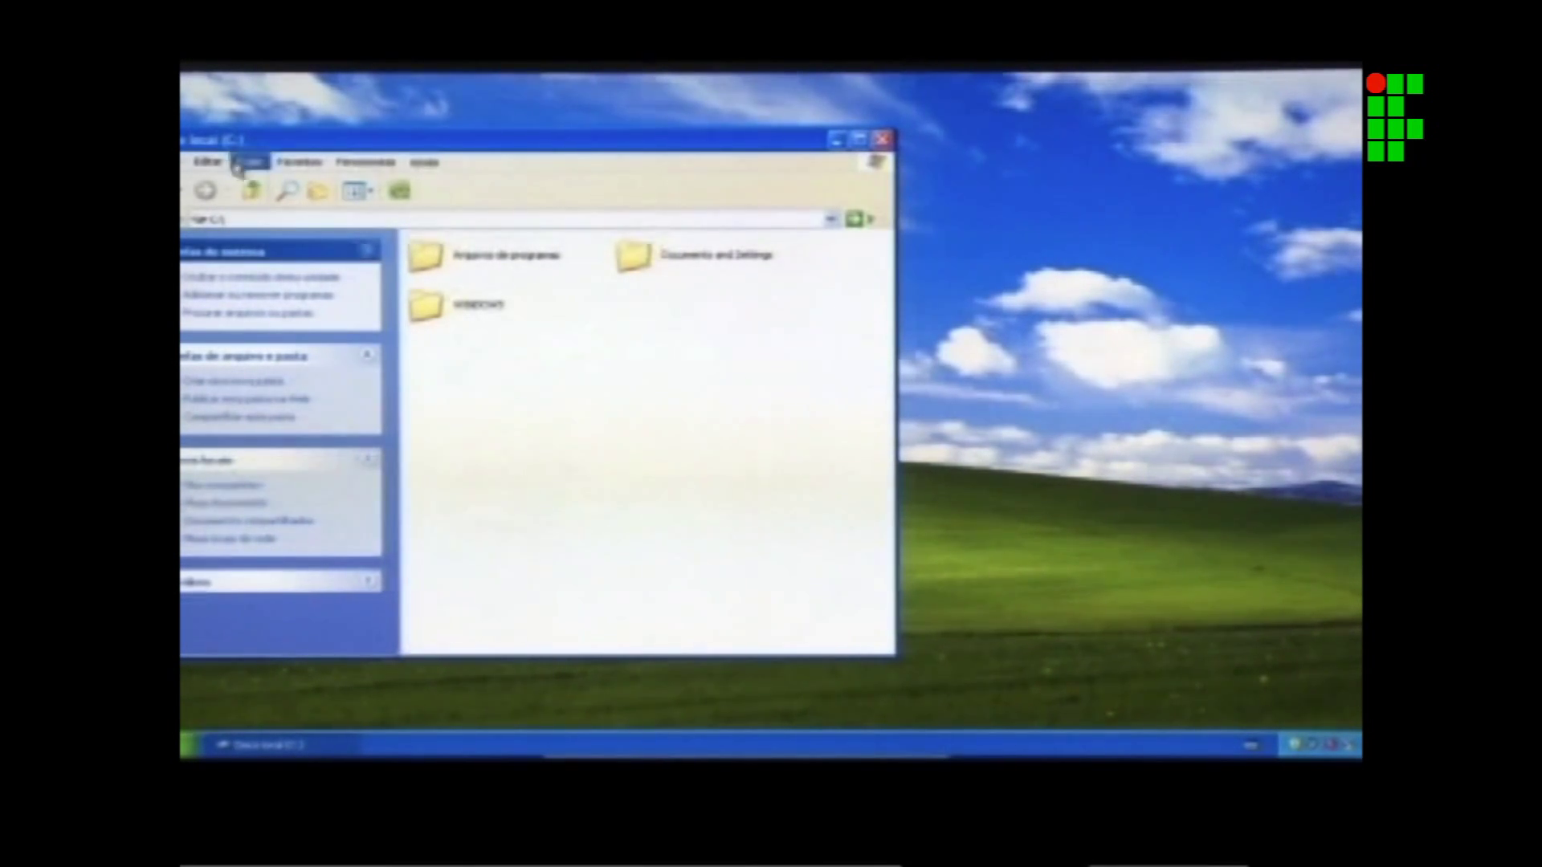
Move the drive's window toward the middle of the desktop and go back to Meu computador.
{"action": "left_click_drag", "start_coordinate": [347, 143], "coordinate": [547, 129]}
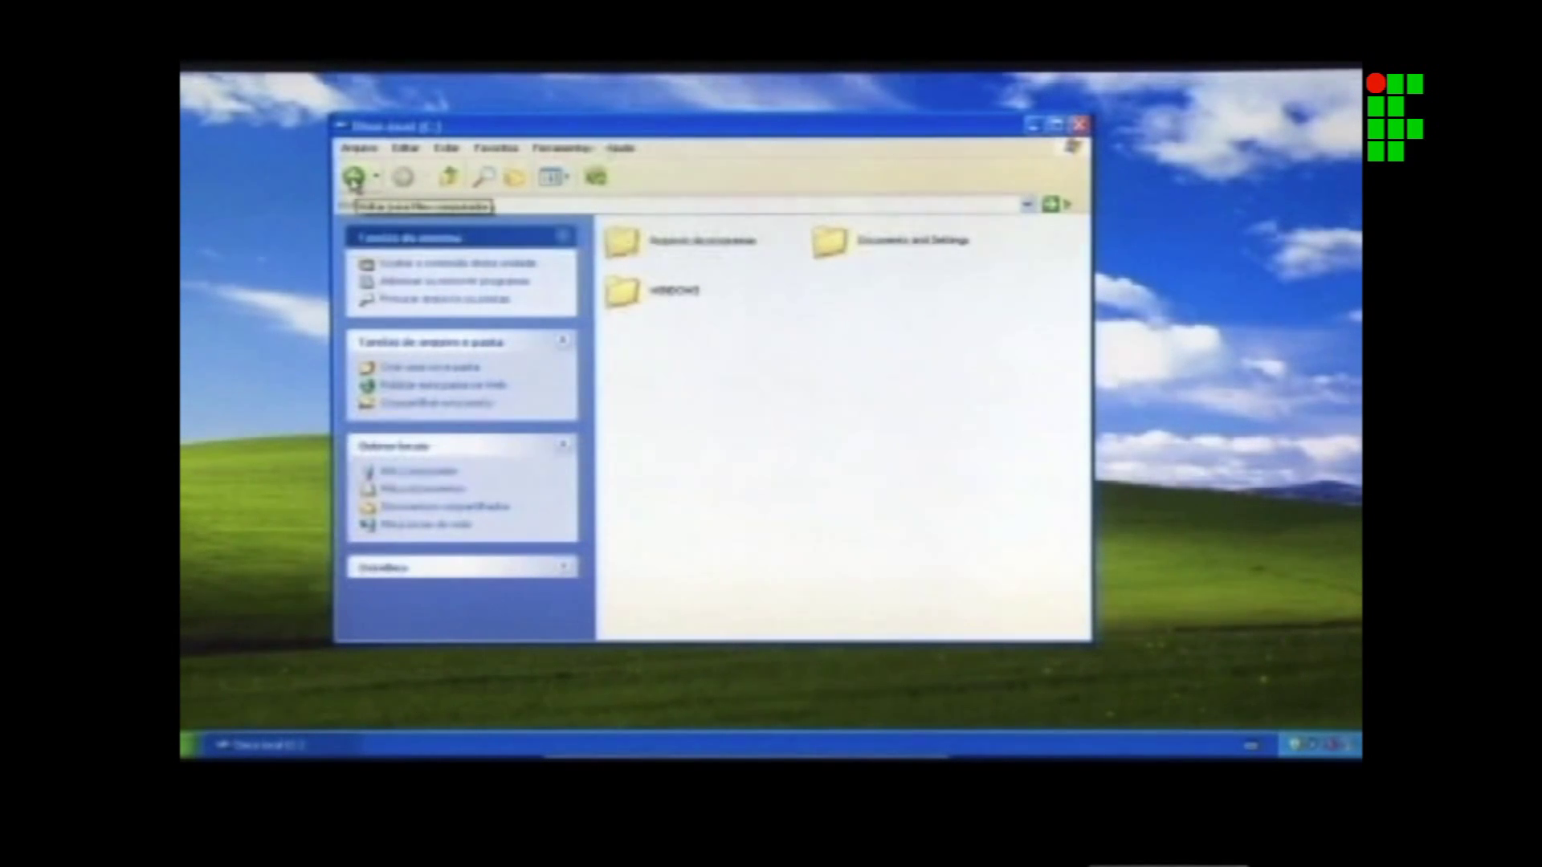
{"action": "left_click", "coordinate": [355, 175]}
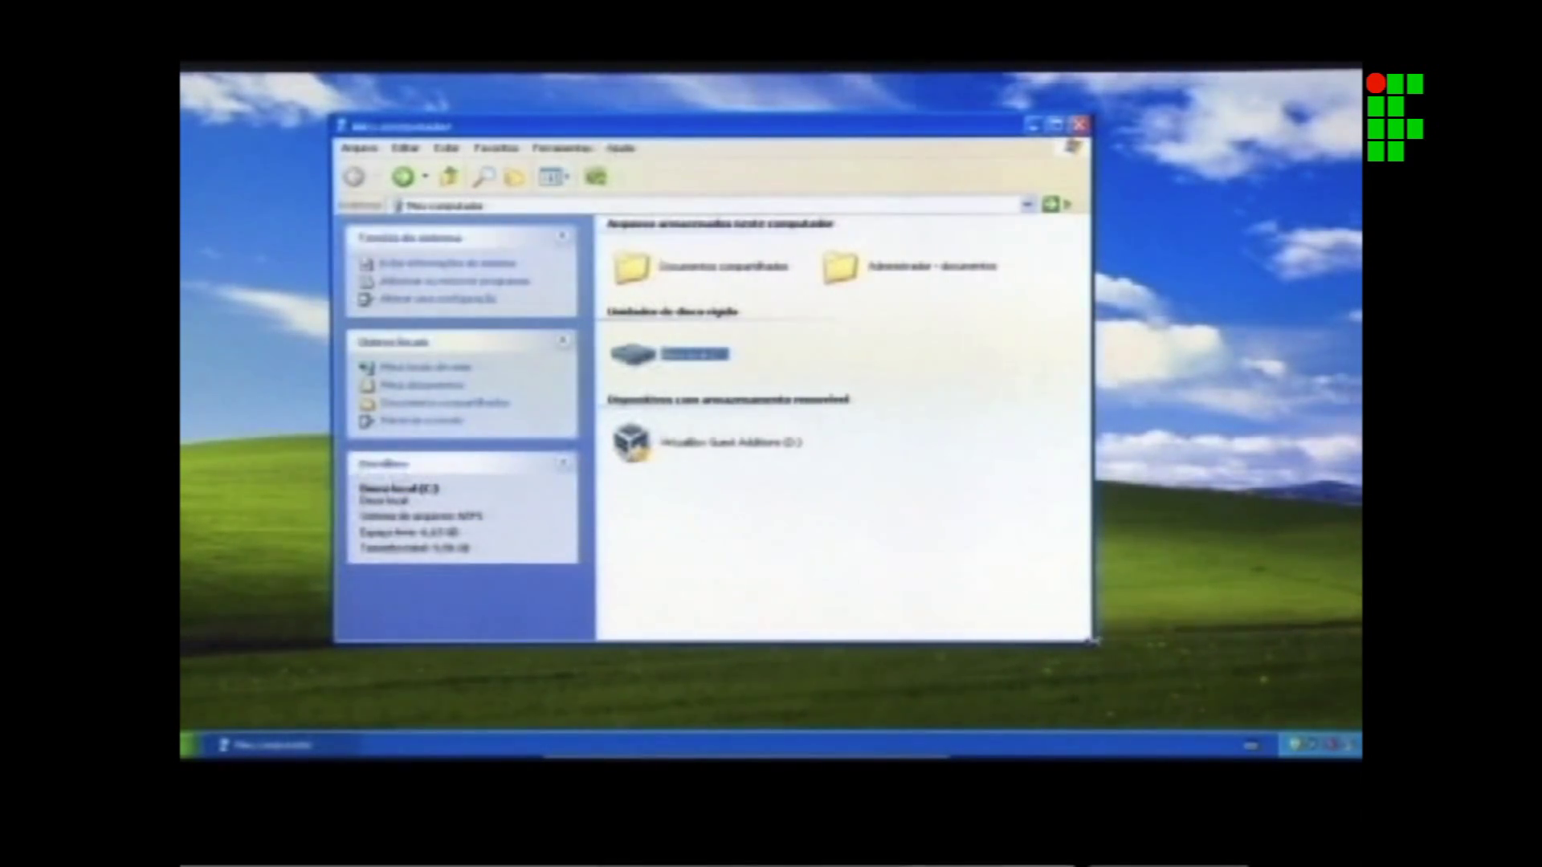
Resize the Meu computador window by its corner and edges, making it shorter and slightly wider.
{"action": "left_click_drag", "start_coordinate": [1094, 645], "coordinate": [1148, 663]}
{"action": "left_click_drag", "start_coordinate": [1090, 616], "coordinate": [1058, 589]}
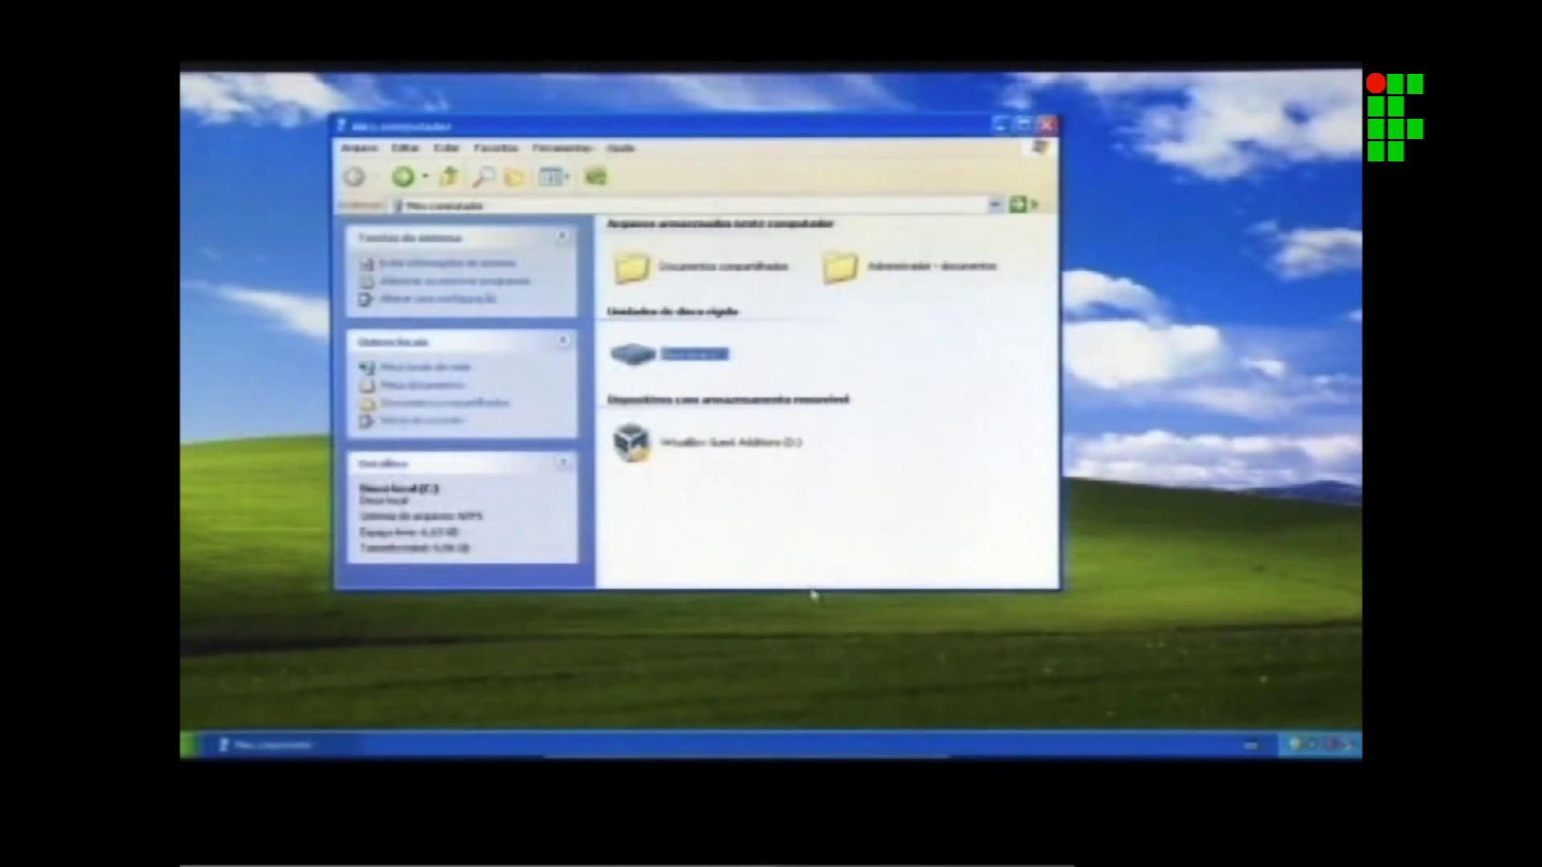
{"action": "mouse_move", "coordinate": [798, 584]}
{"action": "left_mouse_down"}
{"action": "mouse_move", "coordinate": [812, 438]}
{"action": "mouse_move", "coordinate": [819, 566]}
{"action": "left_mouse_up"}
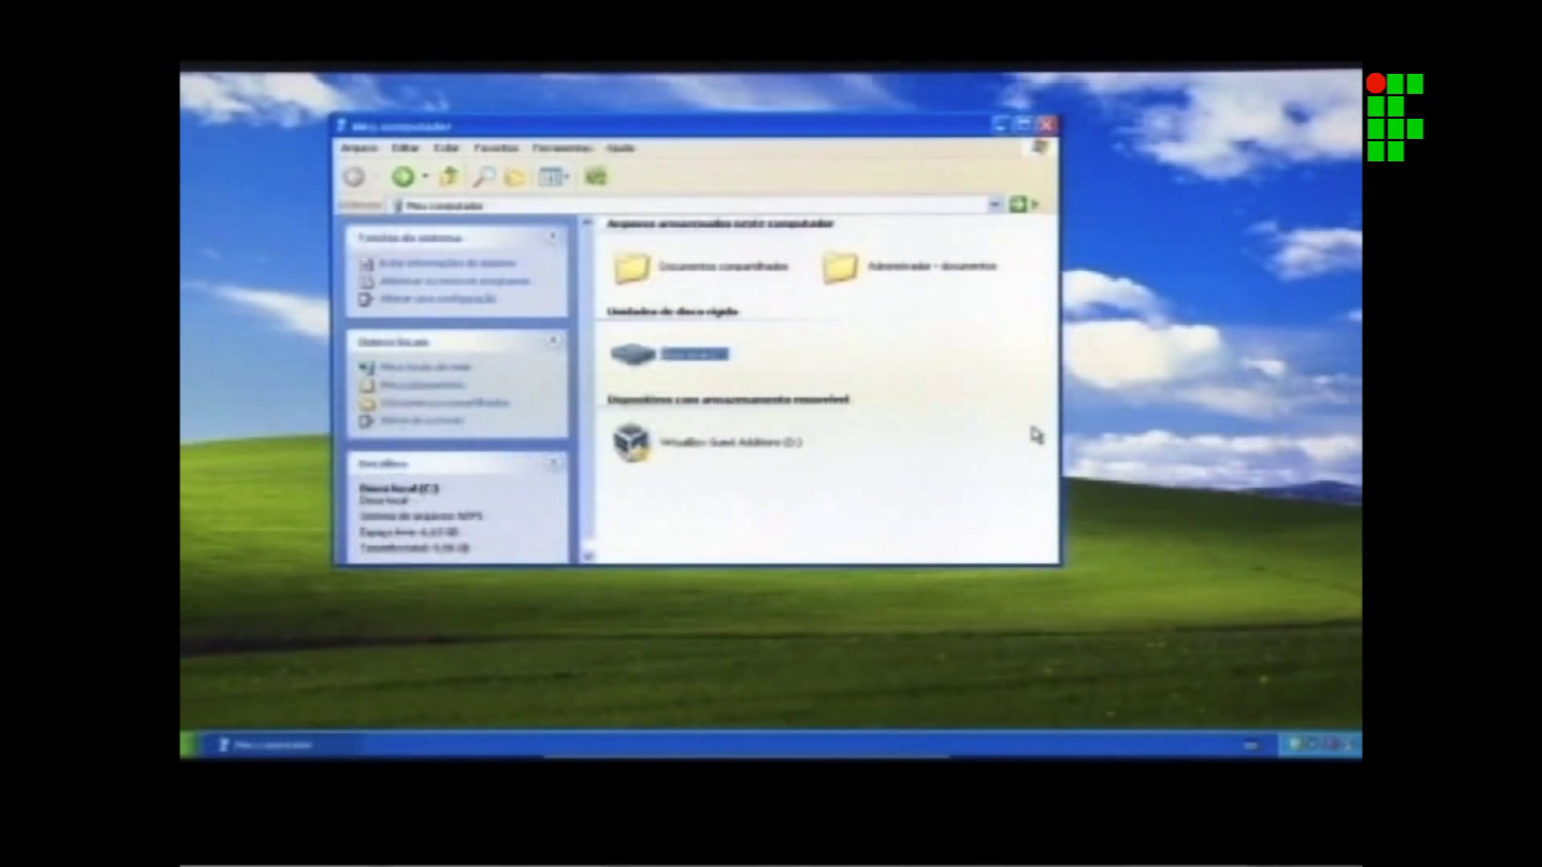
{"action": "left_click_drag", "start_coordinate": [1017, 390], "coordinate": [1106, 390]}
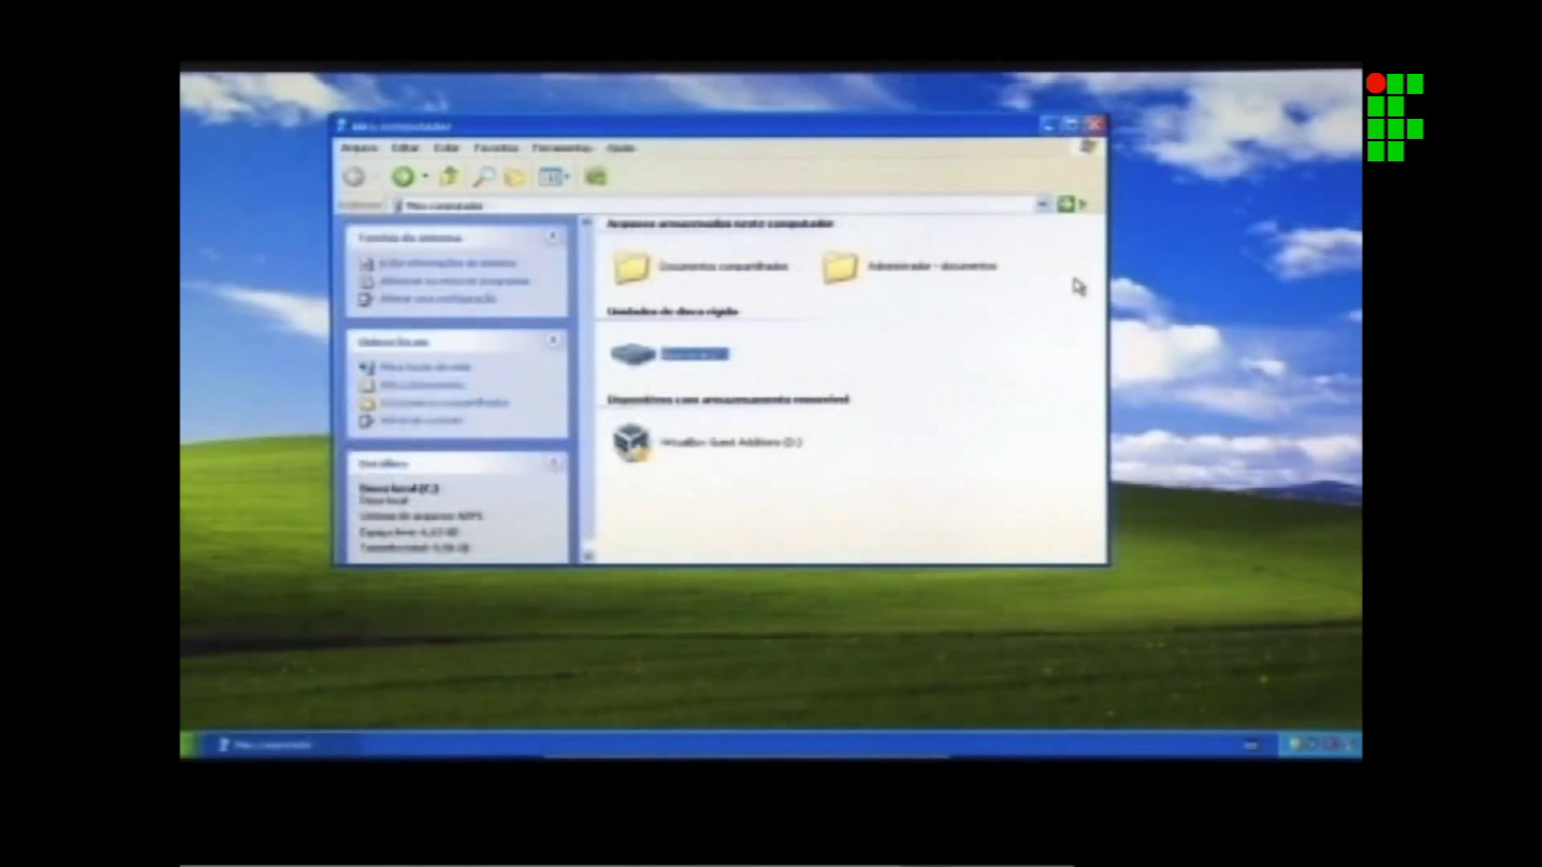
Minimize the Meu computador window and restore it to the desktop.
{"action": "left_click", "coordinate": [1049, 126]}
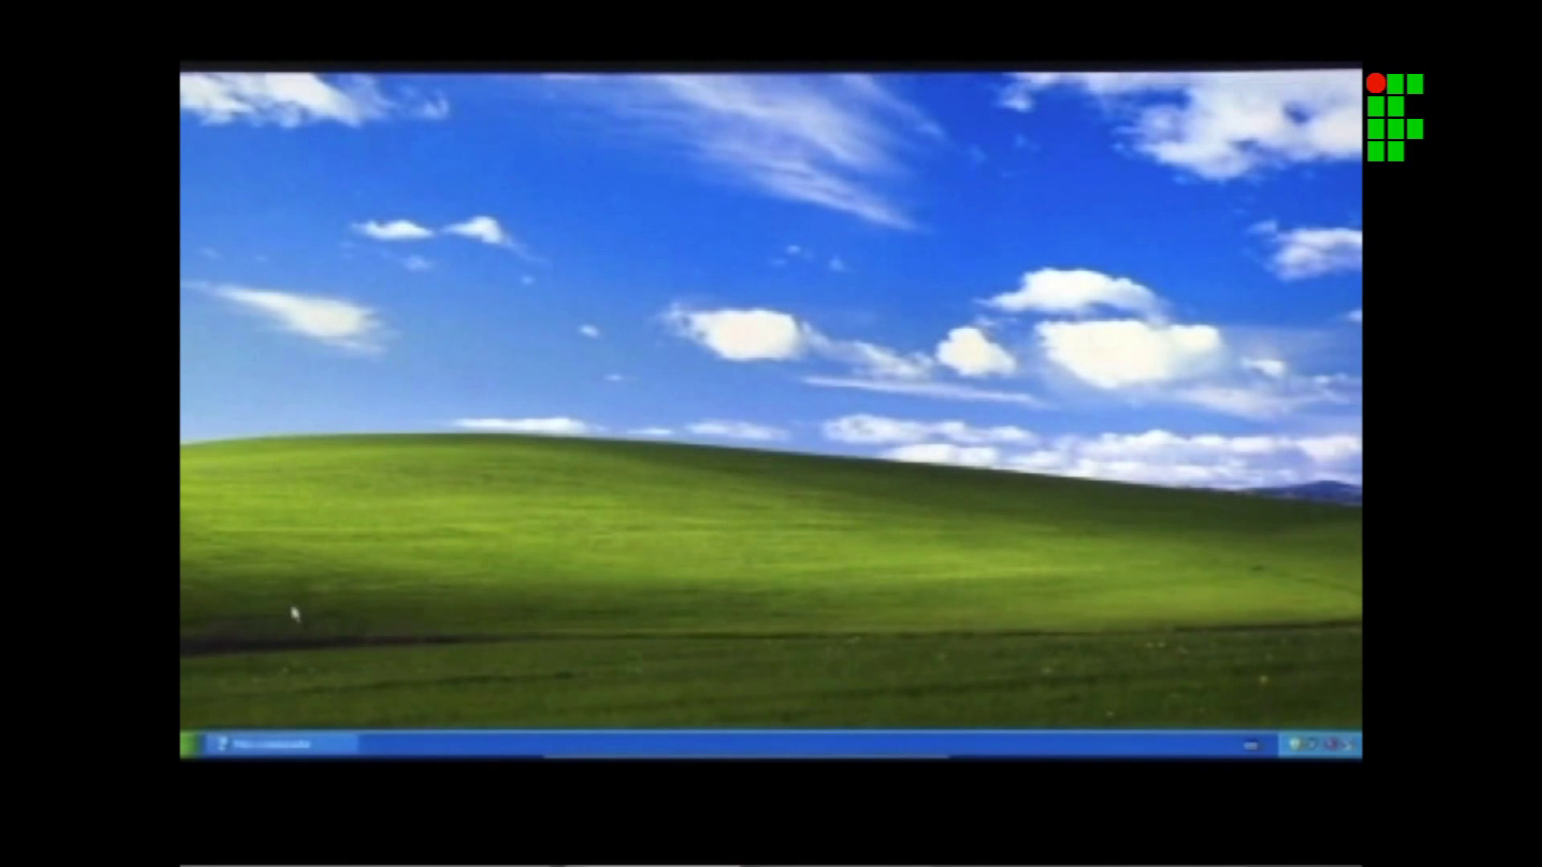
{"action": "left_click", "coordinate": [283, 745]}
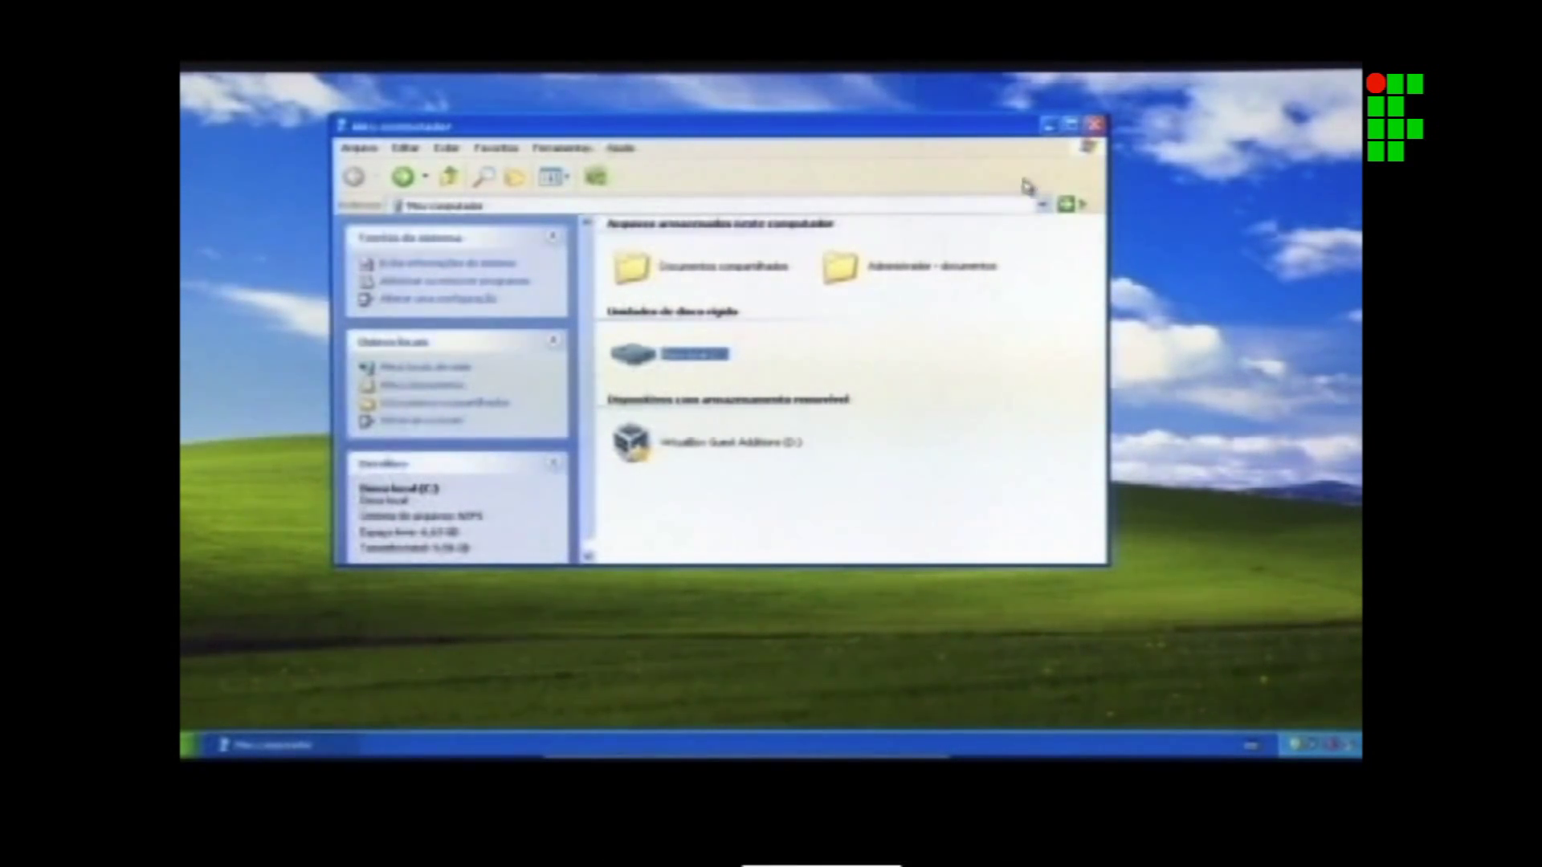
Maximize the Meu computador window to fill the screen and close it.
{"action": "left_click", "coordinate": [1073, 126]}
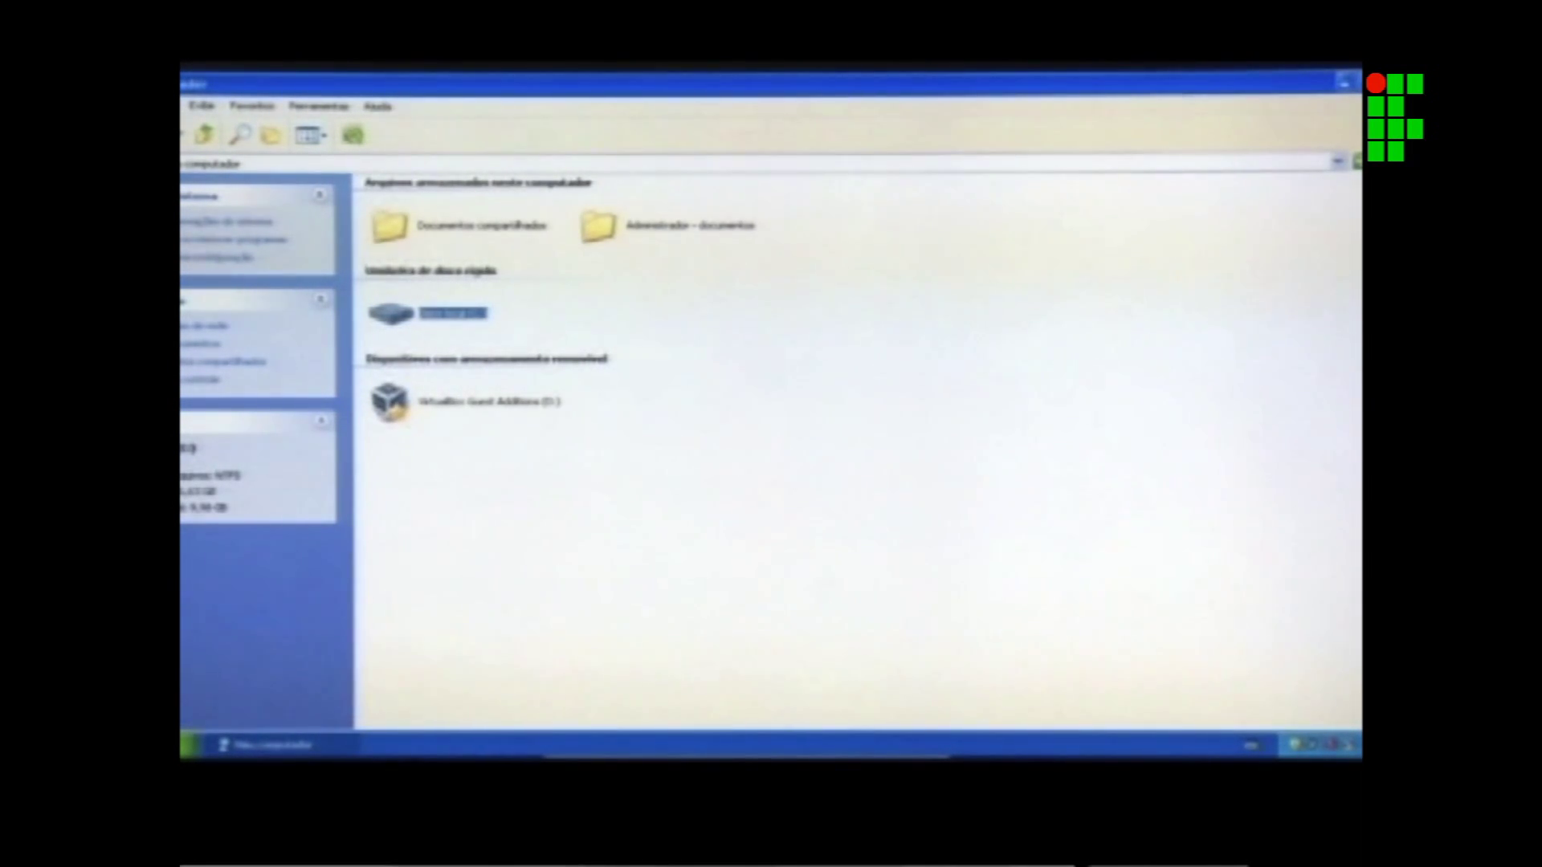
{"action": "key", "text": "alt+F4"}
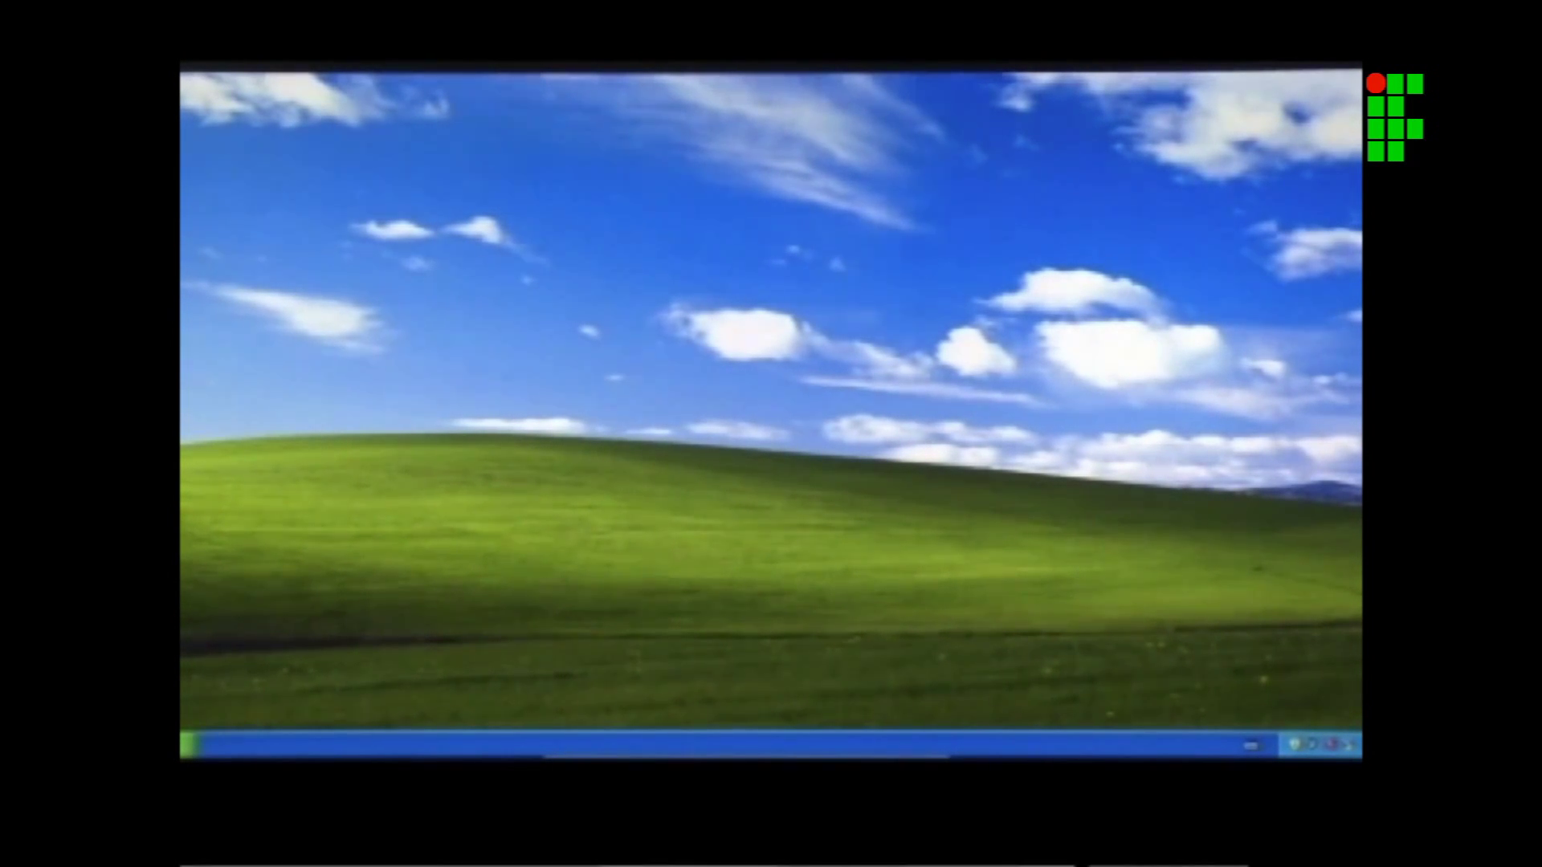
Open the Calculadora accessory and switch it to the scientific view.
{"action": "left_click", "coordinate": [189, 745]}
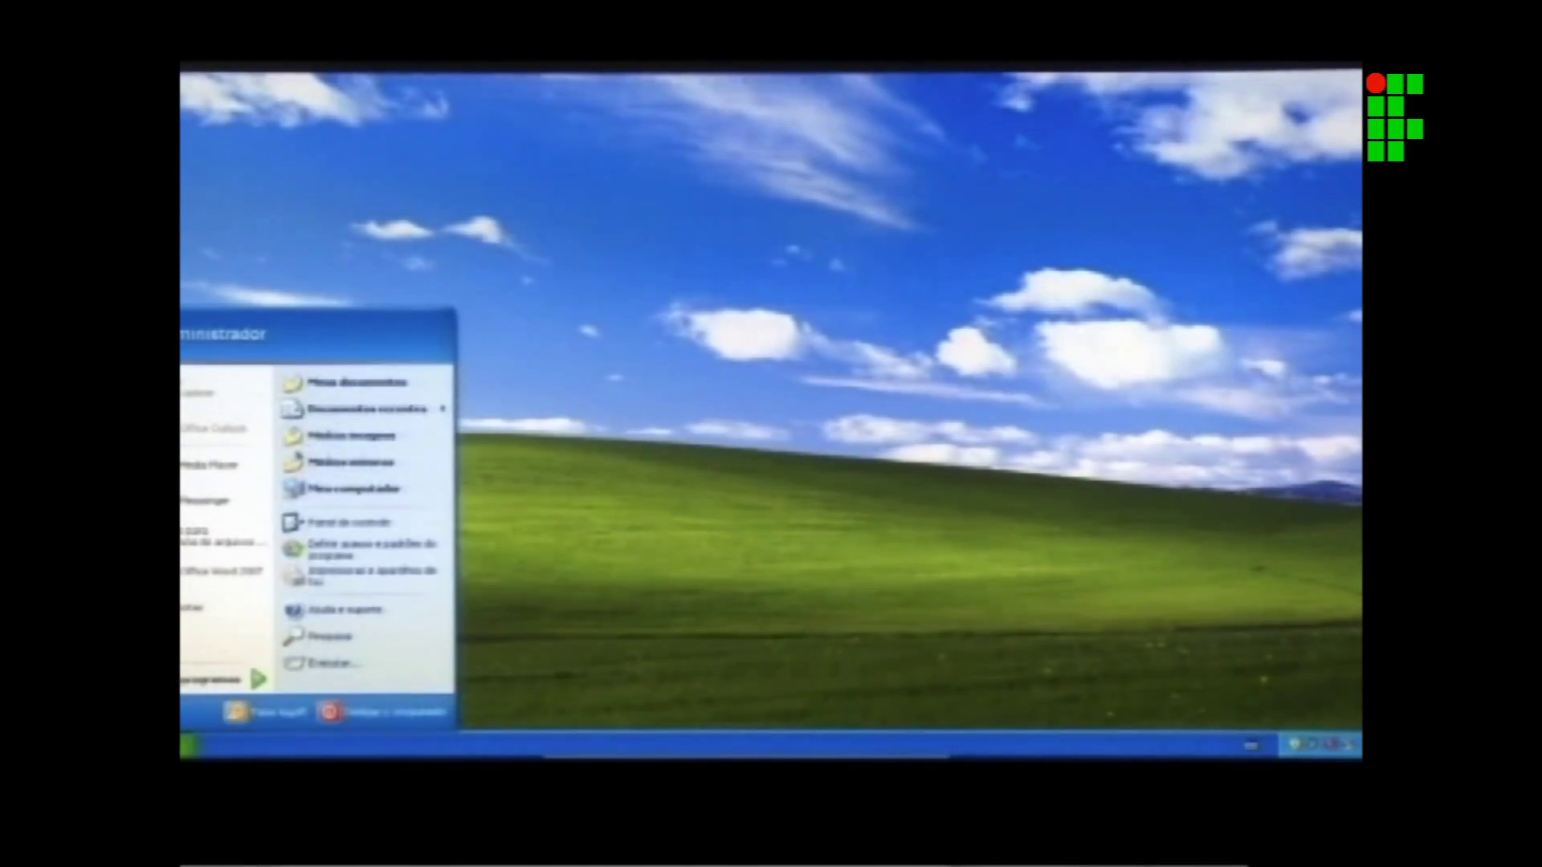
{"action": "left_click", "coordinate": [258, 681]}
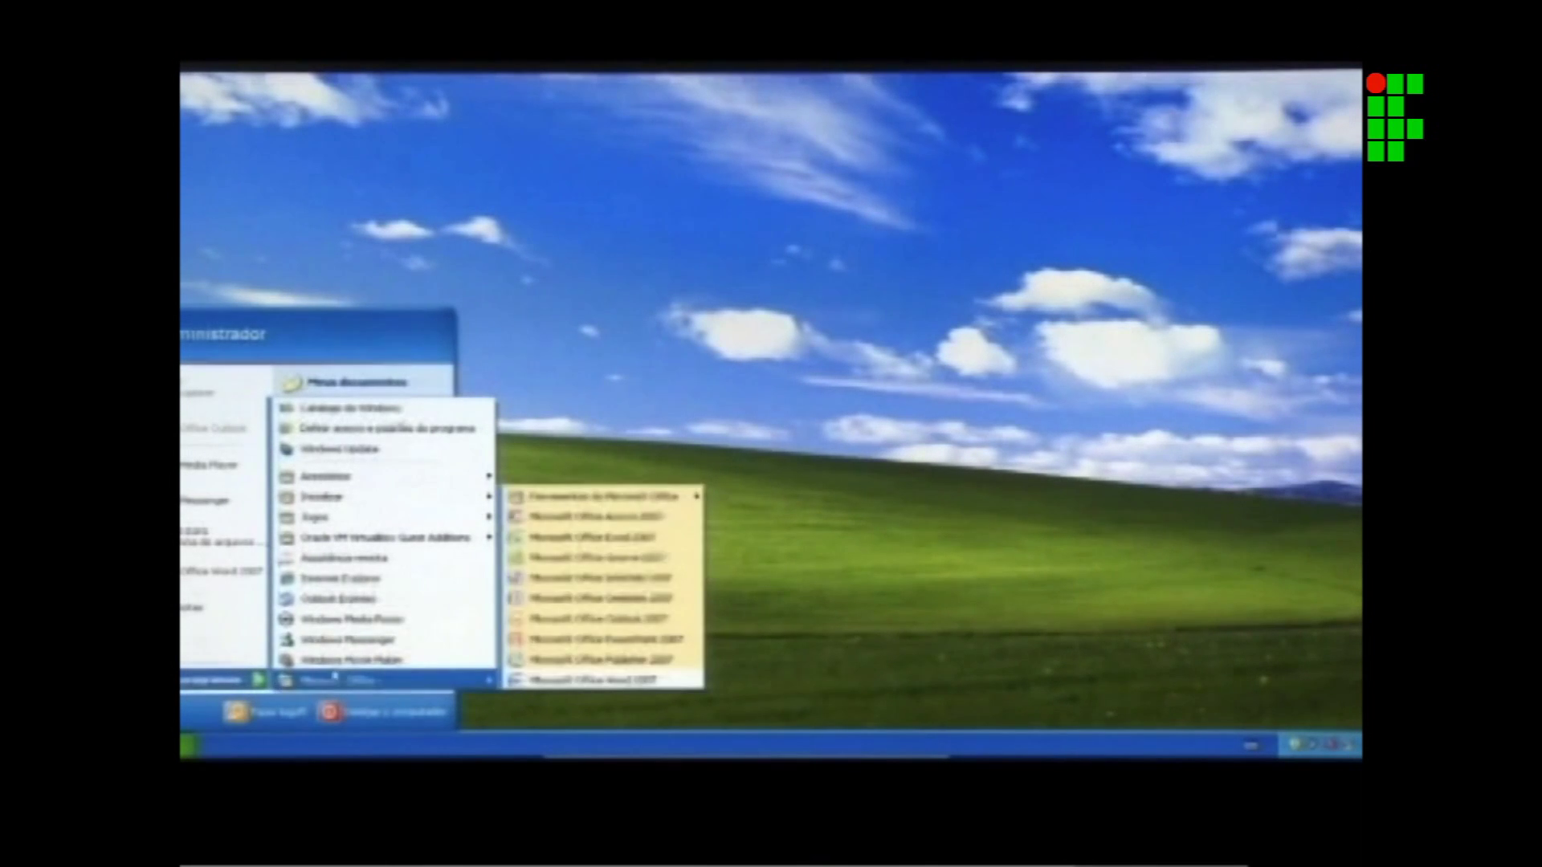
{"action": "mouse_move", "coordinate": [367, 482]}
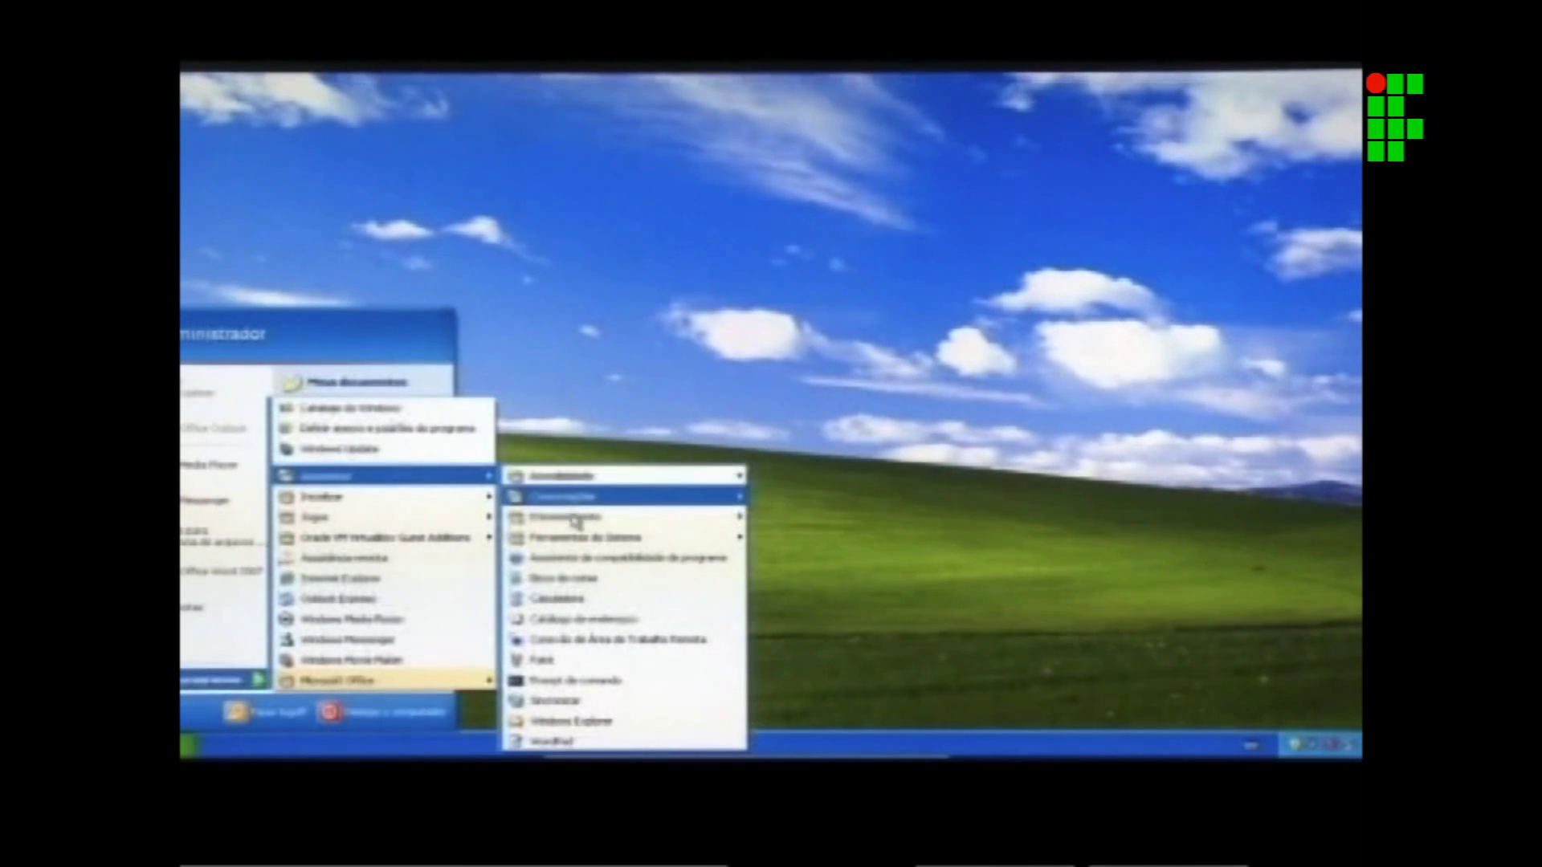
{"action": "left_click", "coordinate": [582, 600]}
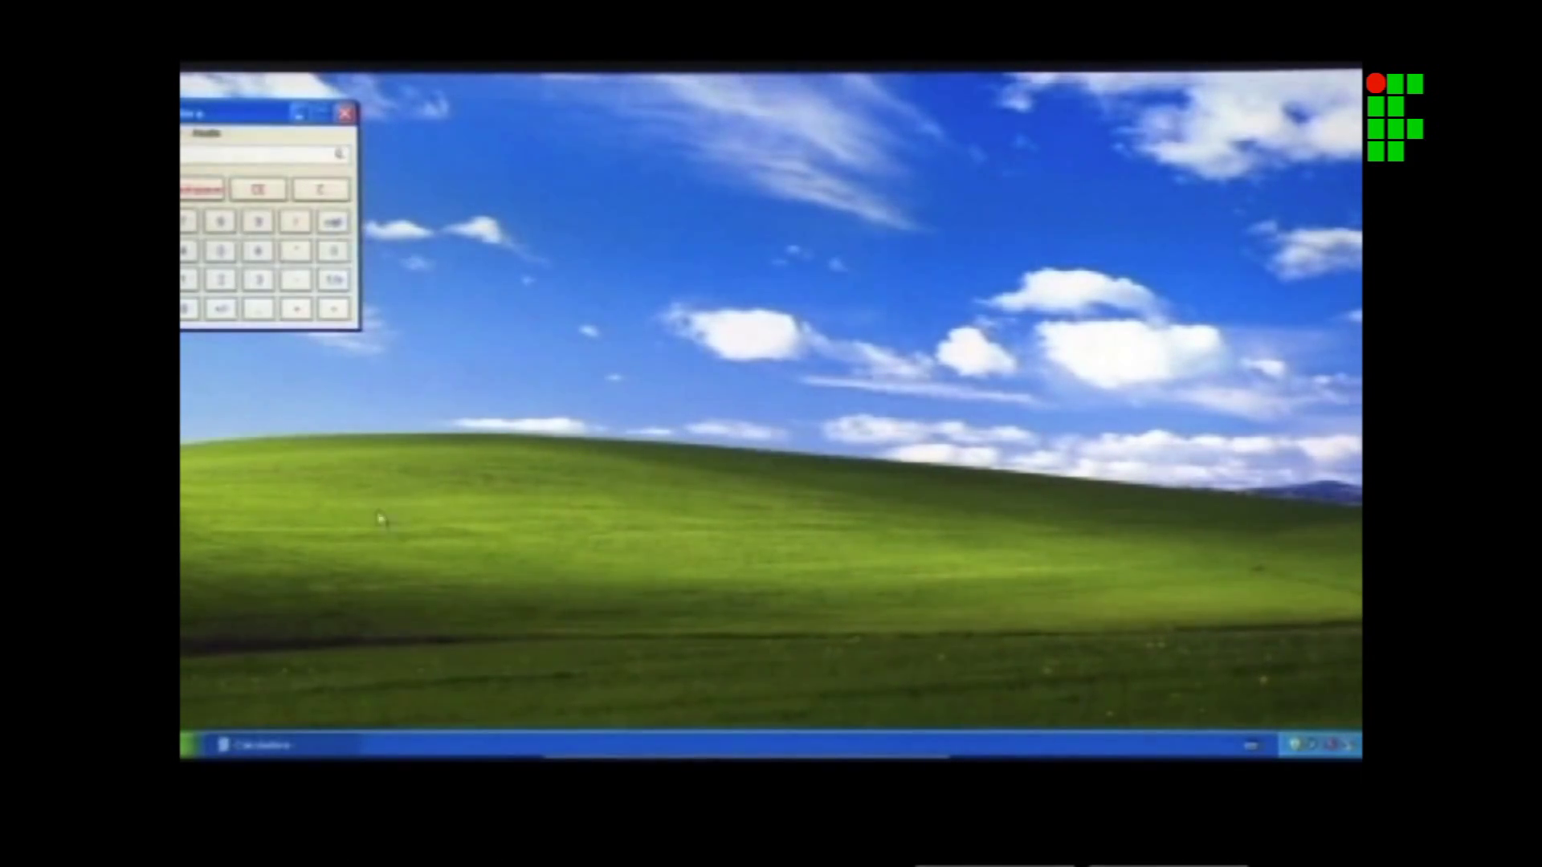
{"action": "left_click", "coordinate": [186, 133]}
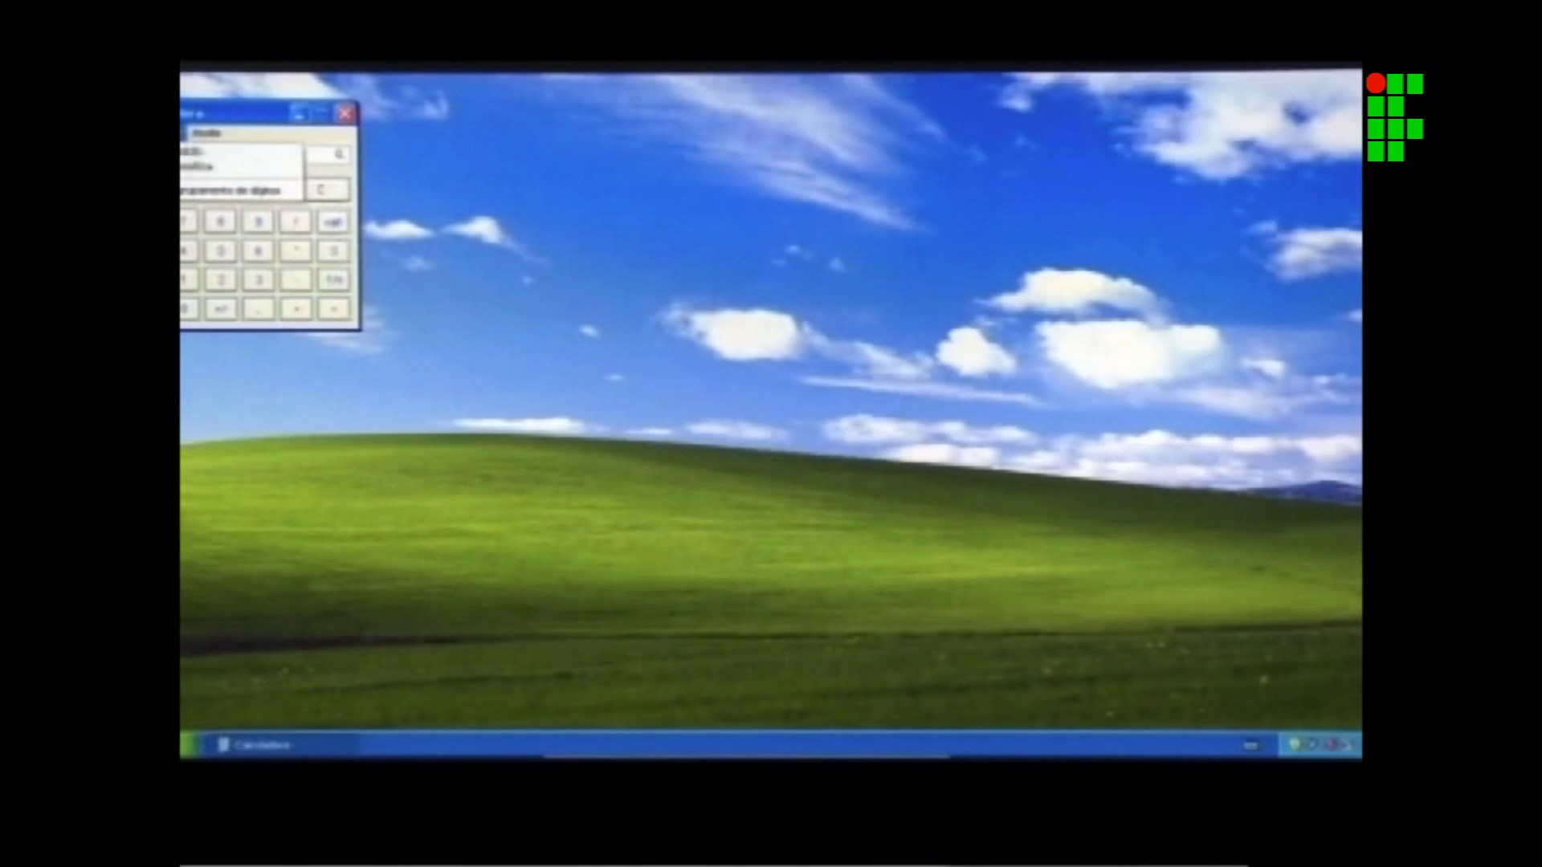
{"action": "left_click", "coordinate": [208, 169]}
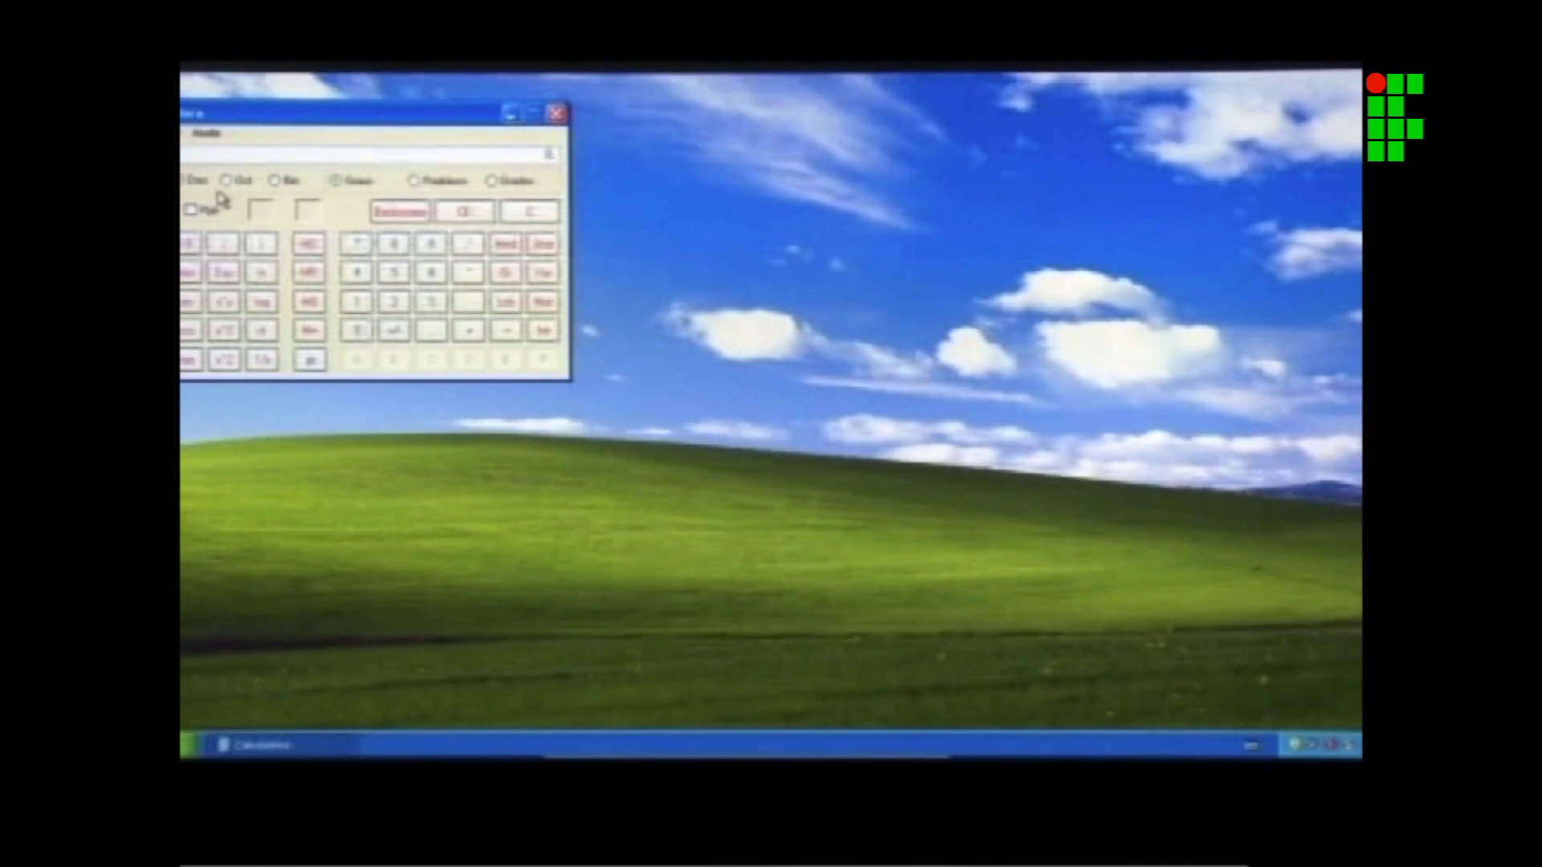
Switch the calculator's number base to binary, octal and hexadecimal in turn, and close the calculator.
{"action": "left_click", "coordinate": [275, 181]}
{"action": "left_click", "coordinate": [228, 181]}
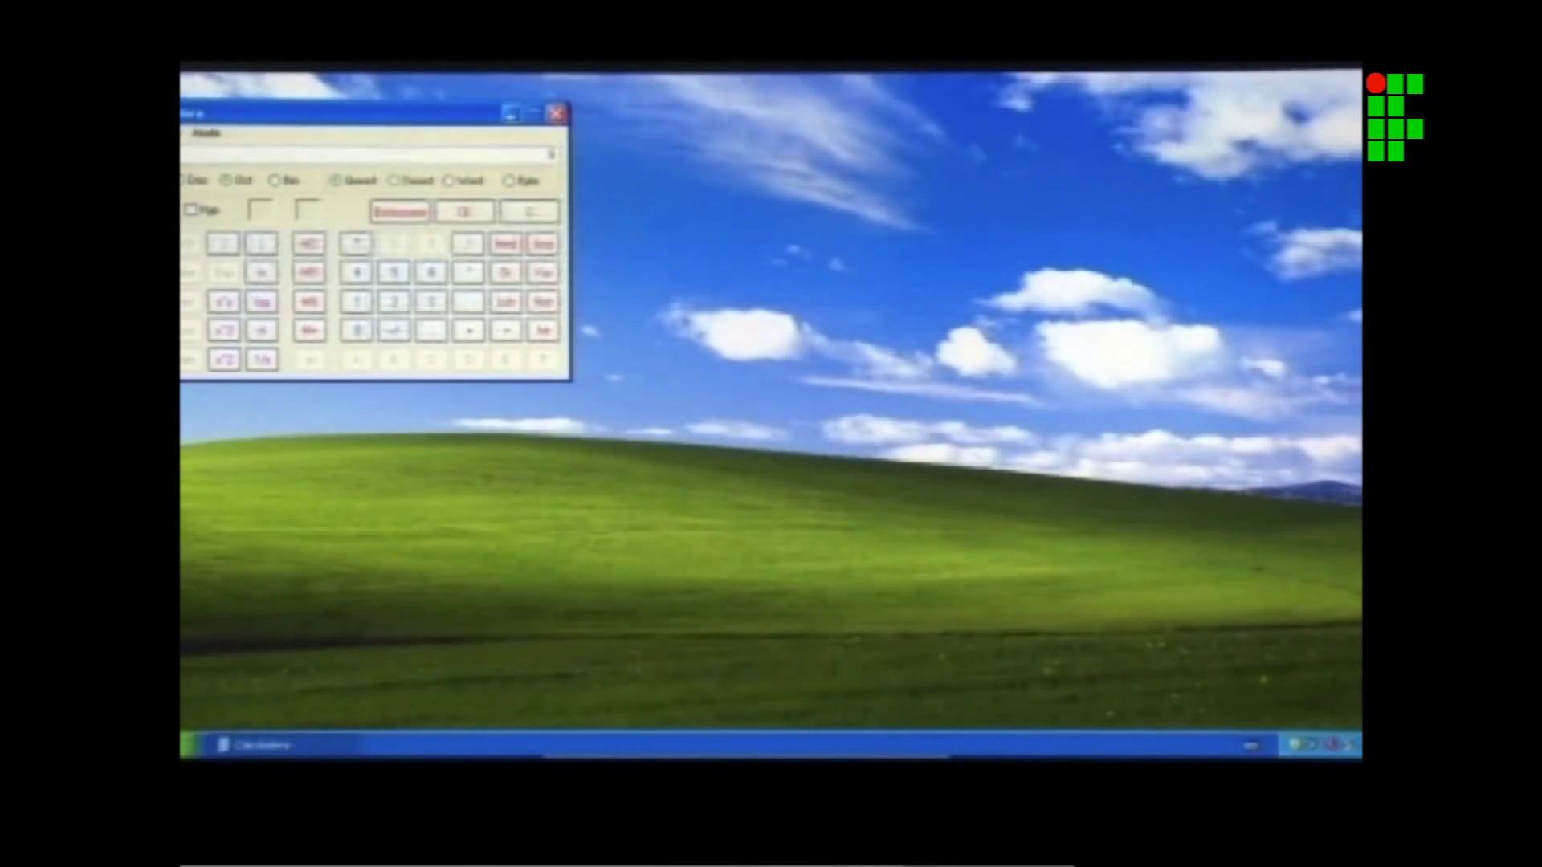
{"action": "key", "text": "F5"}
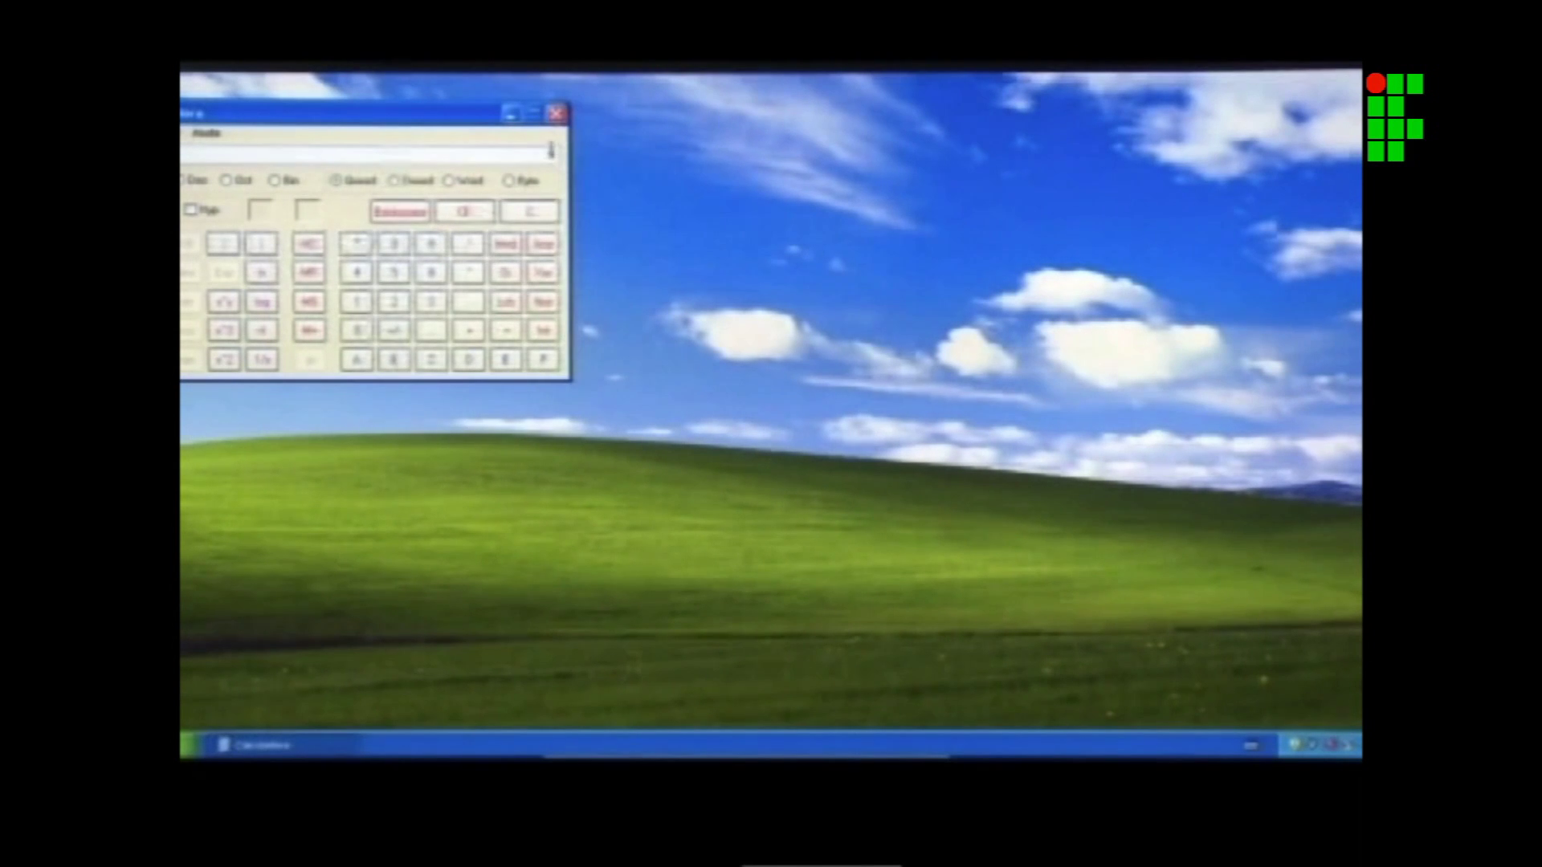
{"action": "left_click", "coordinate": [557, 115]}
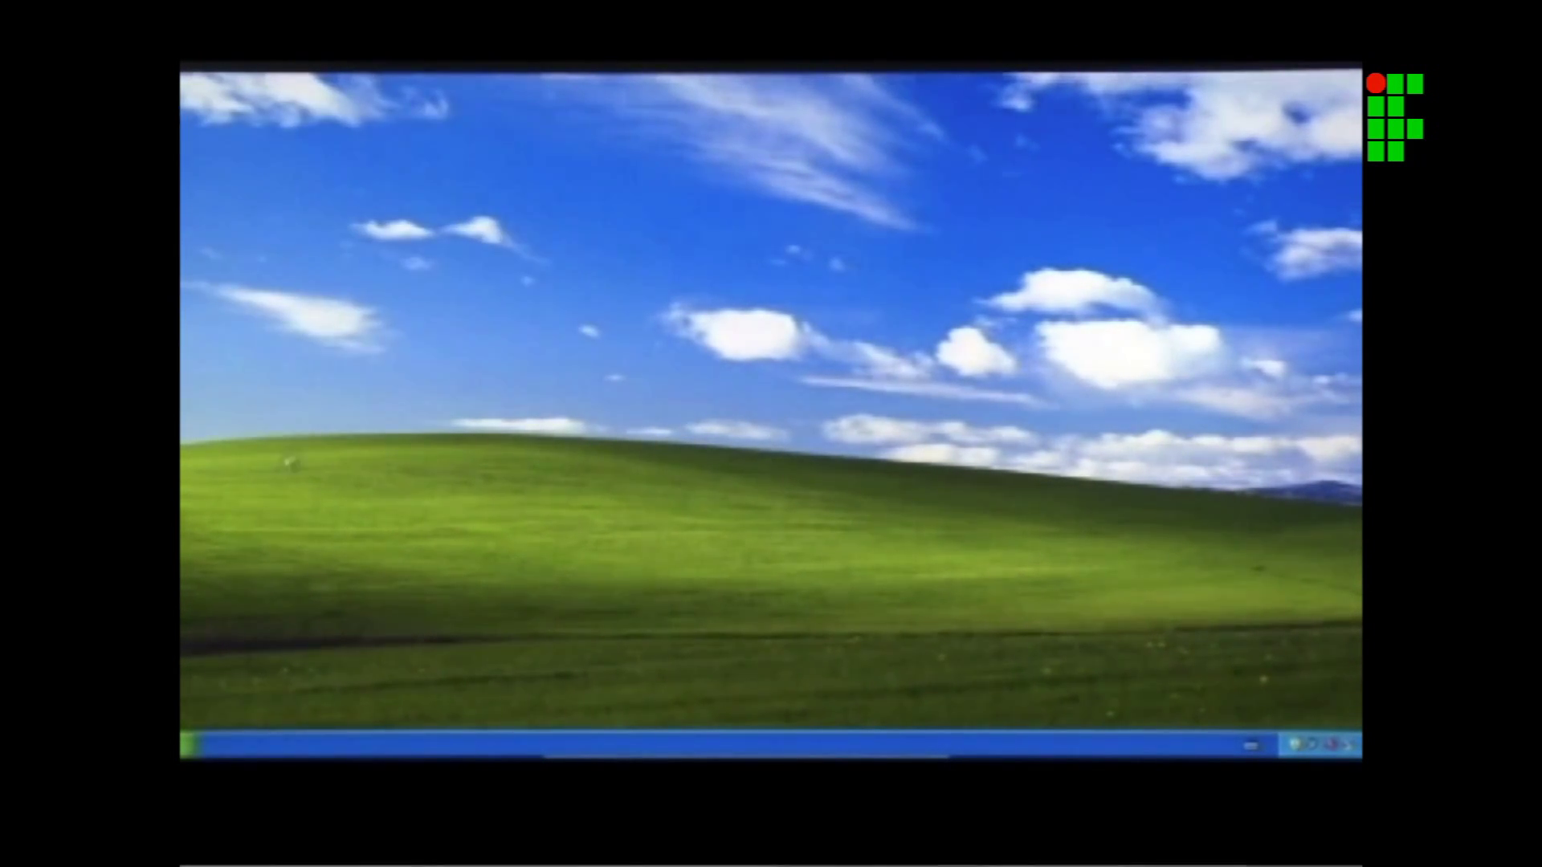
Open the Bloco de notas accessory and enter the sample text "adqfjkslfslfjsklfsj".
{"action": "key", "text": "super"}
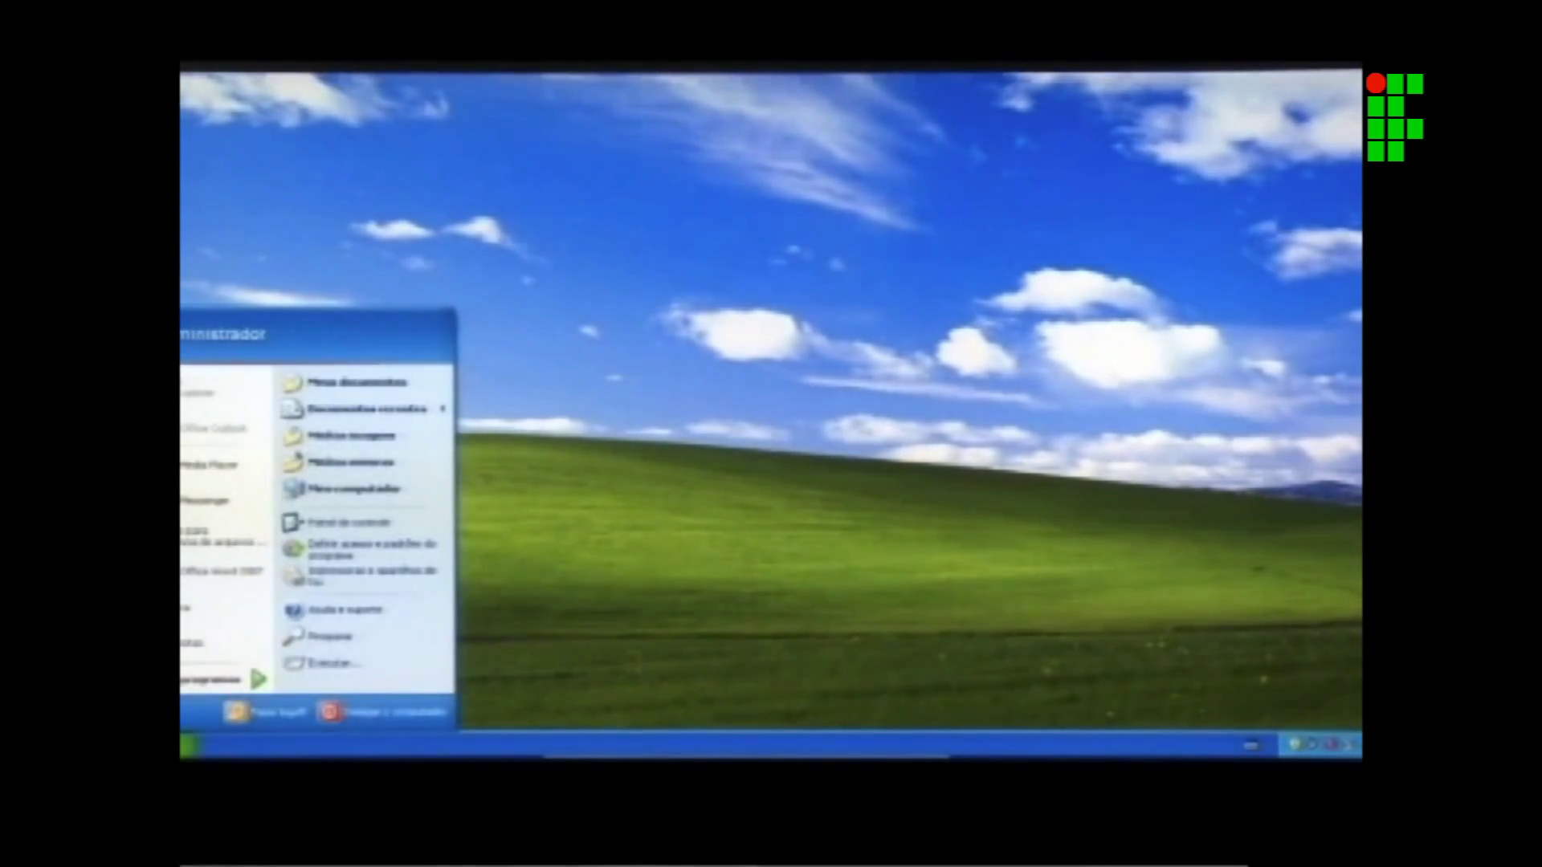
{"action": "mouse_move", "coordinate": [259, 682]}
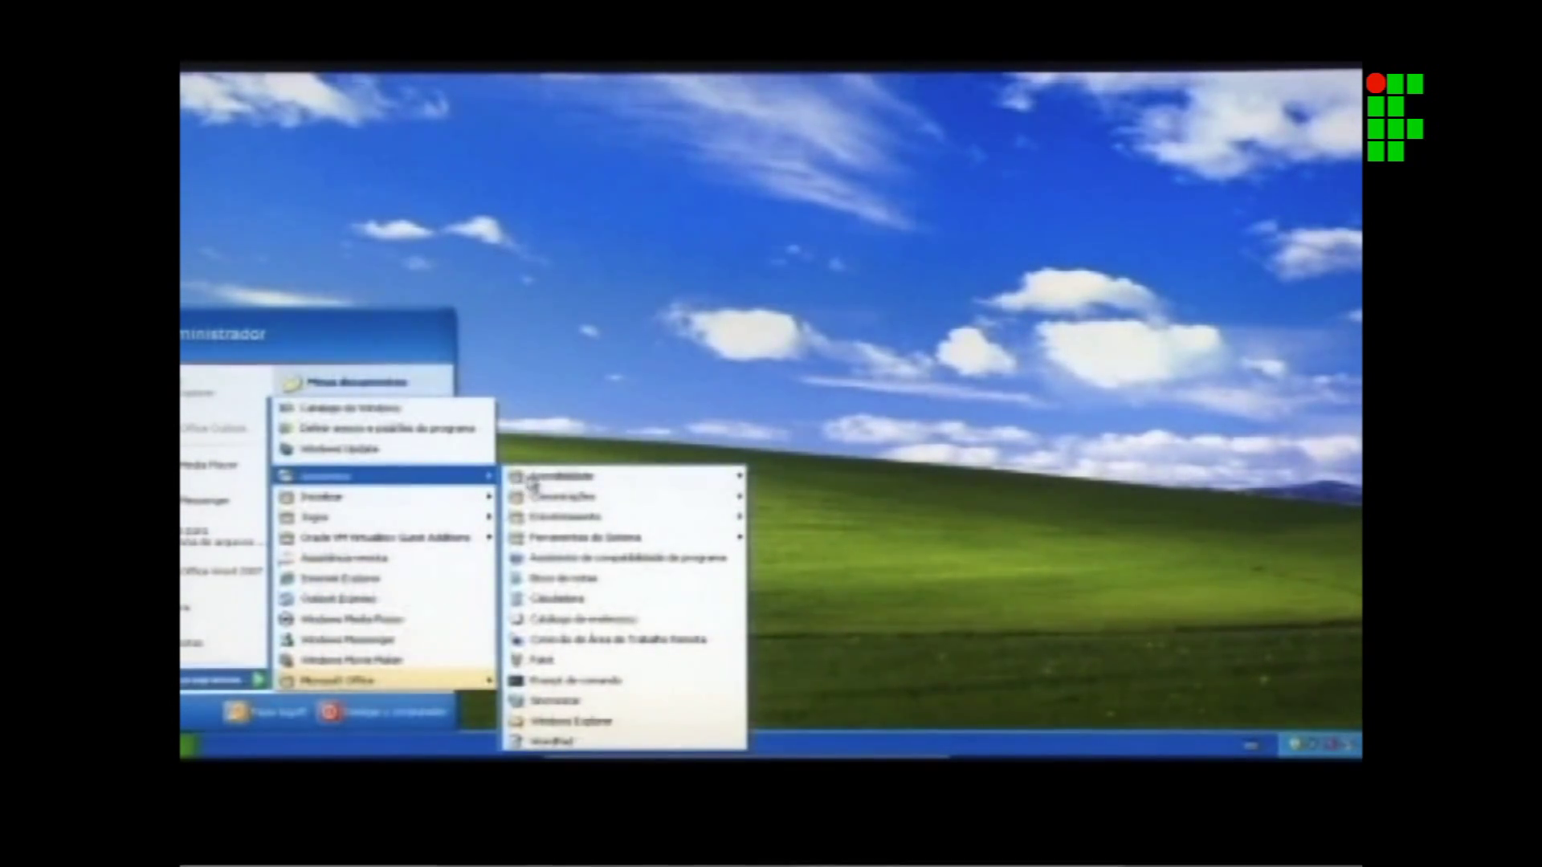
{"action": "left_click", "coordinate": [616, 582]}
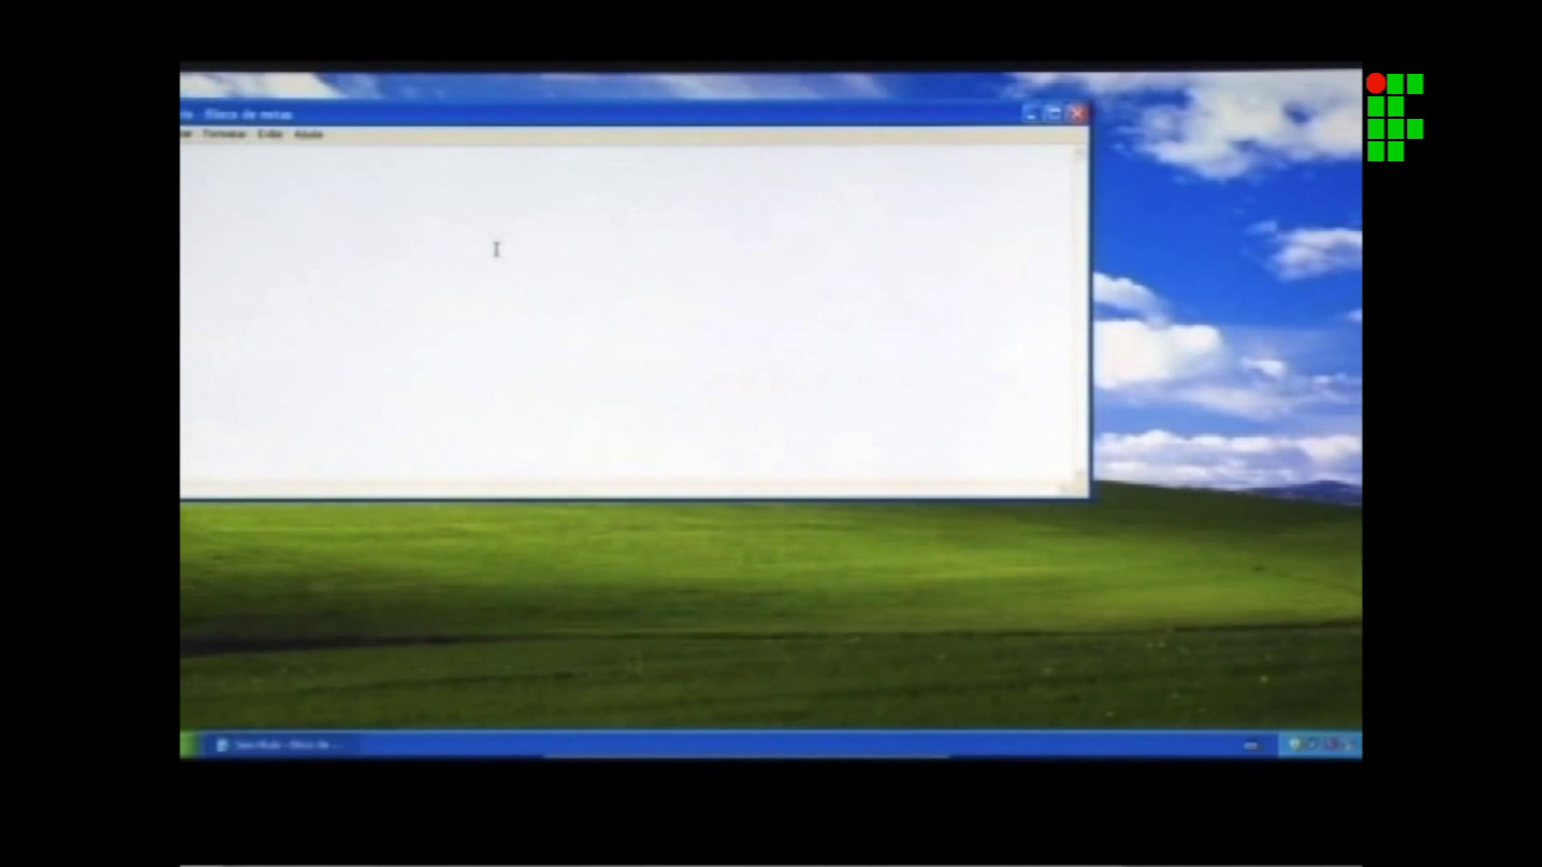
{"action": "type", "text": "adqfjkslfslfjsklfsj"}
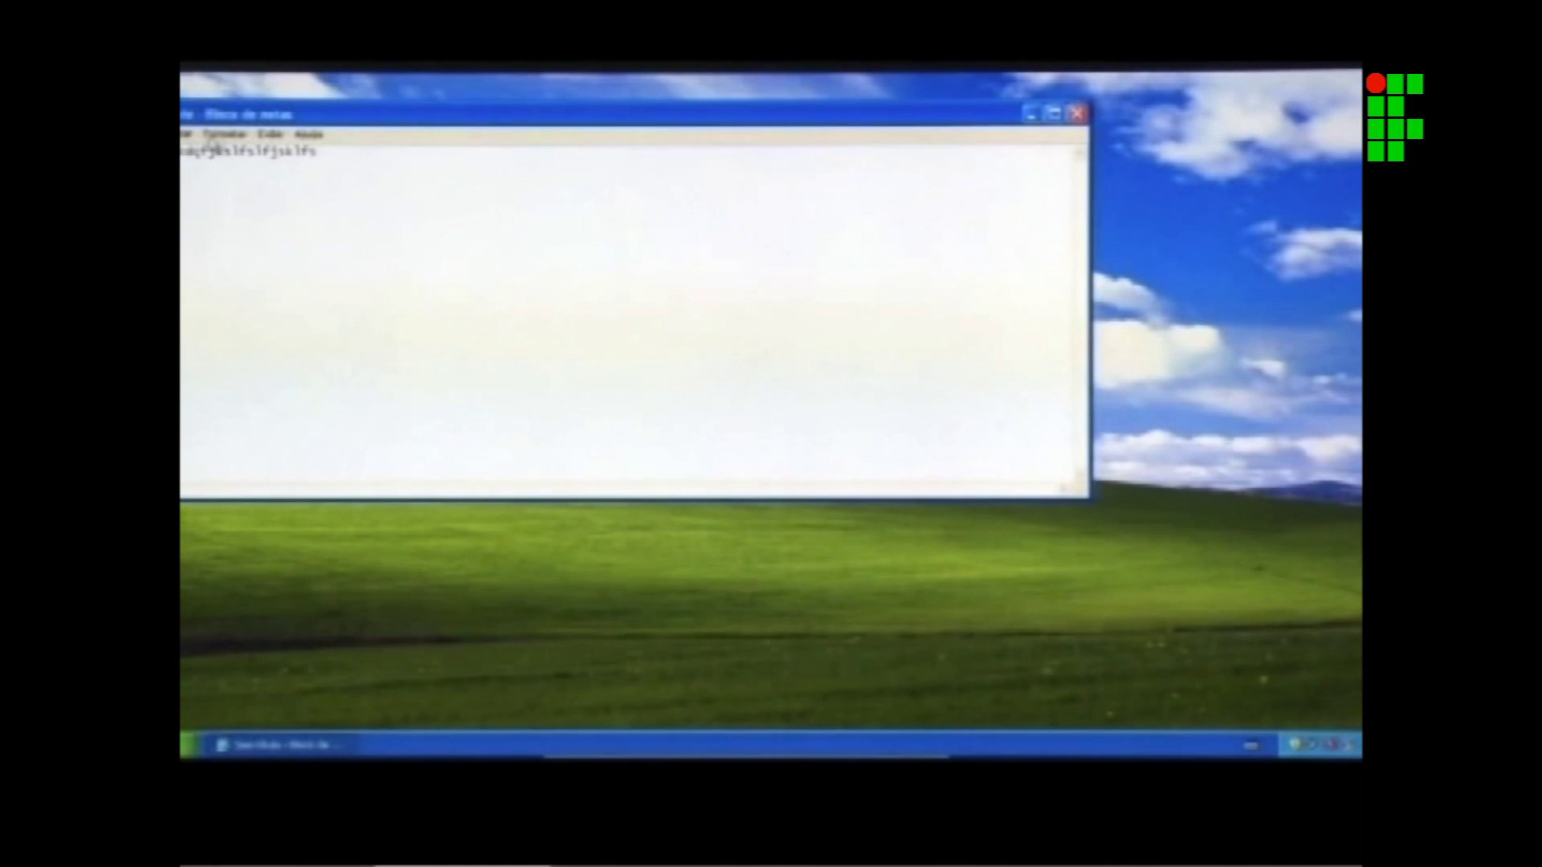
Save the note to the Desktop as a text document named "texto".
{"action": "key", "text": "alt+a"}
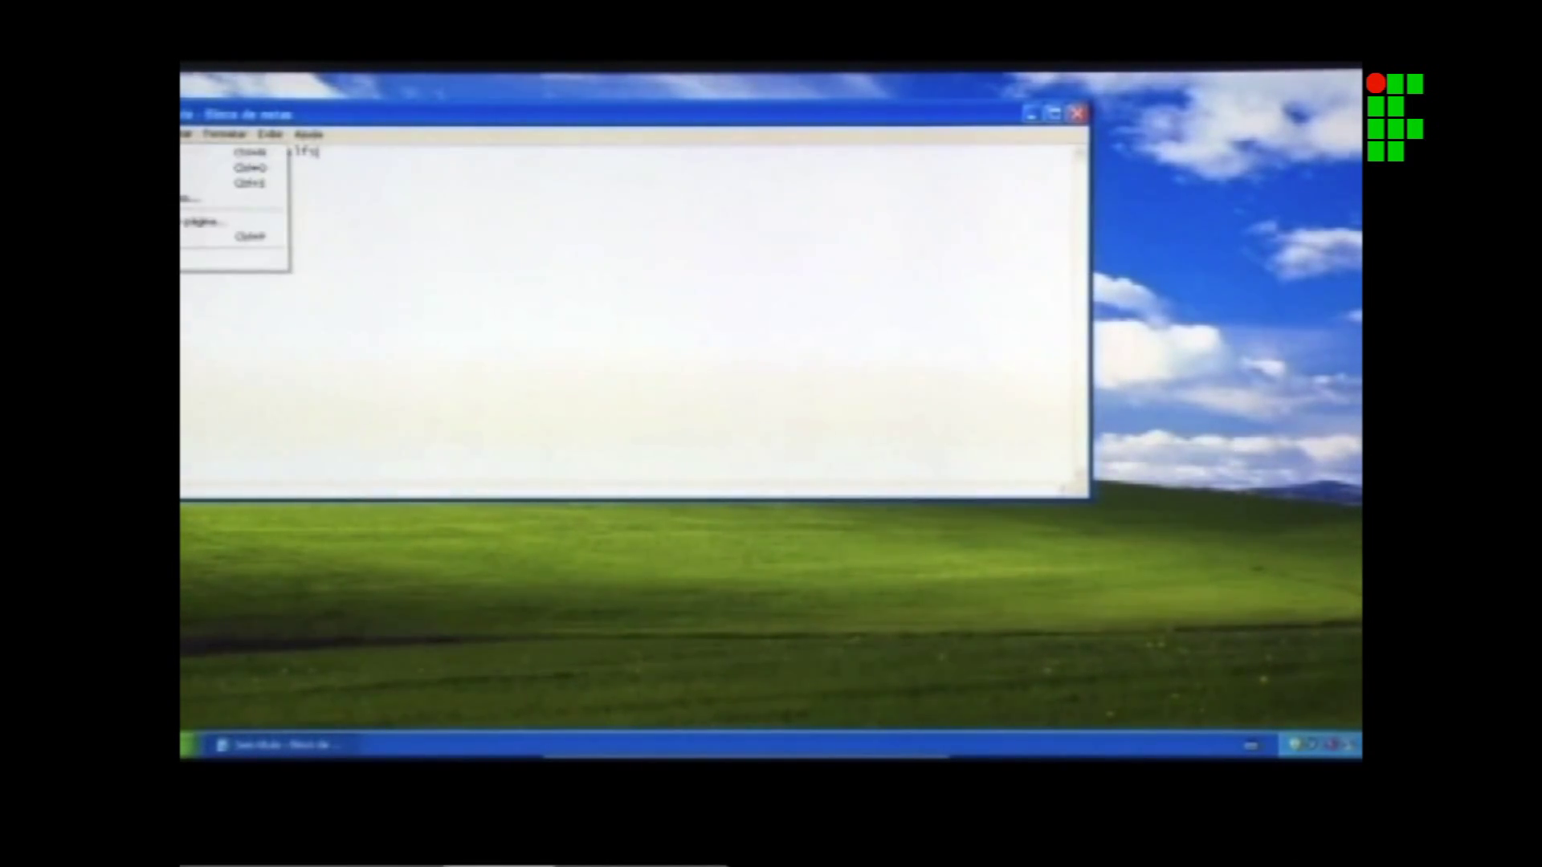
{"action": "left_click", "coordinate": [190, 189]}
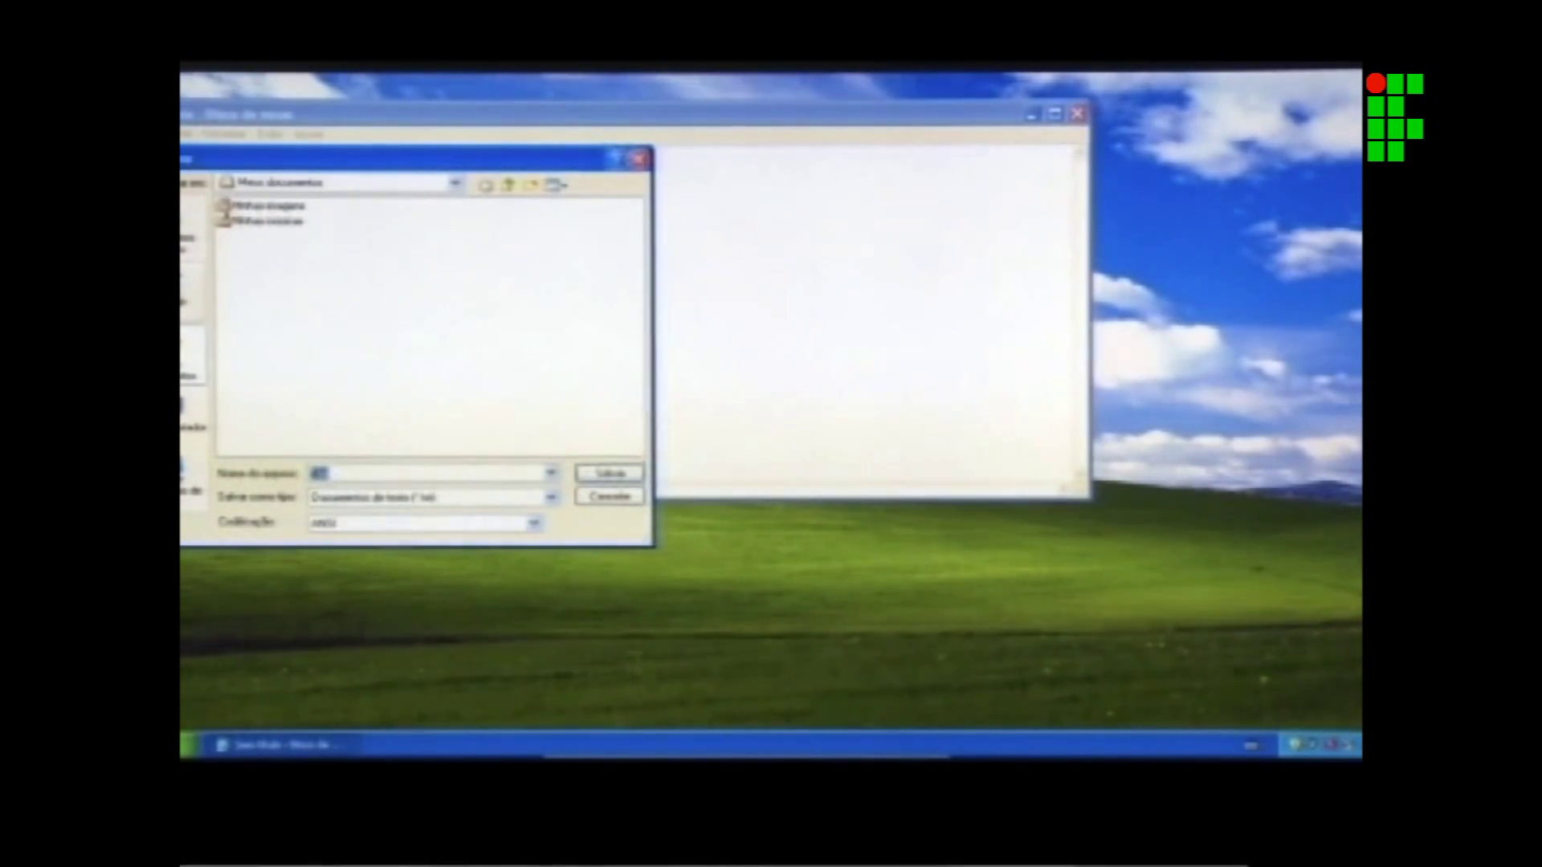
{"action": "left_click", "coordinate": [191, 291]}
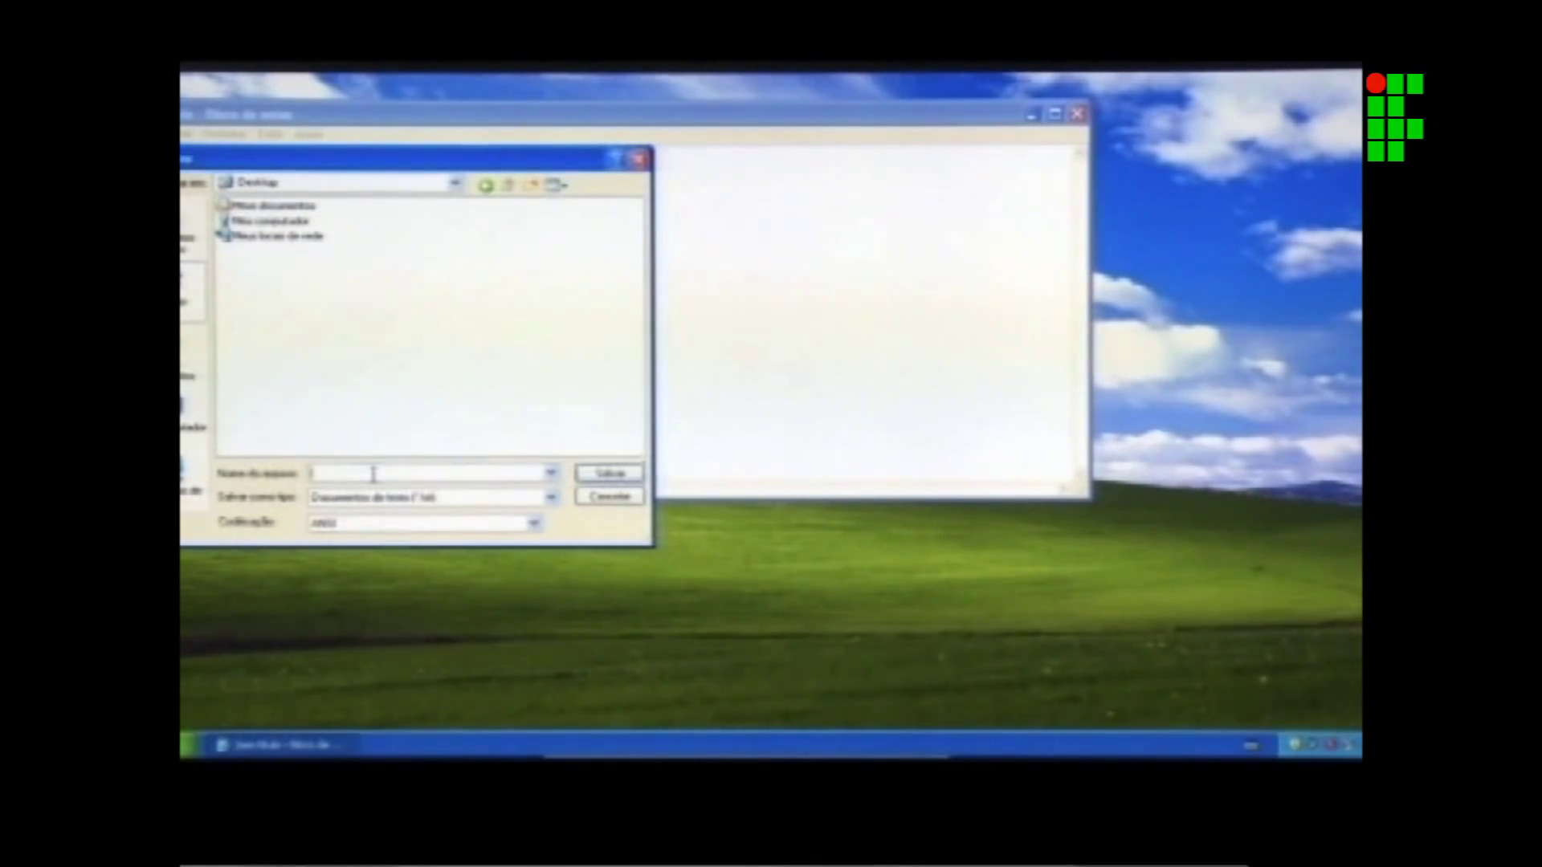
{"action": "type", "text": "teste"}
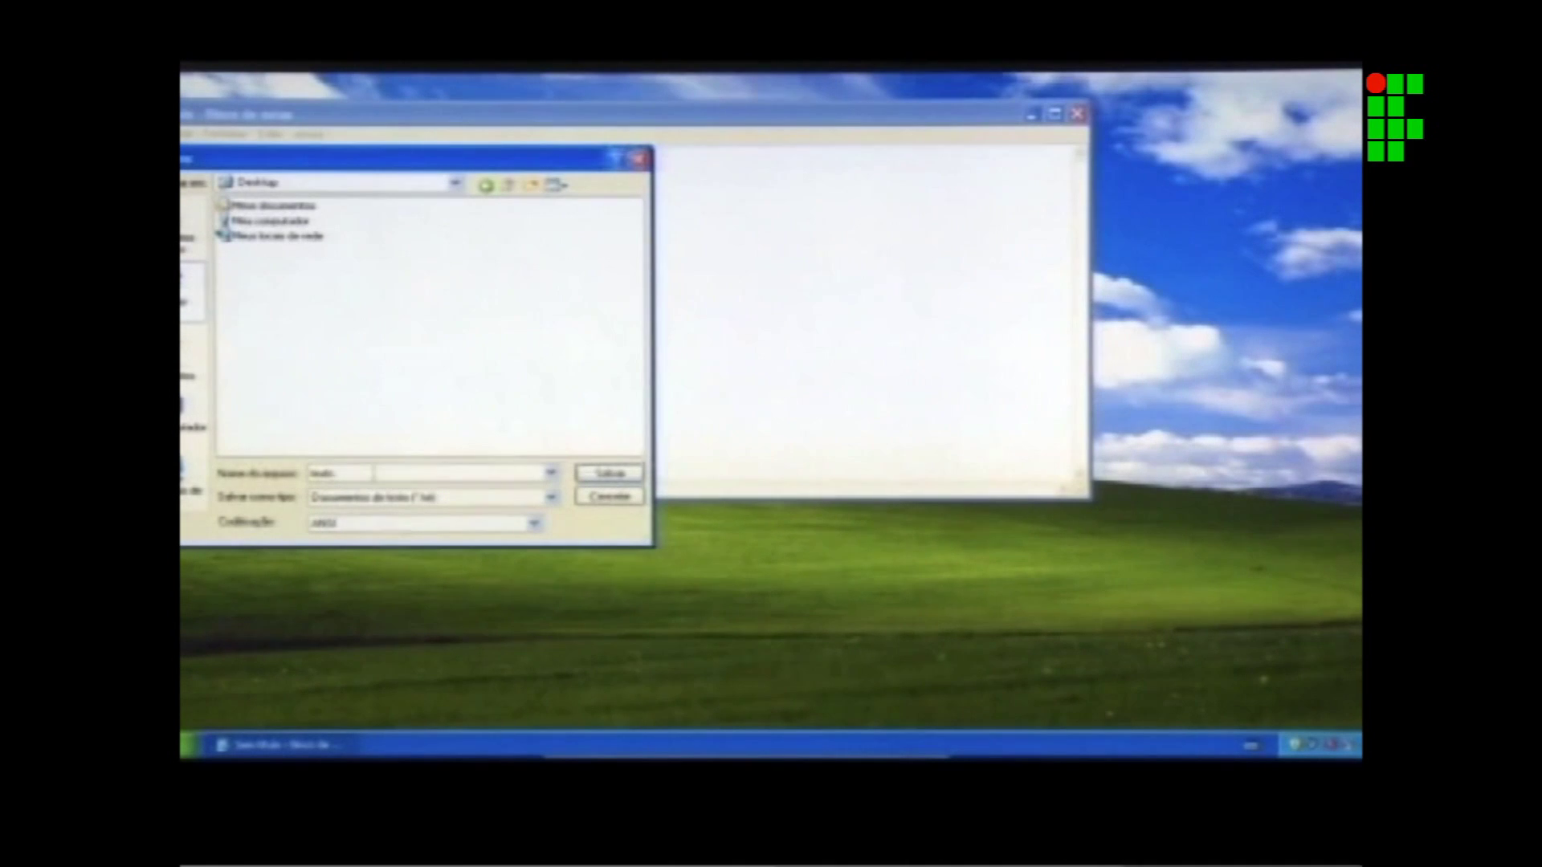
{"action": "left_click", "coordinate": [612, 475]}
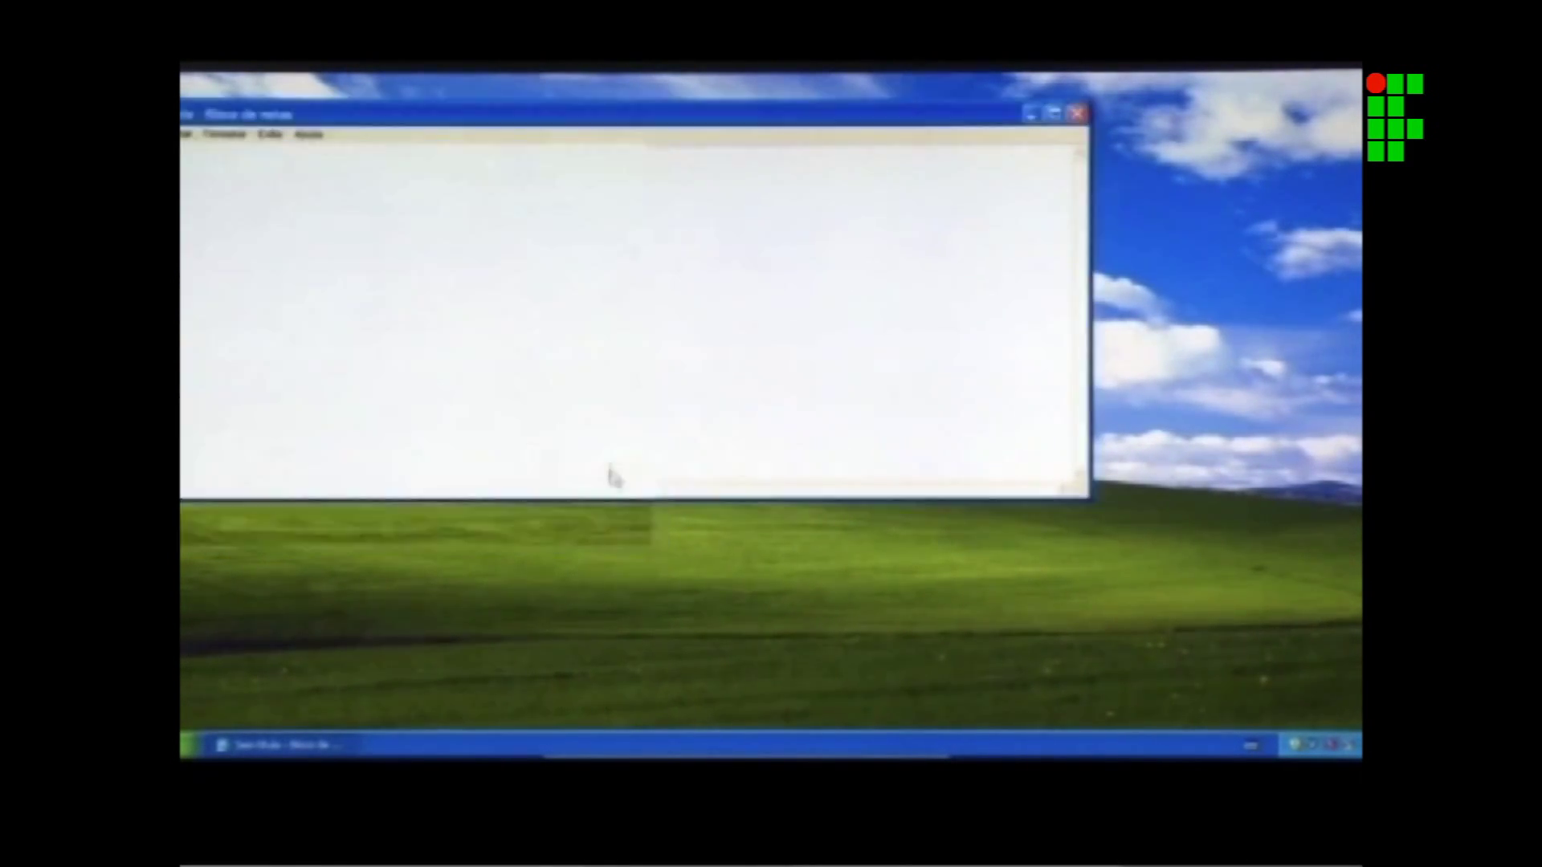
Move the Bloco de notas window away from the desktop icons, check the saved file on the desktop, and return to the note.
{"action": "left_click_drag", "start_coordinate": [812, 119], "coordinate": [1029, 219]}
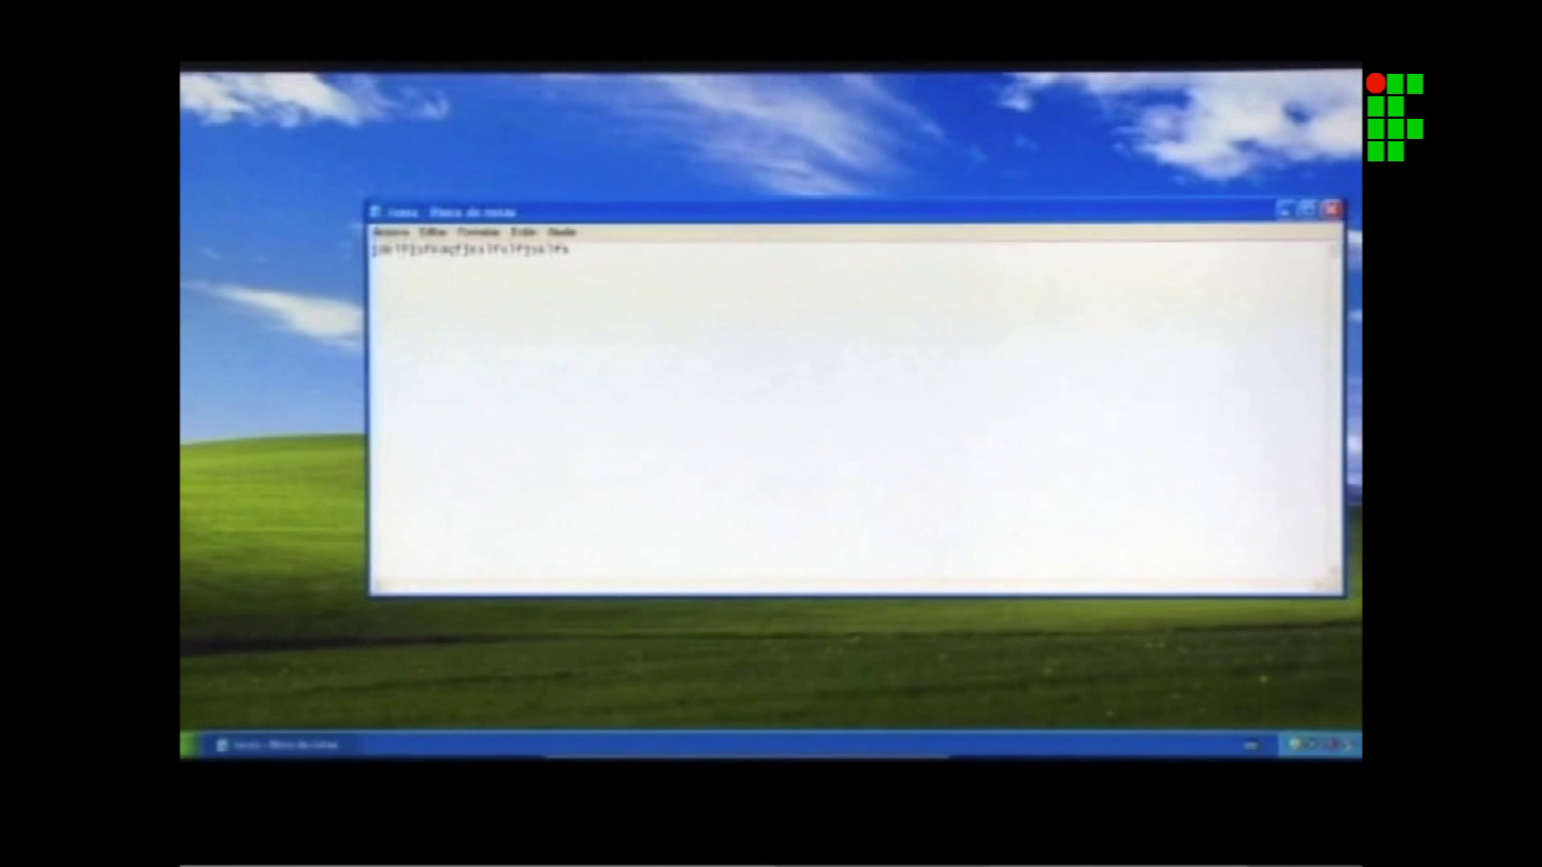
{"action": "left_click", "coordinate": [254, 212]}
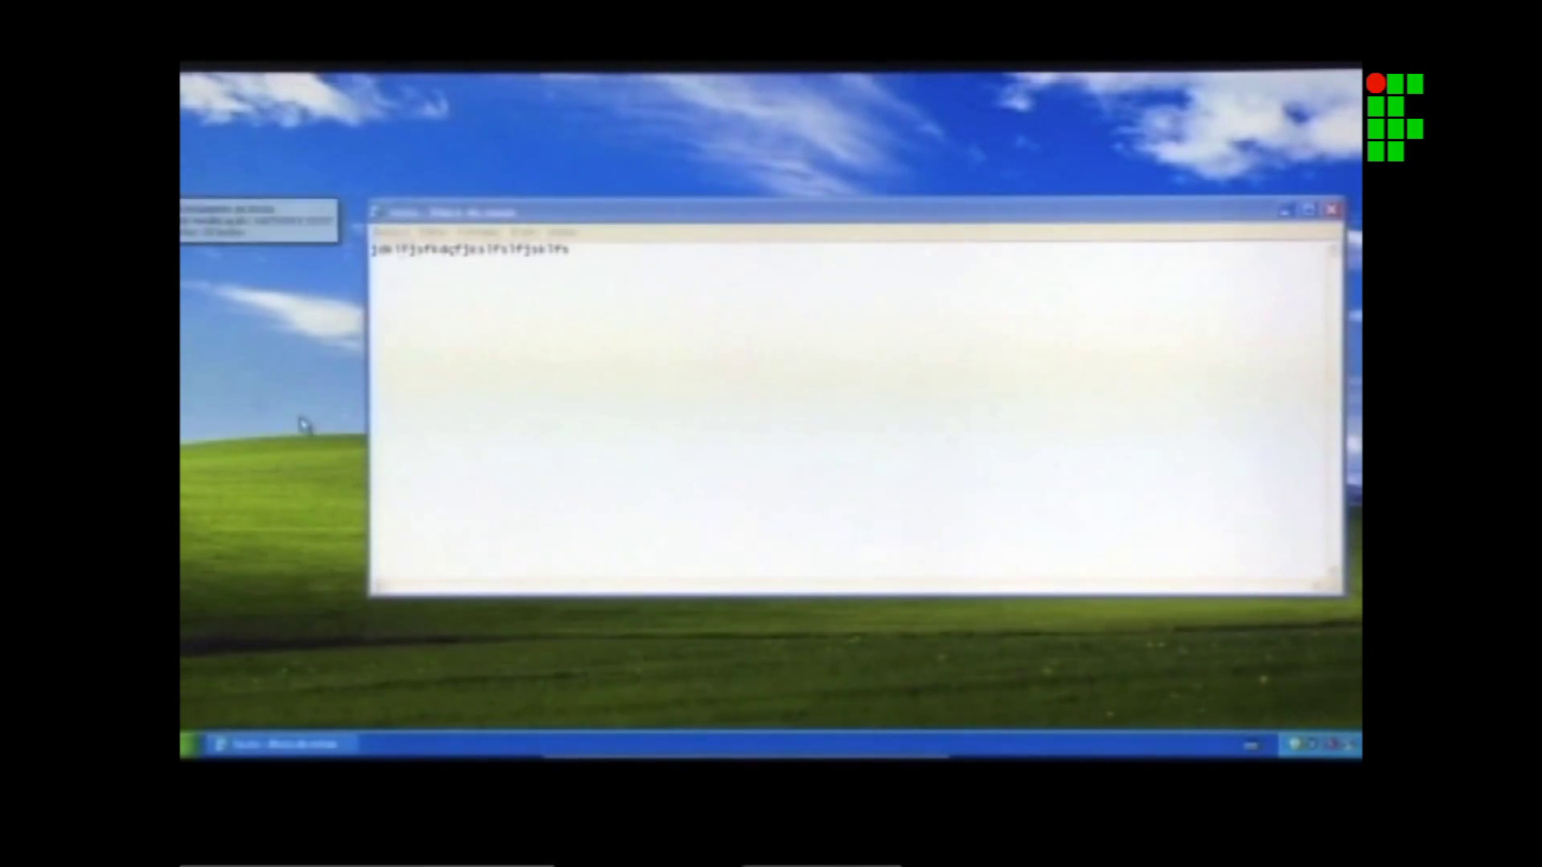
{"action": "left_click", "coordinate": [771, 358]}
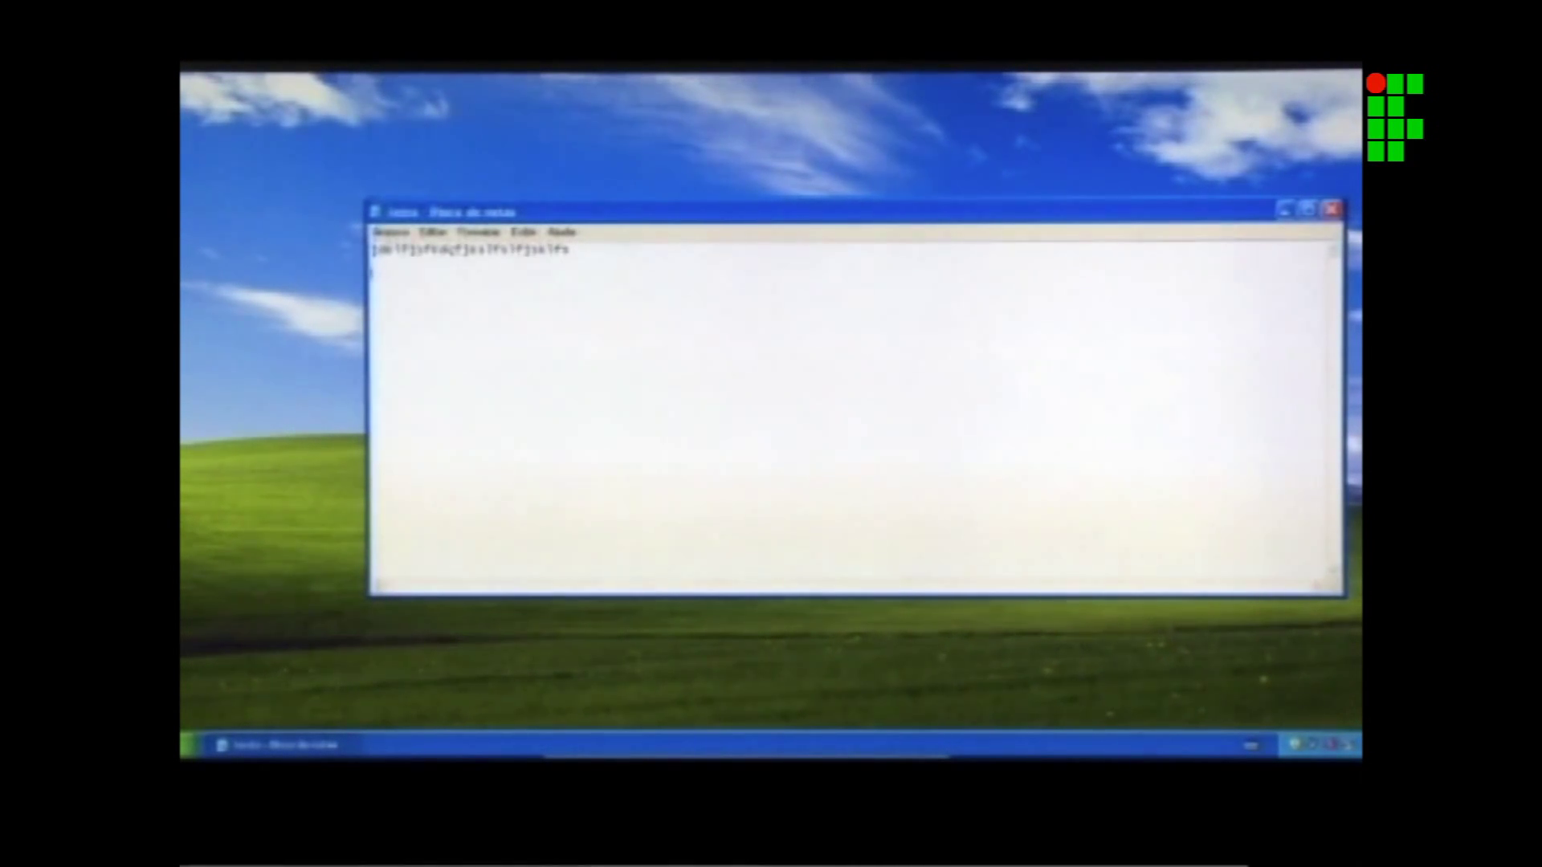
Try a second line of sample text in the note, and replace the entire contents with "novo texto".
{"action": "key", "text": "Return"}
{"action": "type", "text": "dfkjgjfjdlgd"}
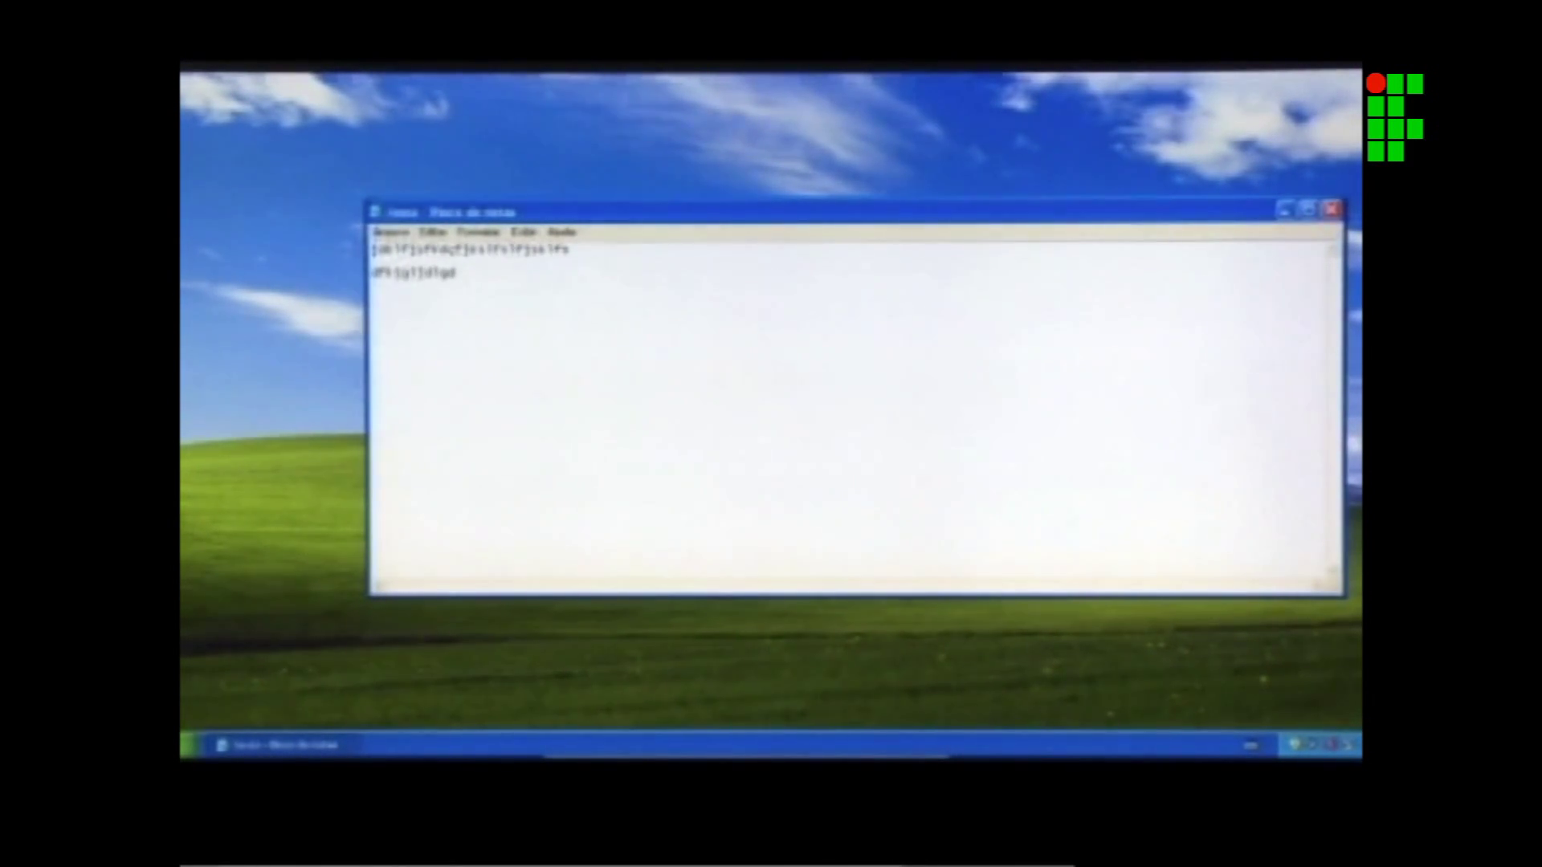
{"action": "key", "text": "ctrl+a"}
{"action": "key", "text": "Delete"}
{"action": "type", "text": "fd"}
{"action": "key", "text": "BackSpace"}
{"action": "key", "text": "BackSpace"}
{"action": "type", "text": "Nome: Fabio"}
{"action": "type", "text": "o"}
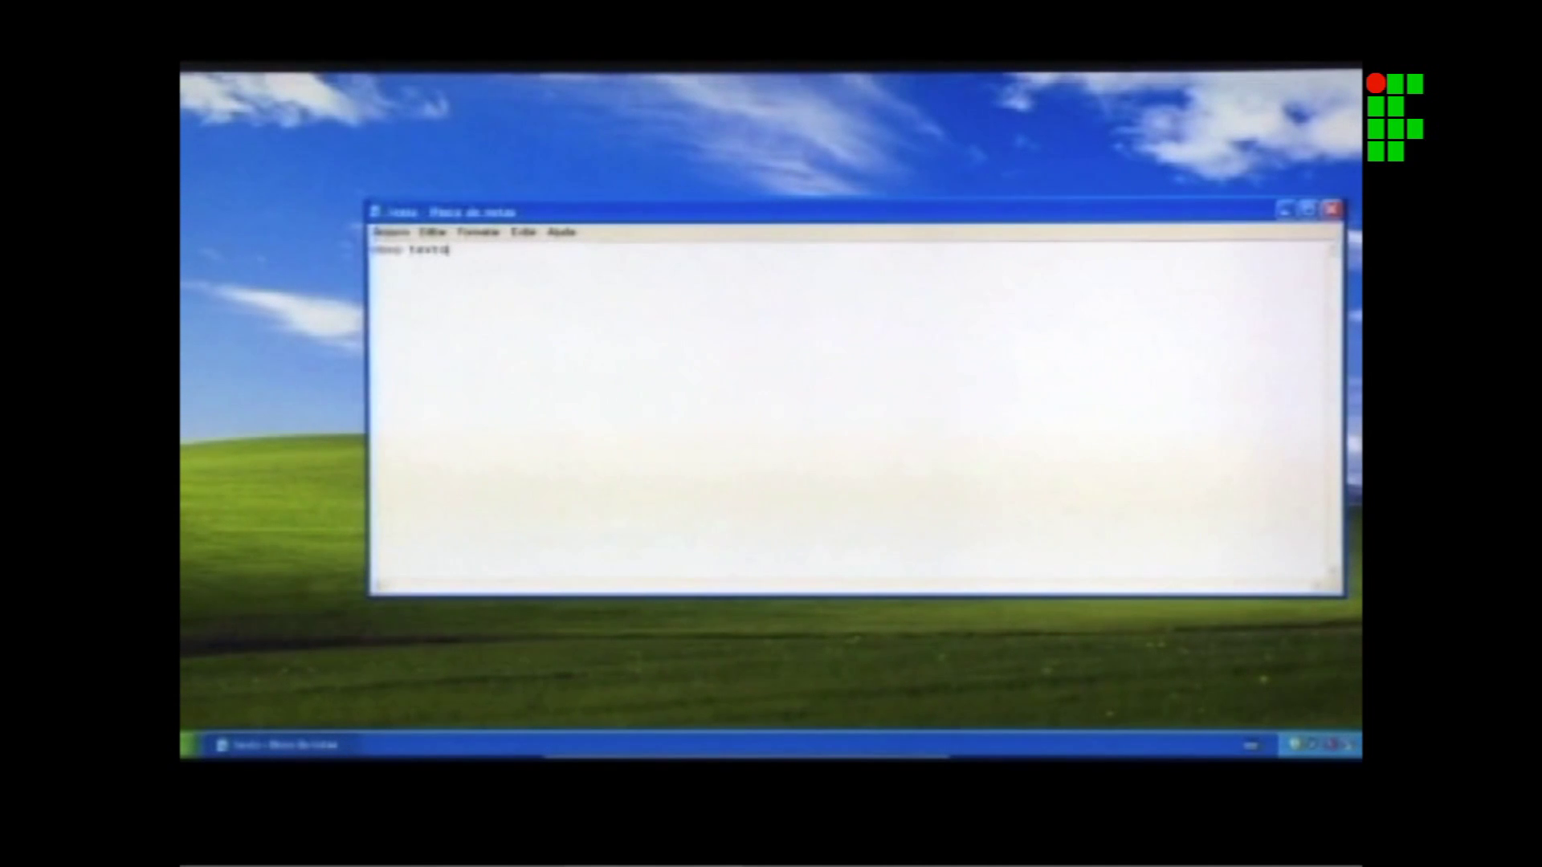
Save the changes to the existing texto file and close Bloco de notas.
{"action": "left_click", "coordinate": [391, 232]}
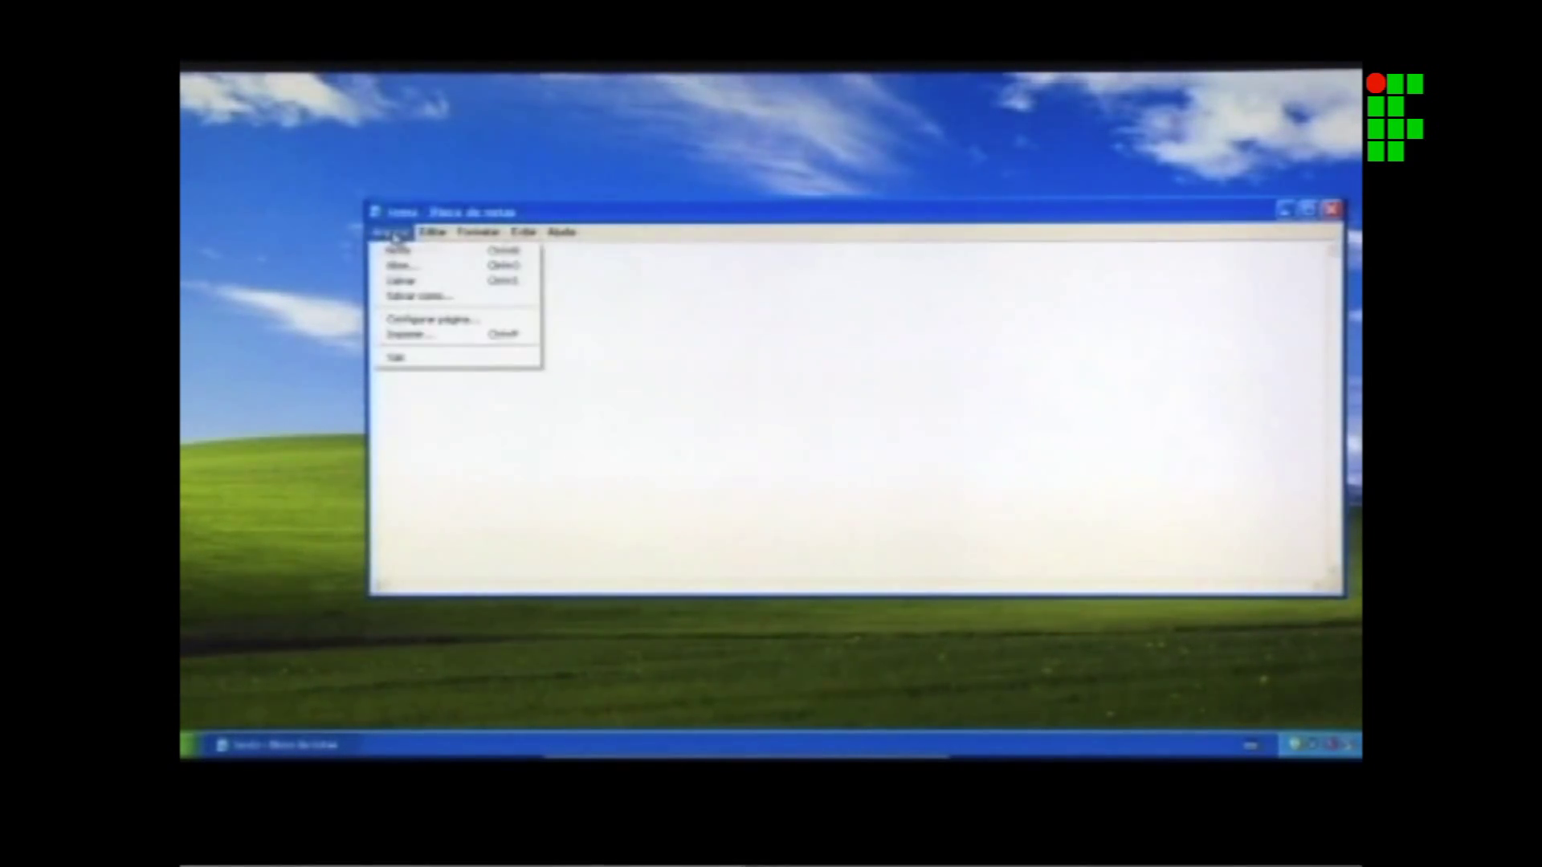
{"action": "left_click", "coordinate": [416, 281]}
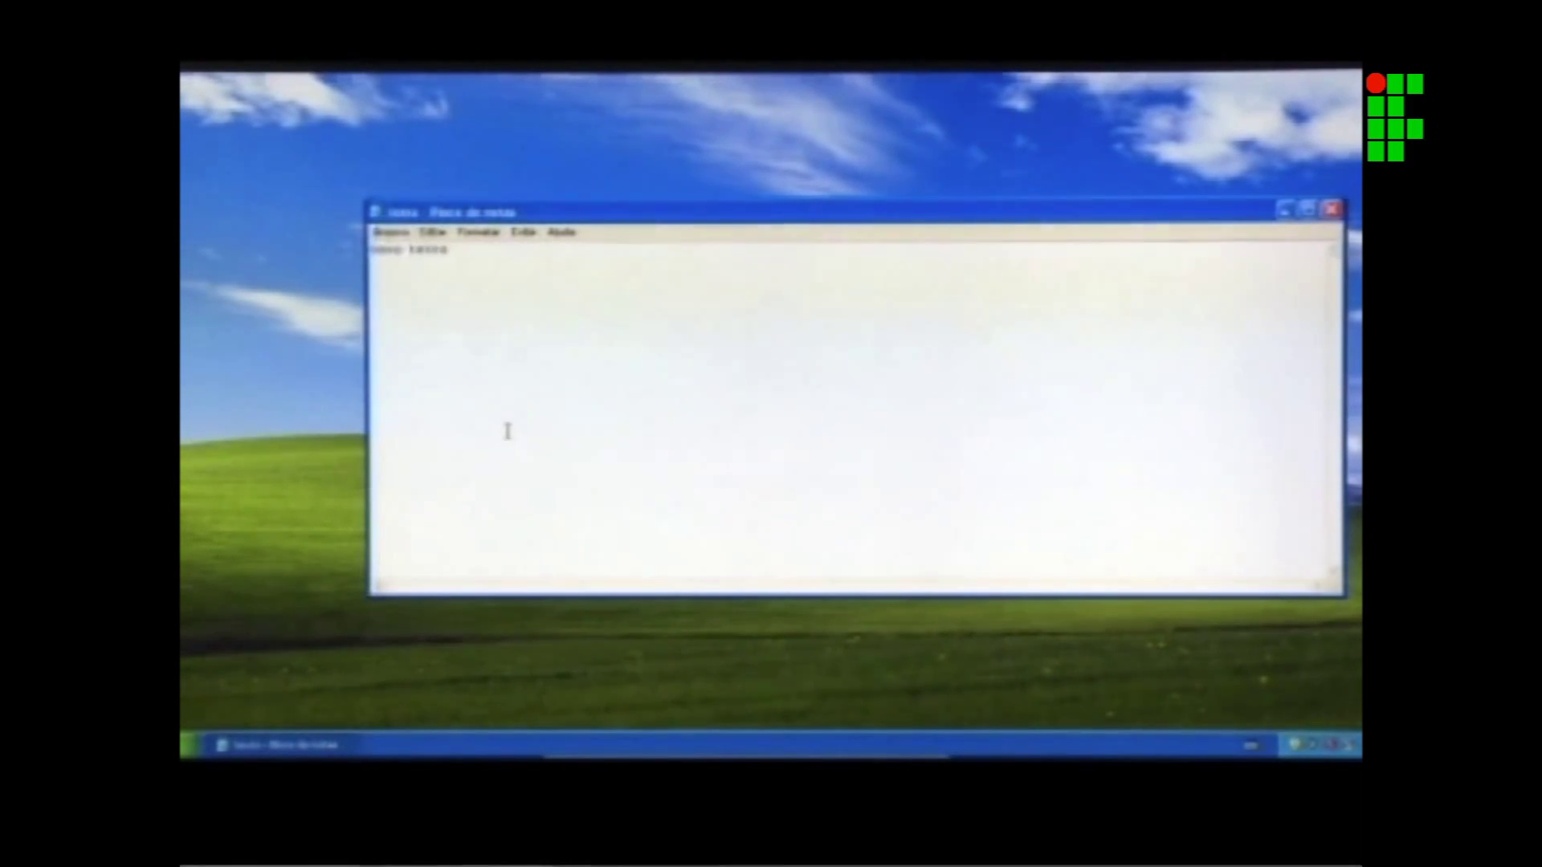
{"action": "left_click", "coordinate": [391, 232]}
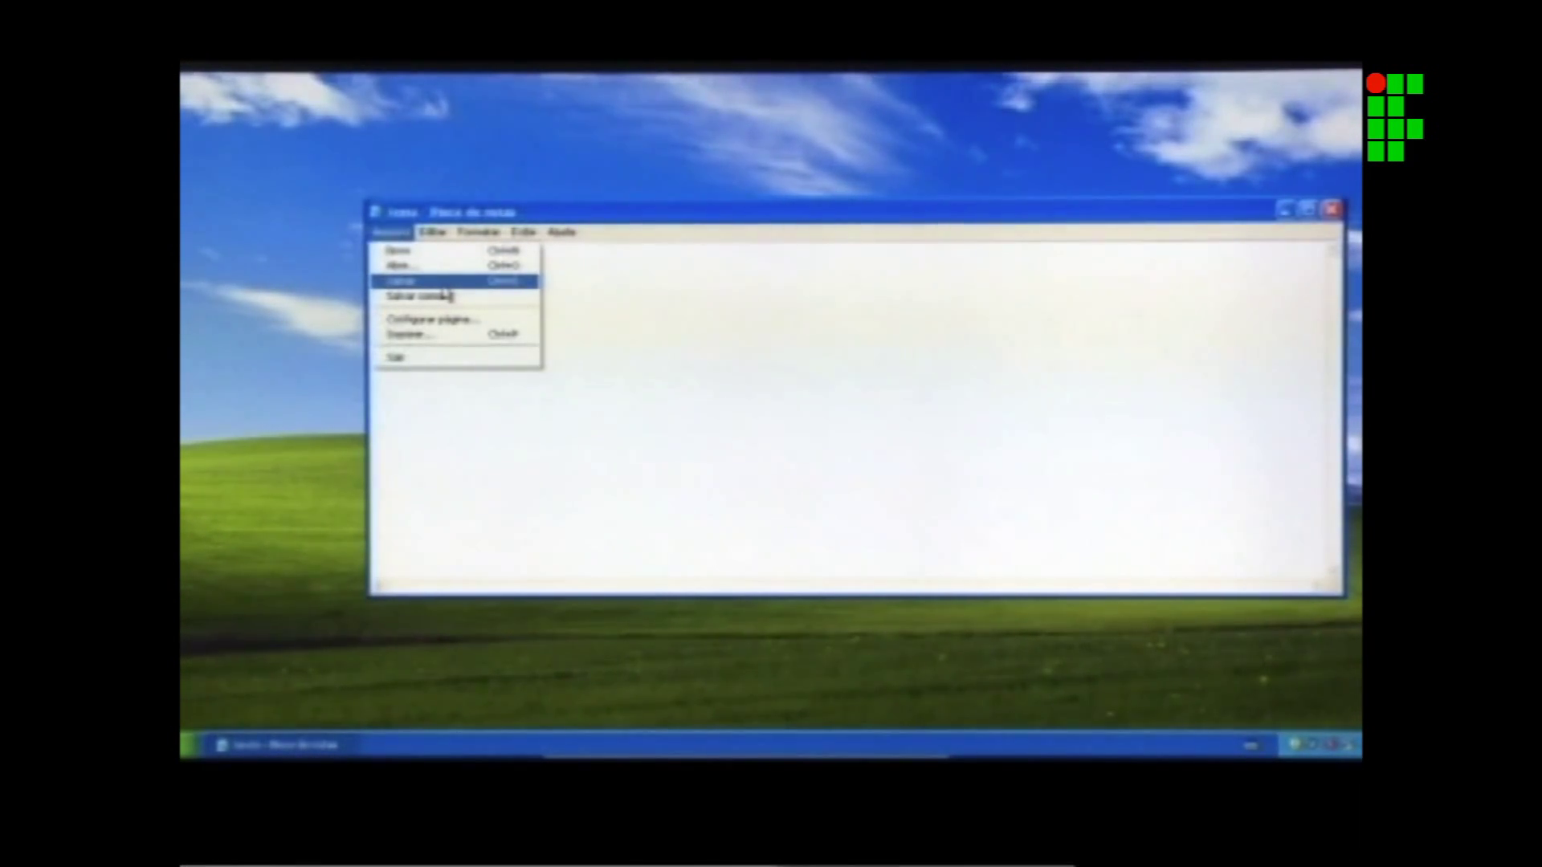
{"action": "left_click", "coordinate": [453, 285]}
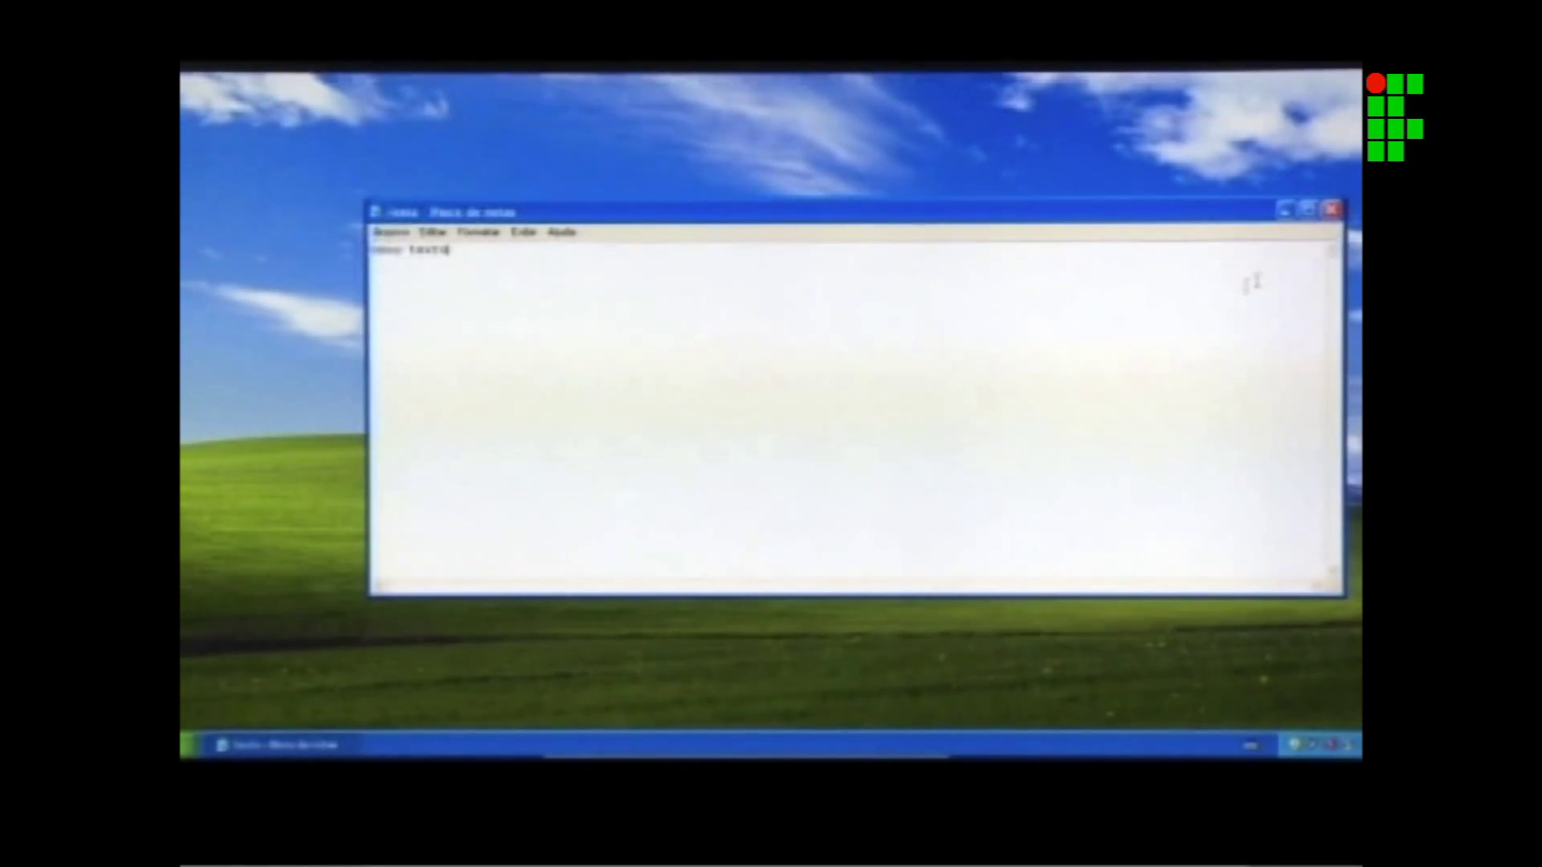
{"action": "left_click", "coordinate": [1334, 210]}
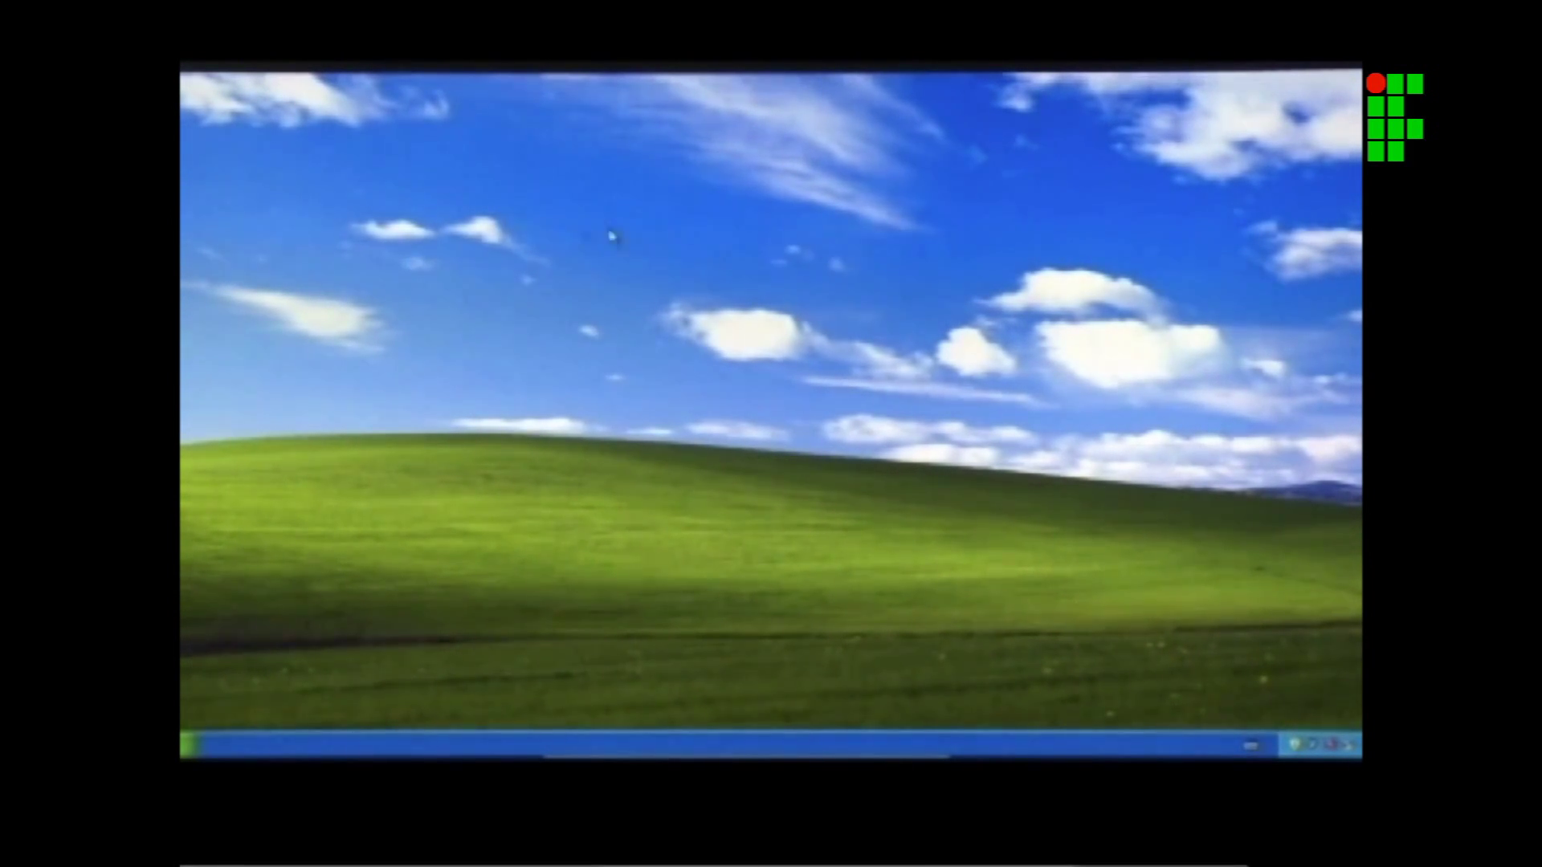
Create a new folder on the desktop and name it "pasta1".
{"action": "right_click", "coordinate": [570, 277]}
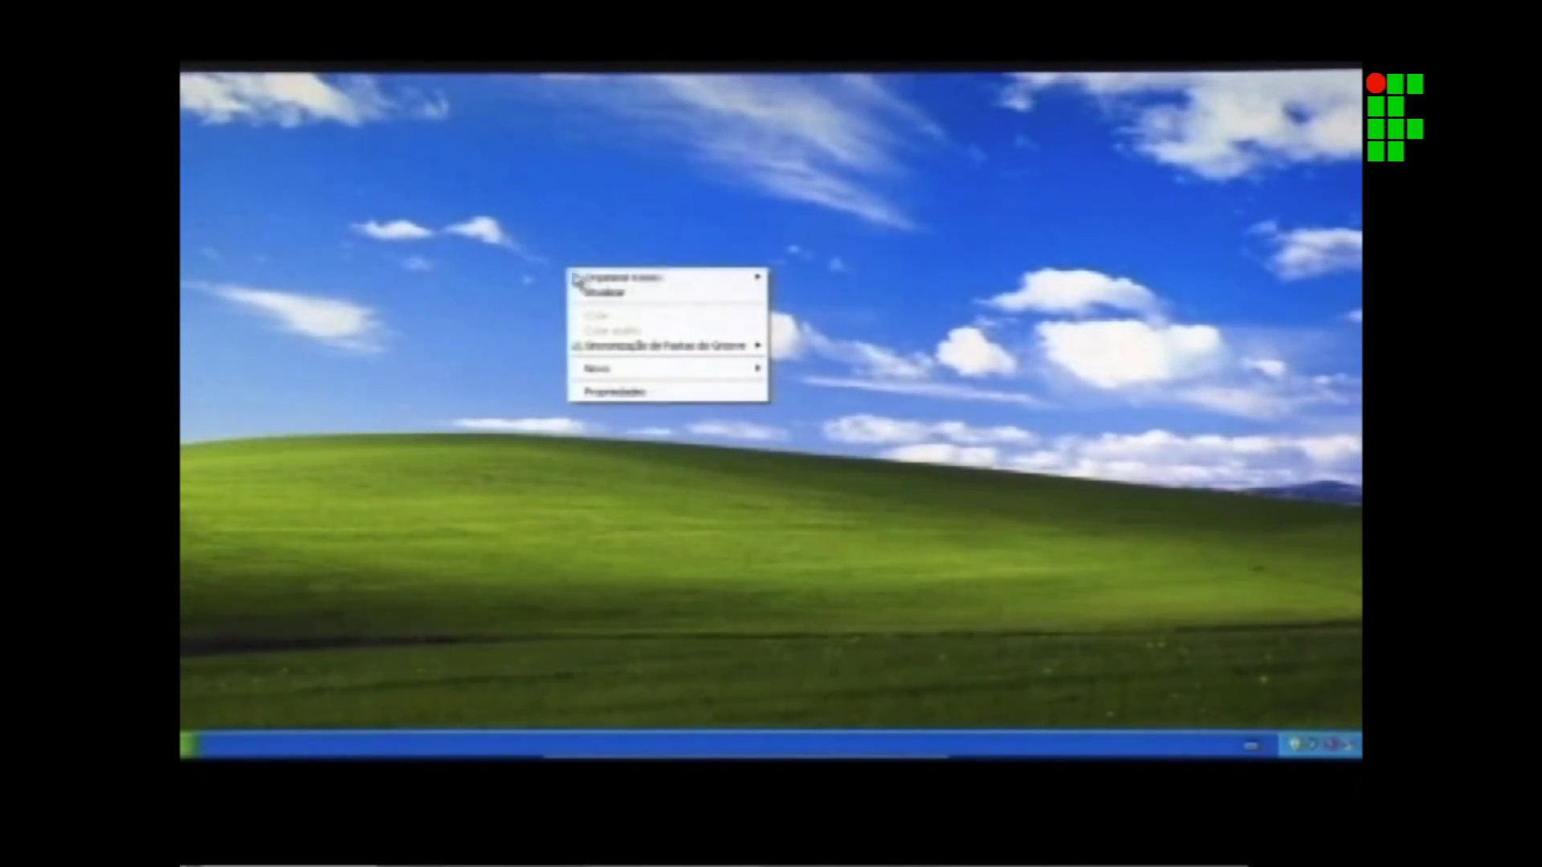
{"action": "mouse_move", "coordinate": [671, 368]}
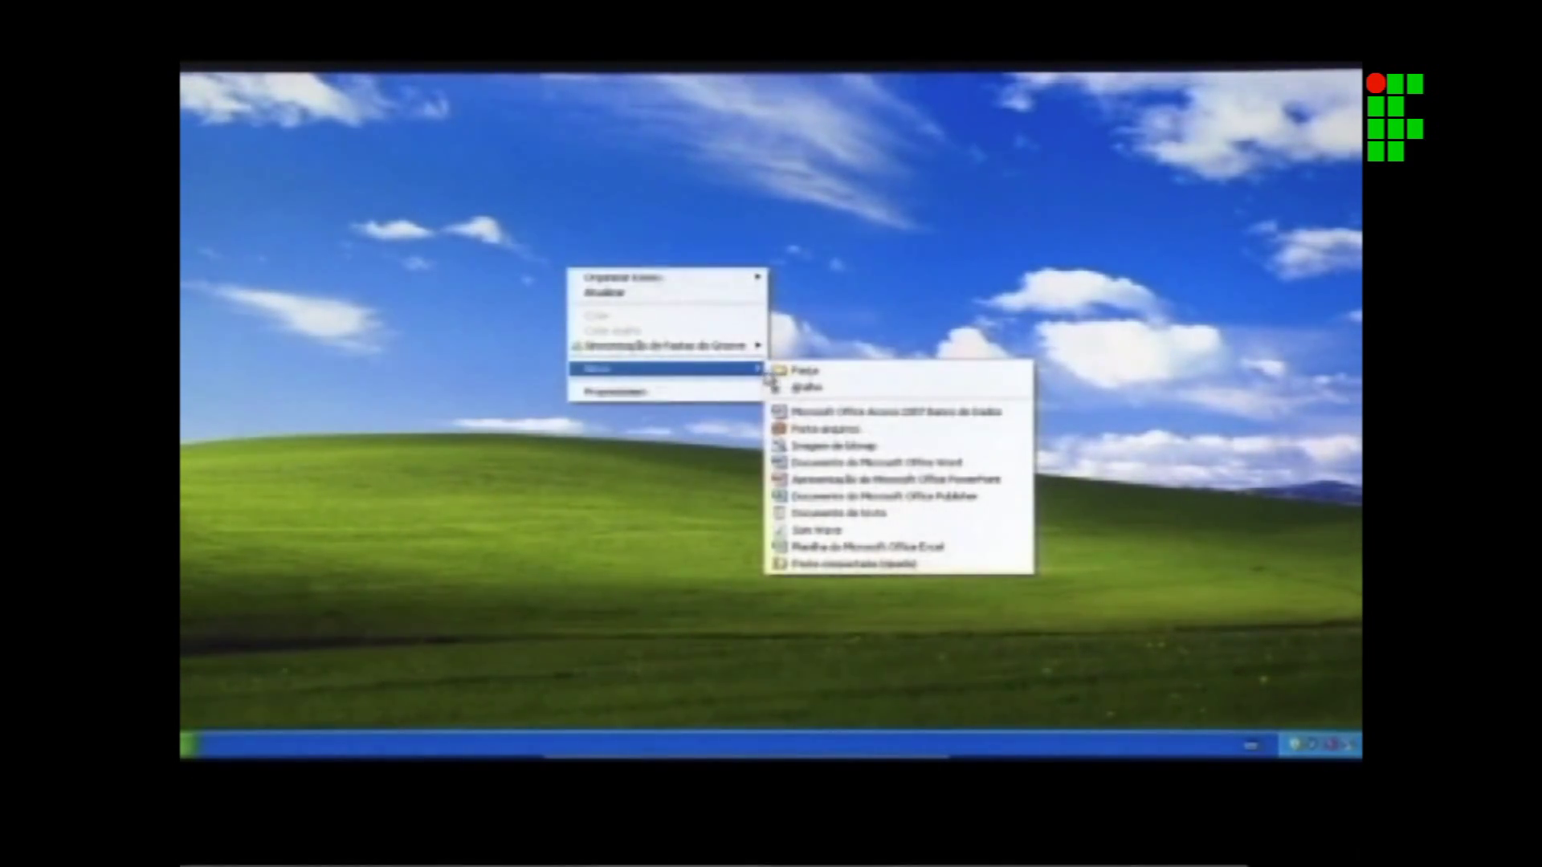
{"action": "left_click", "coordinate": [828, 376]}
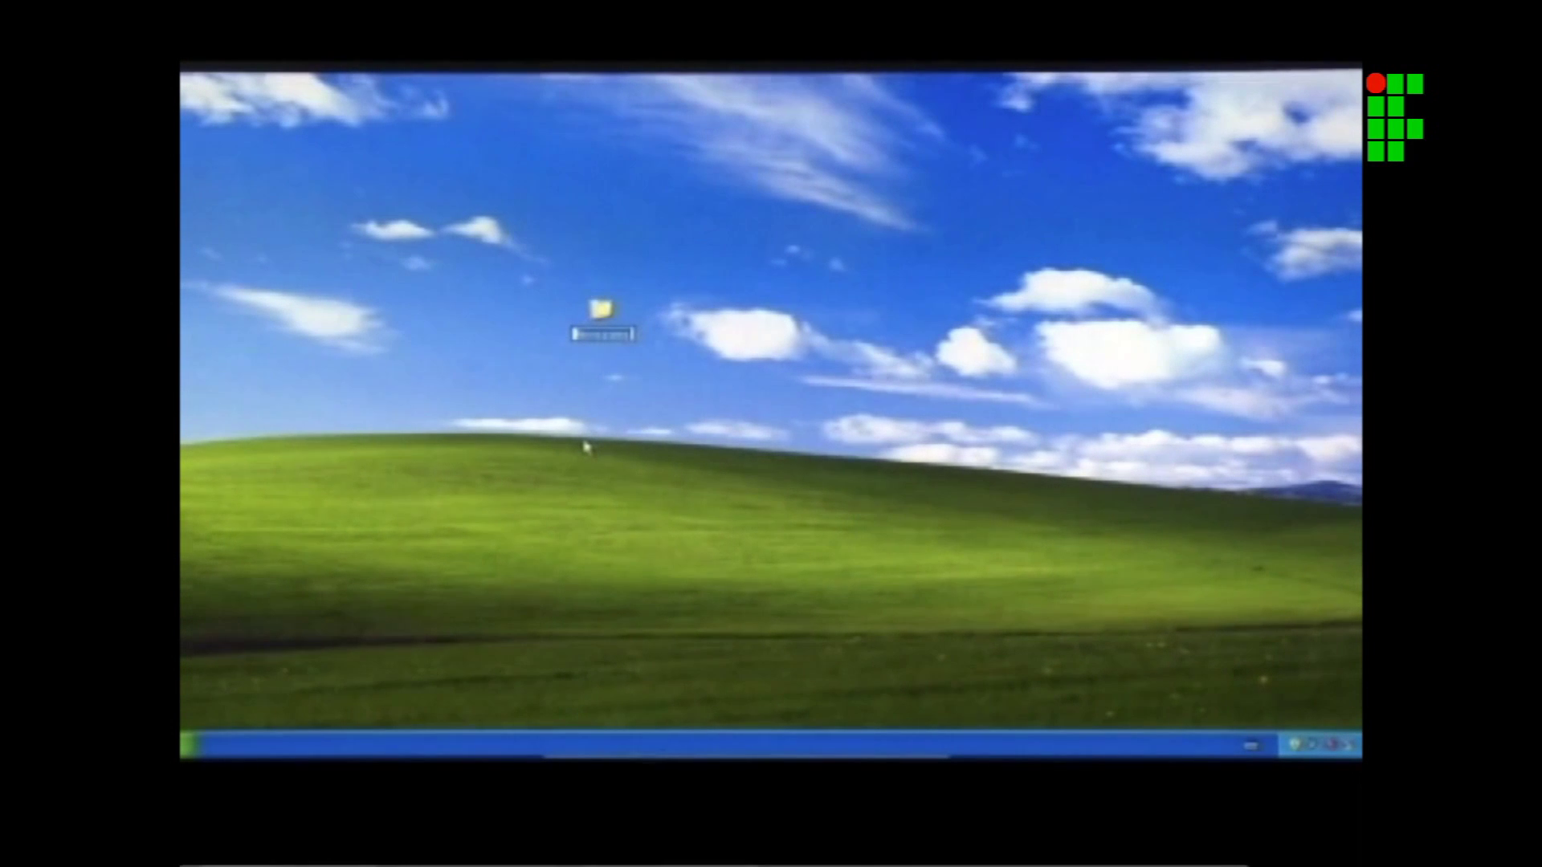
{"action": "type", "text": "aula"}
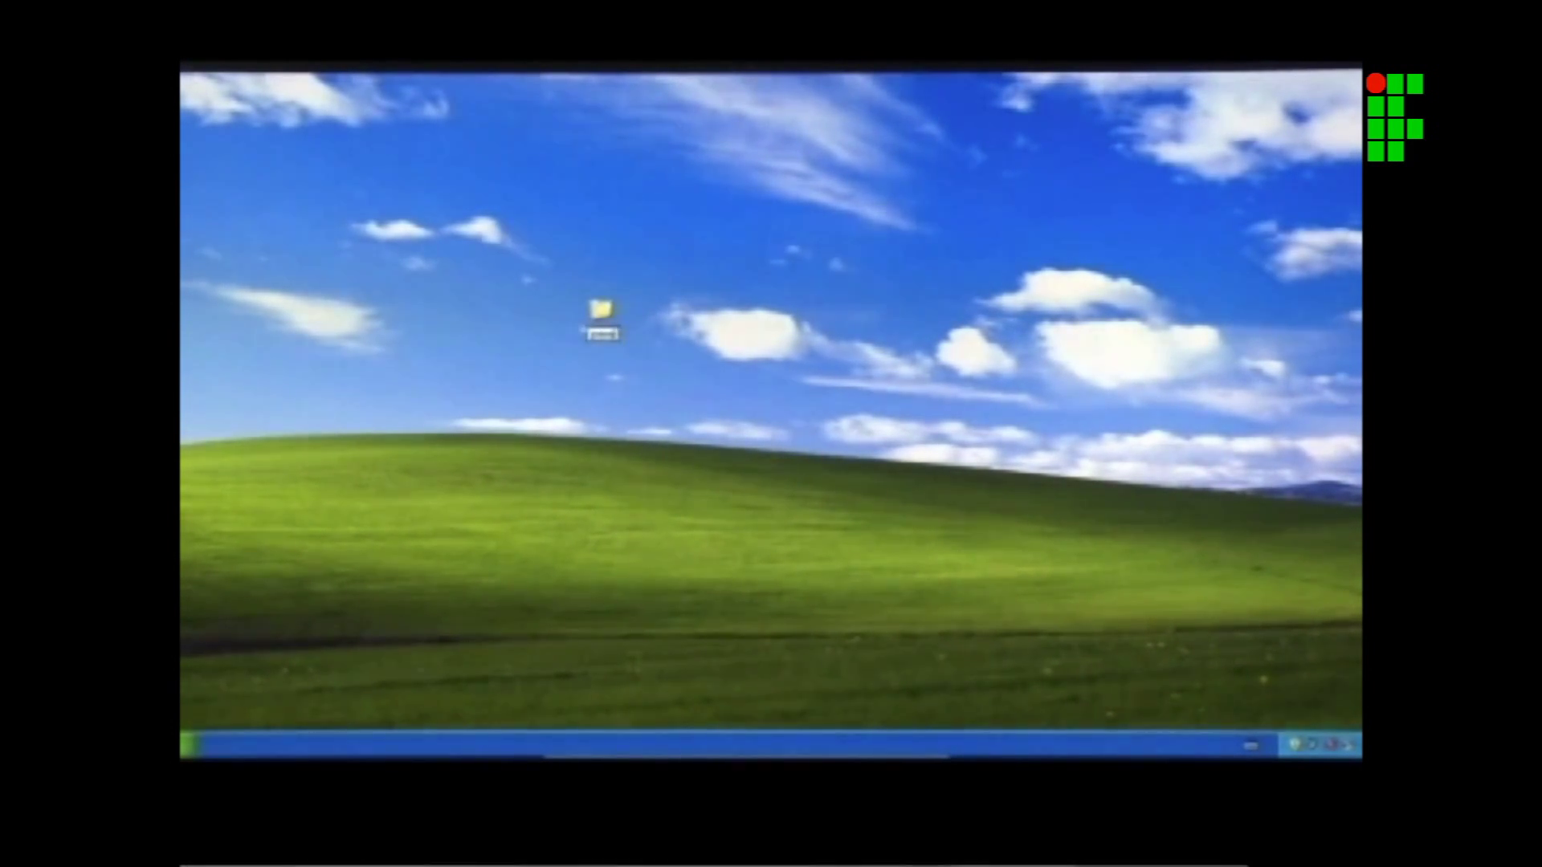
{"action": "type", "text": " 1"}
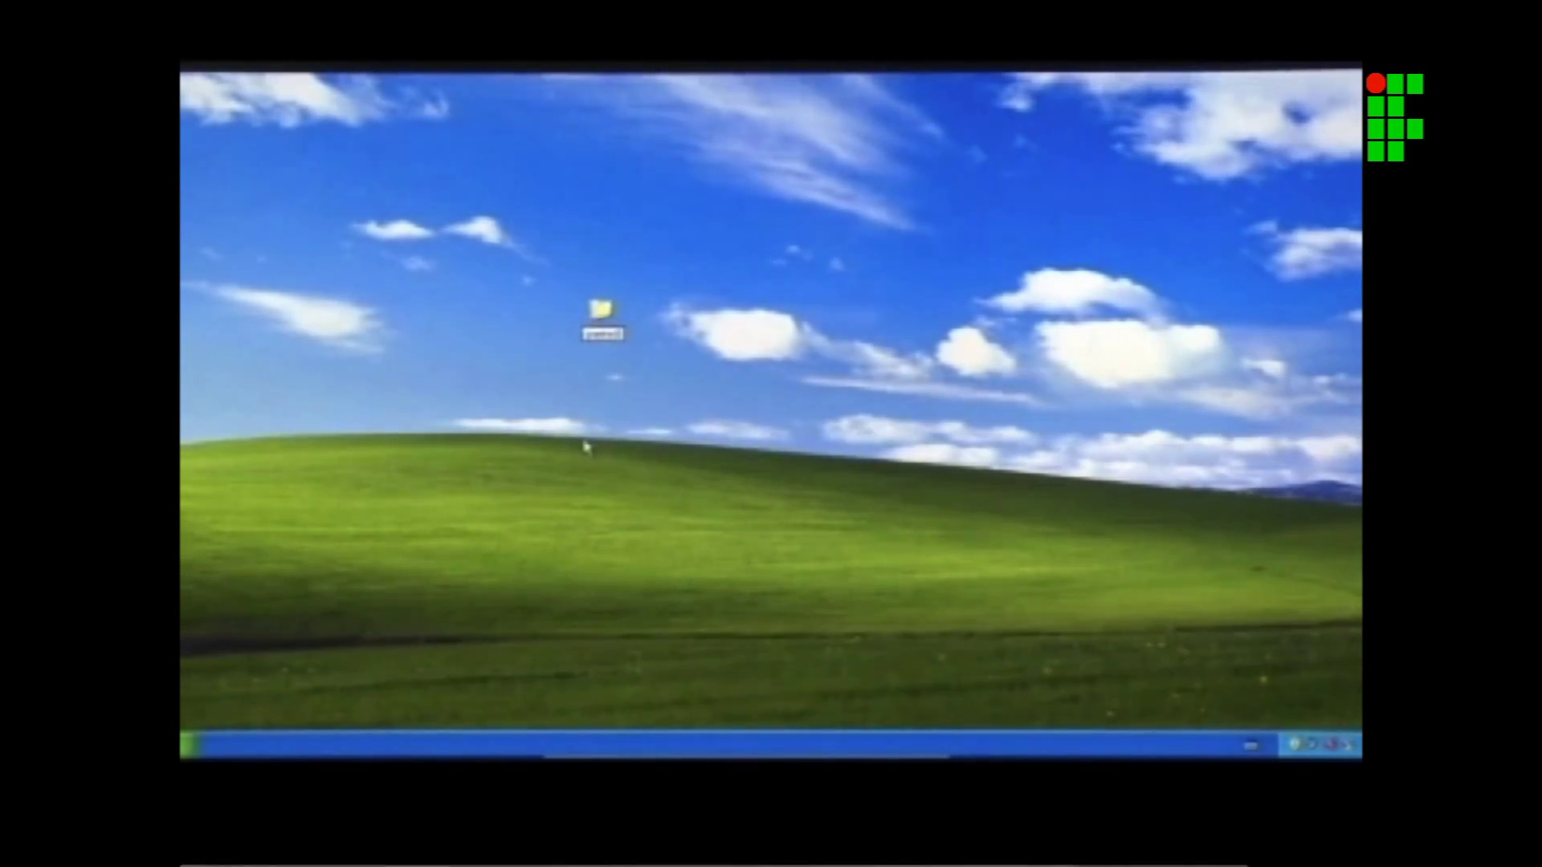
{"action": "key", "text": "Return"}
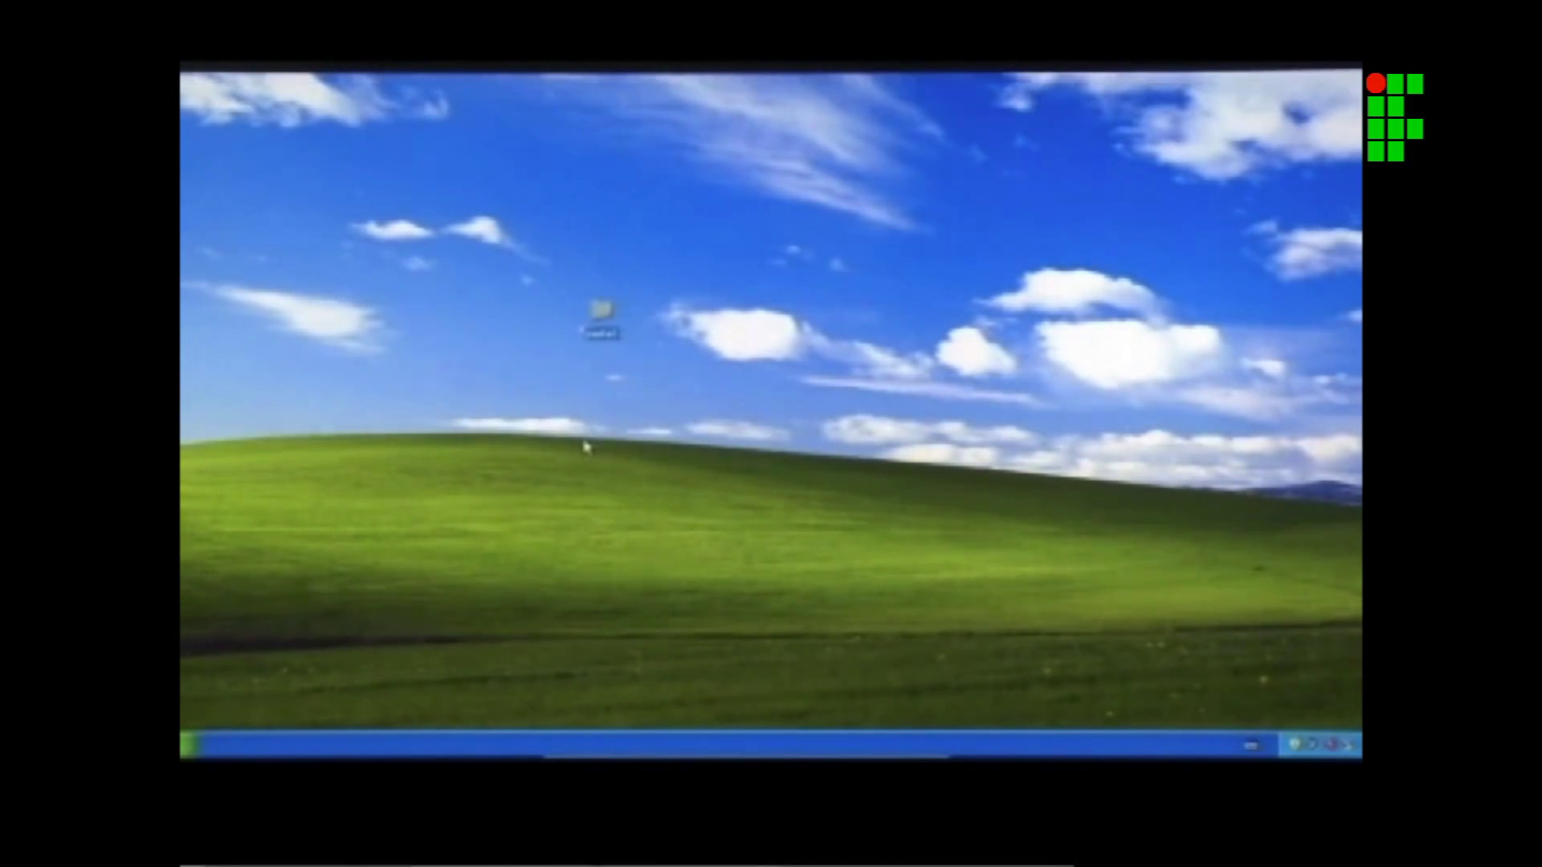
{"action": "left_click", "coordinate": [588, 444]}
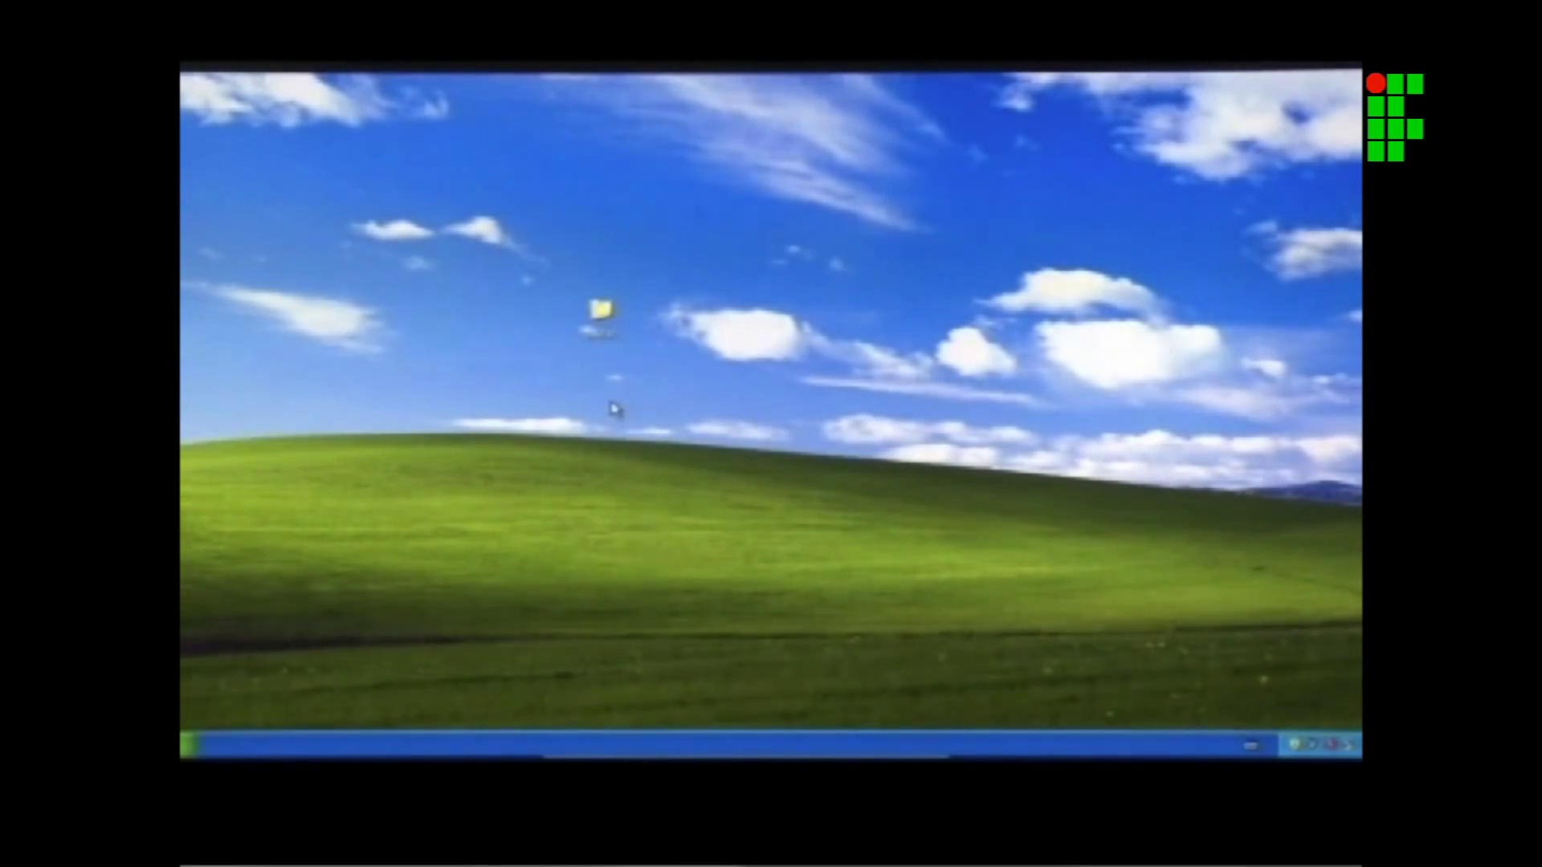
Open the pasta1 folder, move its window clear of the desktop icons, and close it.
{"action": "double_click", "coordinate": [602, 312]}
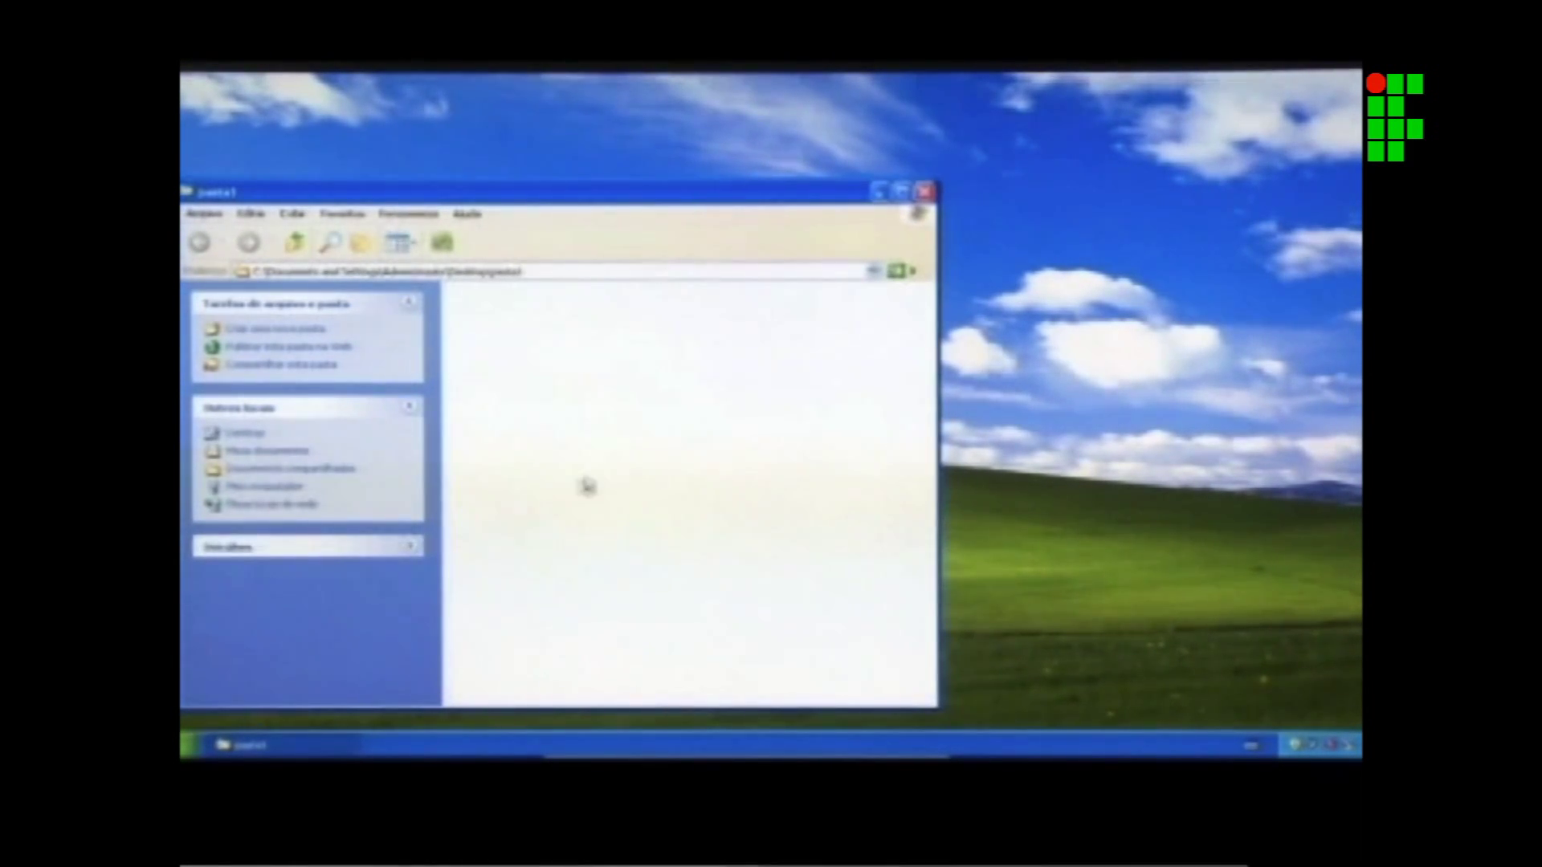
{"action": "left_click_drag", "start_coordinate": [579, 202], "coordinate": [799, 182]}
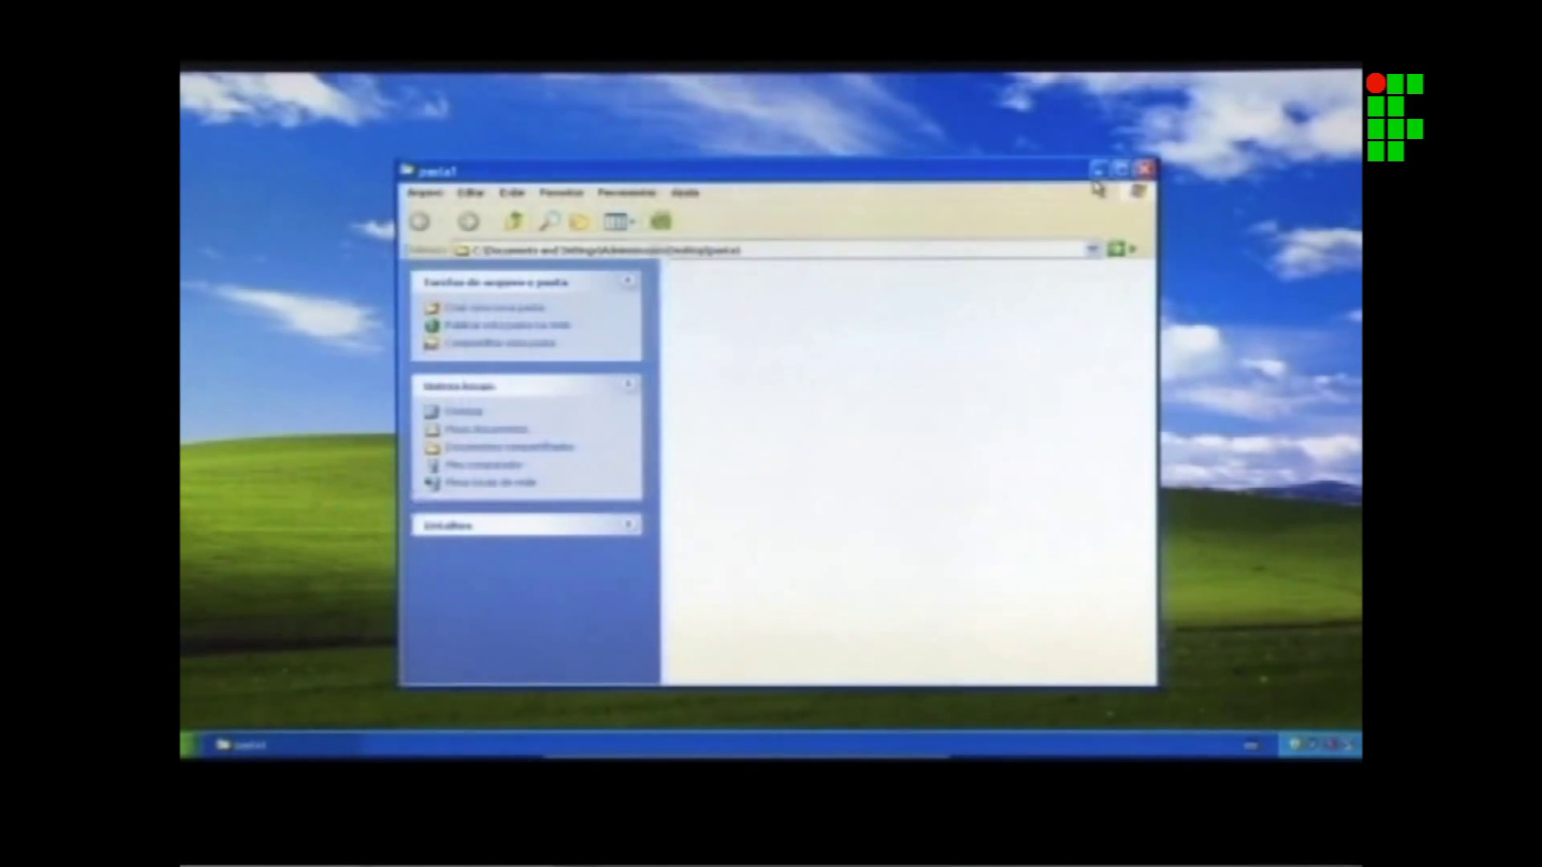
{"action": "left_click", "coordinate": [1145, 168]}
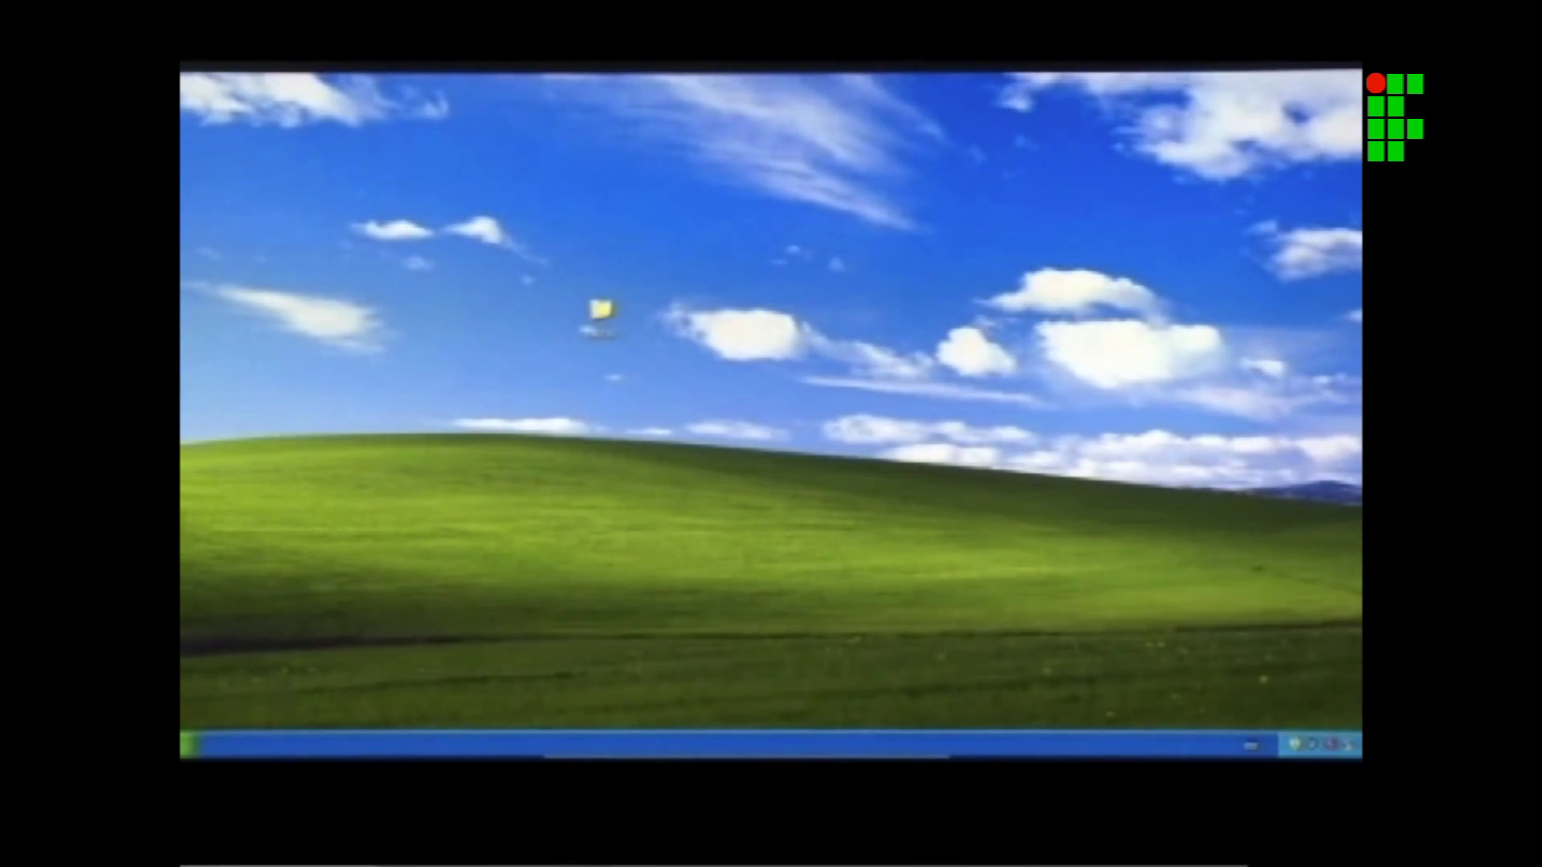
Copy the texto file from the desktop and paste it into the pasta1 folder.
{"action": "right_click", "coordinate": [180, 169]}
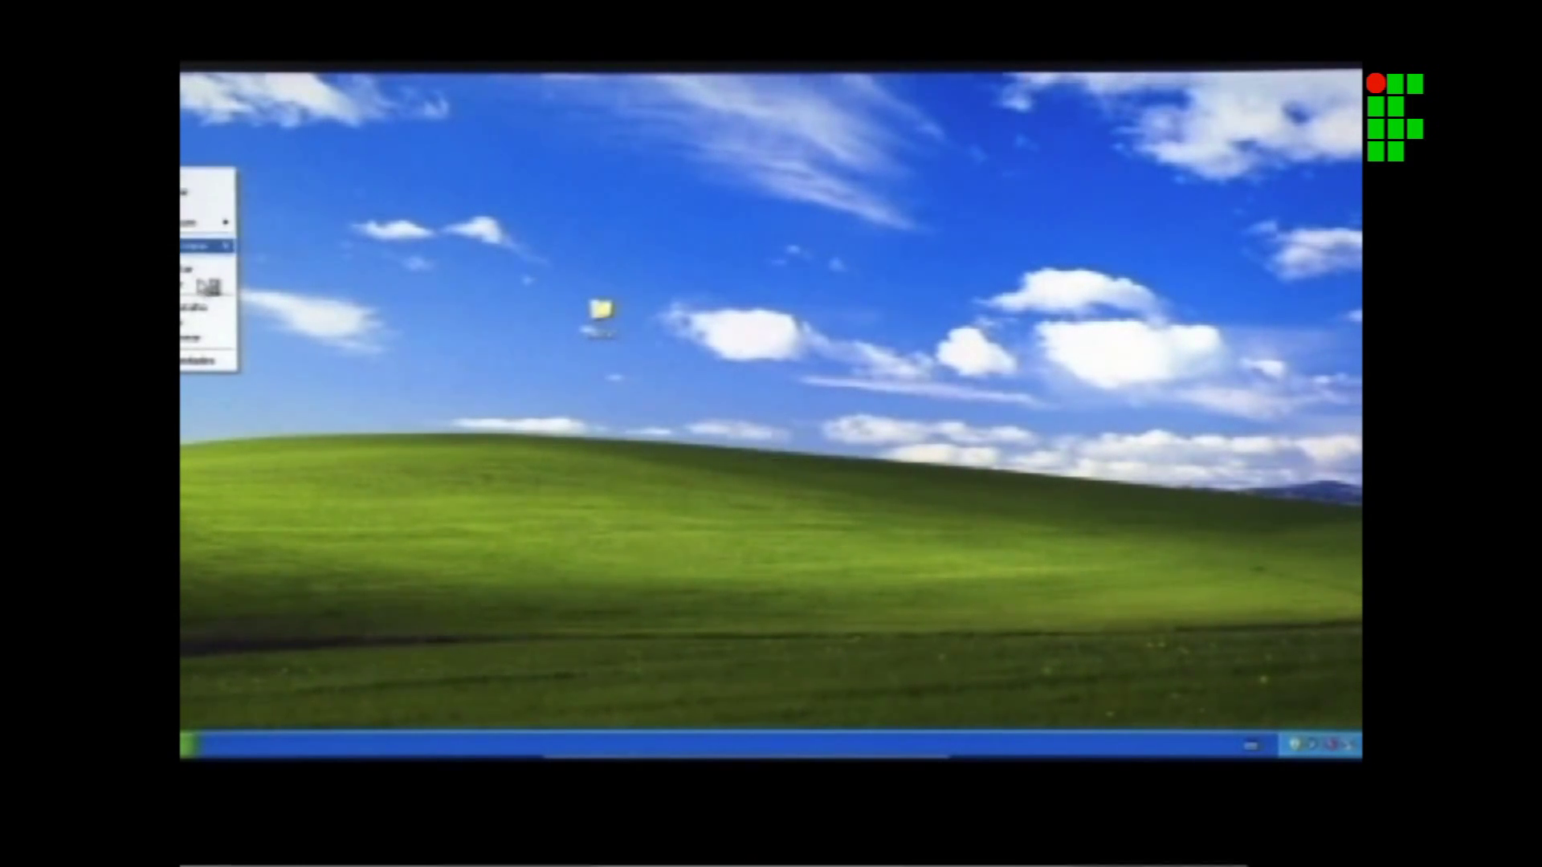
{"action": "left_click", "coordinate": [189, 287]}
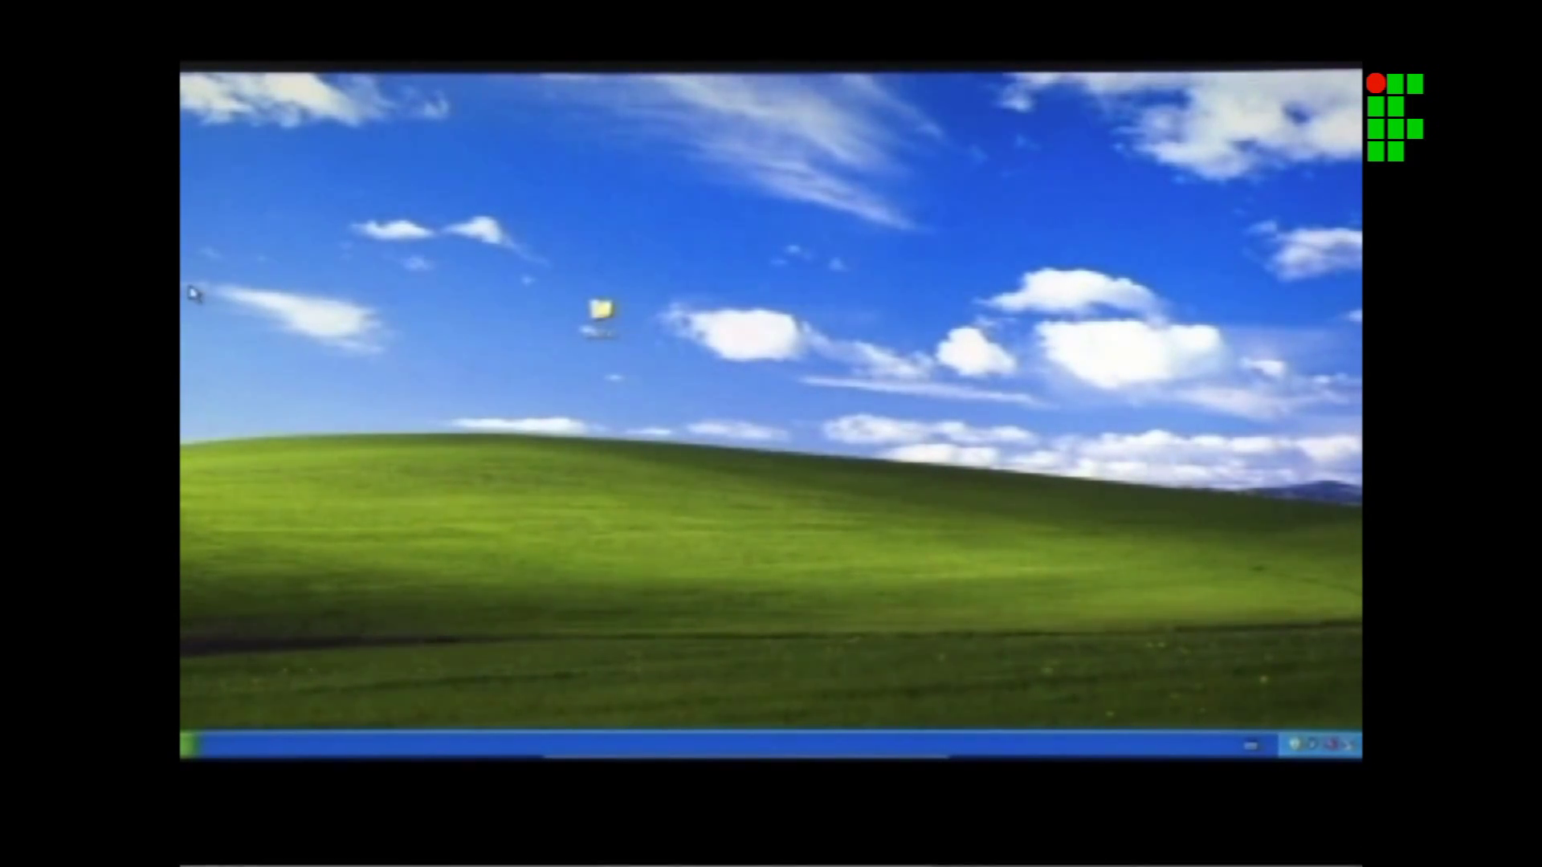
{"action": "left_click", "coordinate": [603, 312]}
{"action": "double_click", "coordinate": [603, 311]}
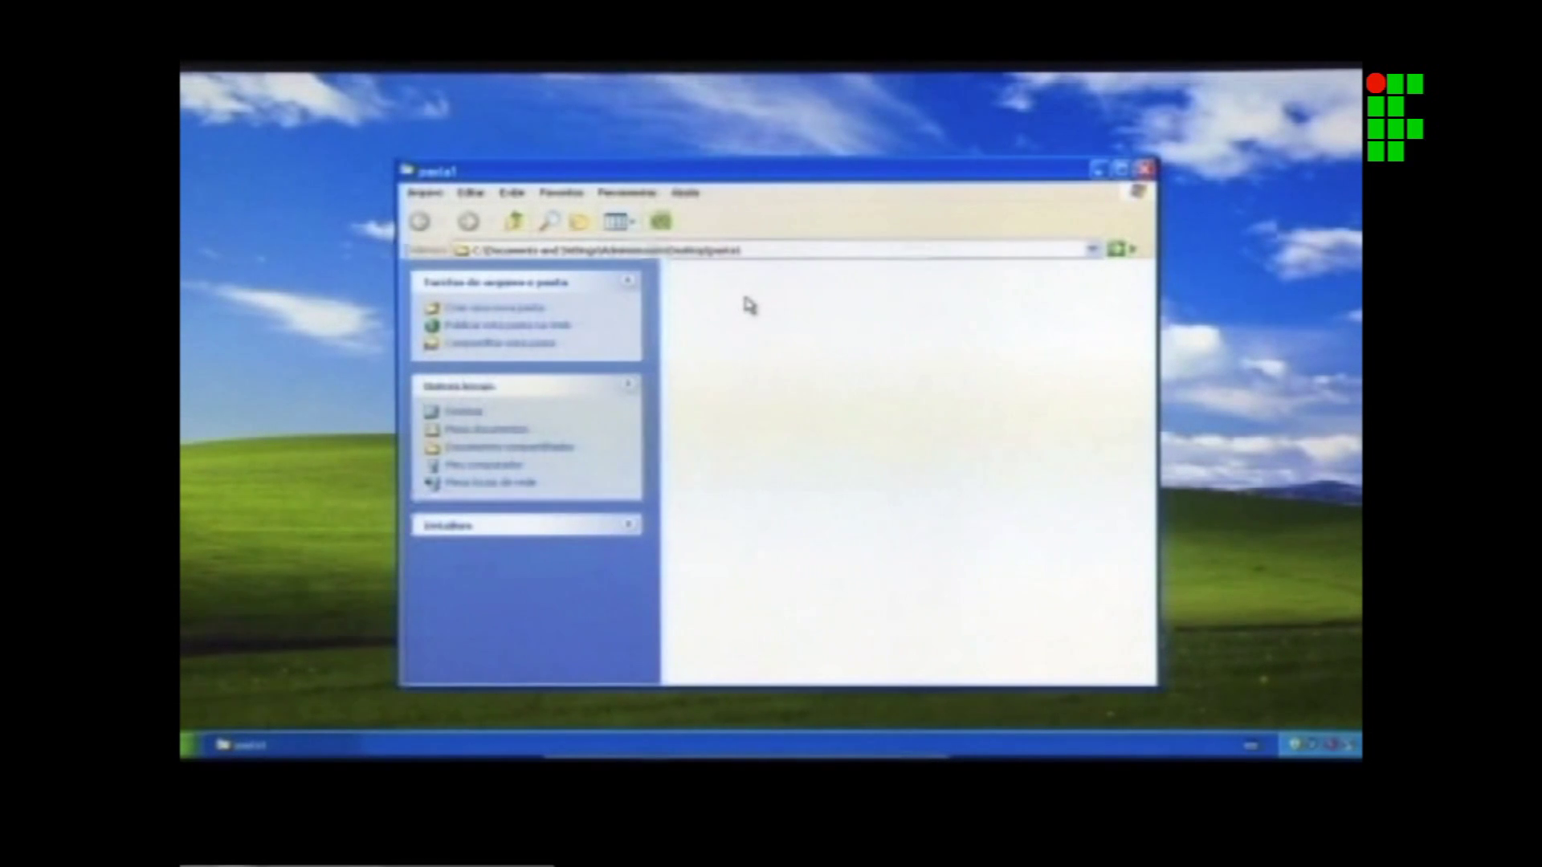
{"action": "right_click", "coordinate": [749, 305]}
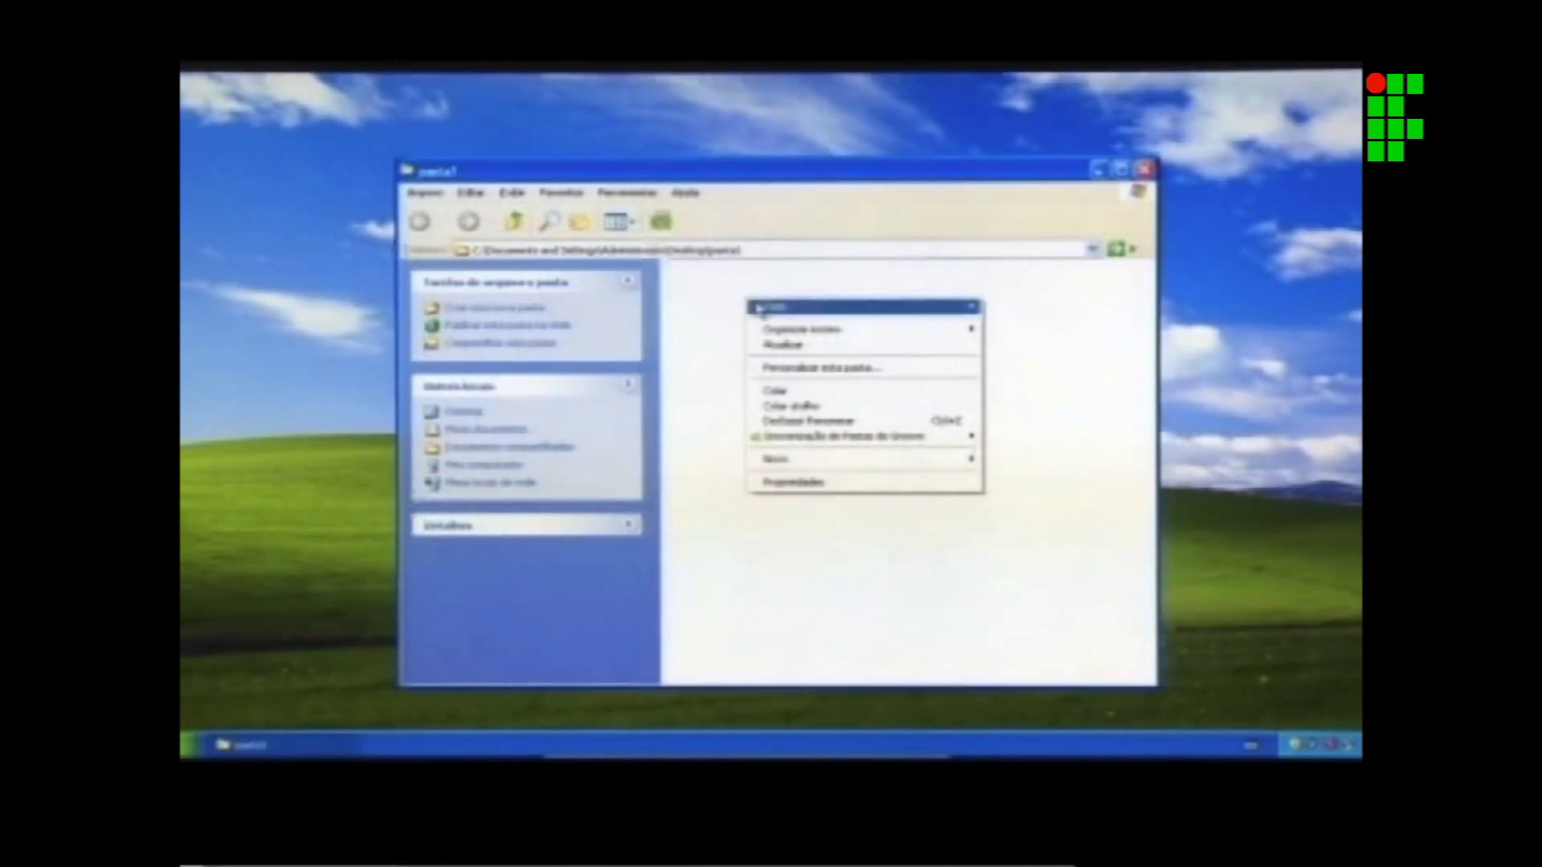
{"action": "mouse_move", "coordinate": [763, 315]}
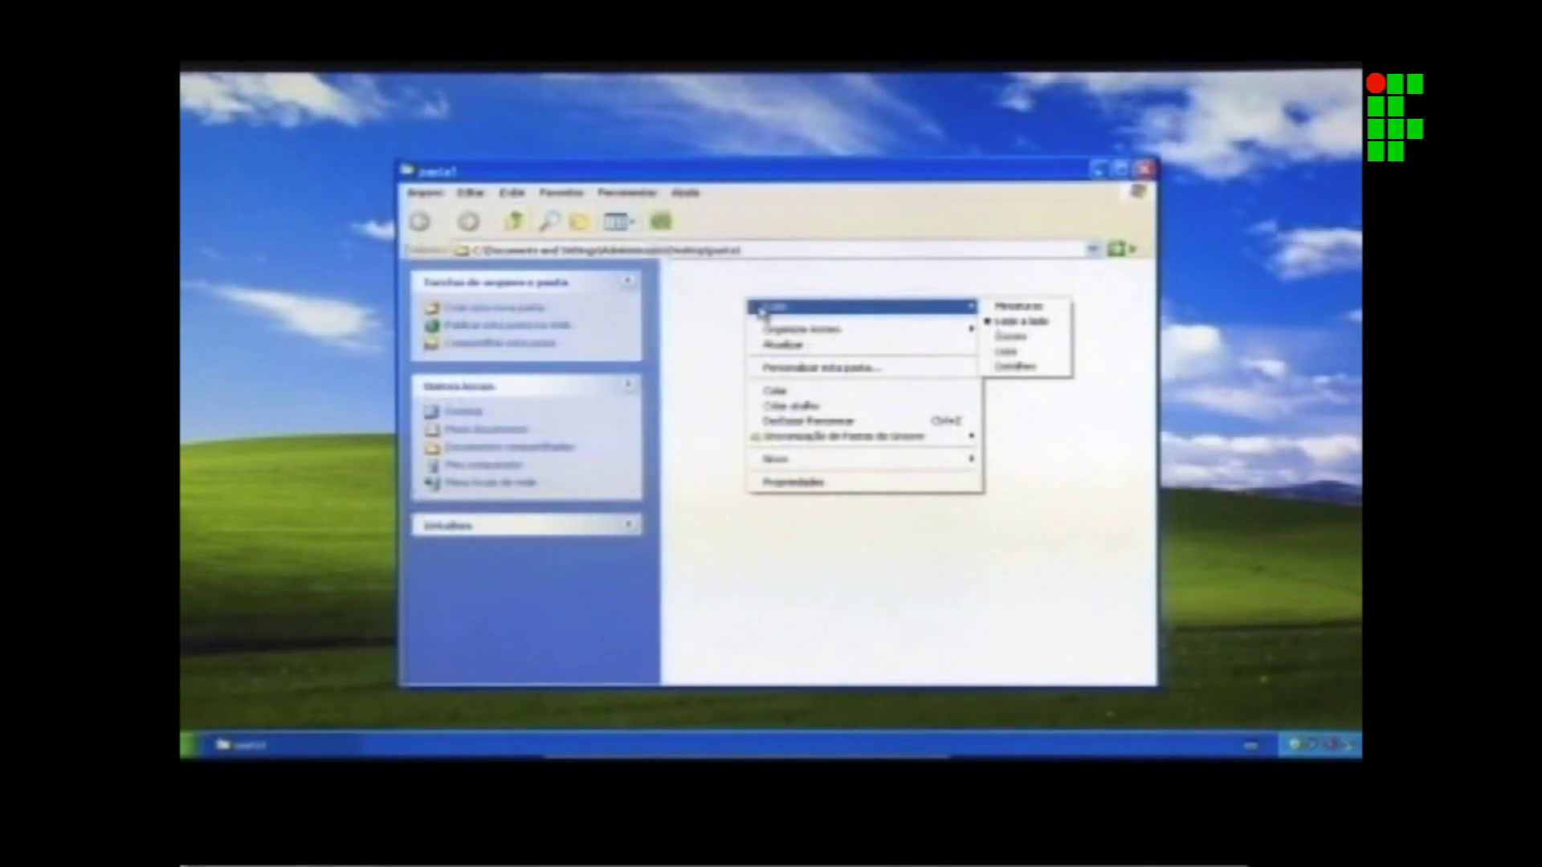
{"action": "left_click", "coordinate": [868, 391]}
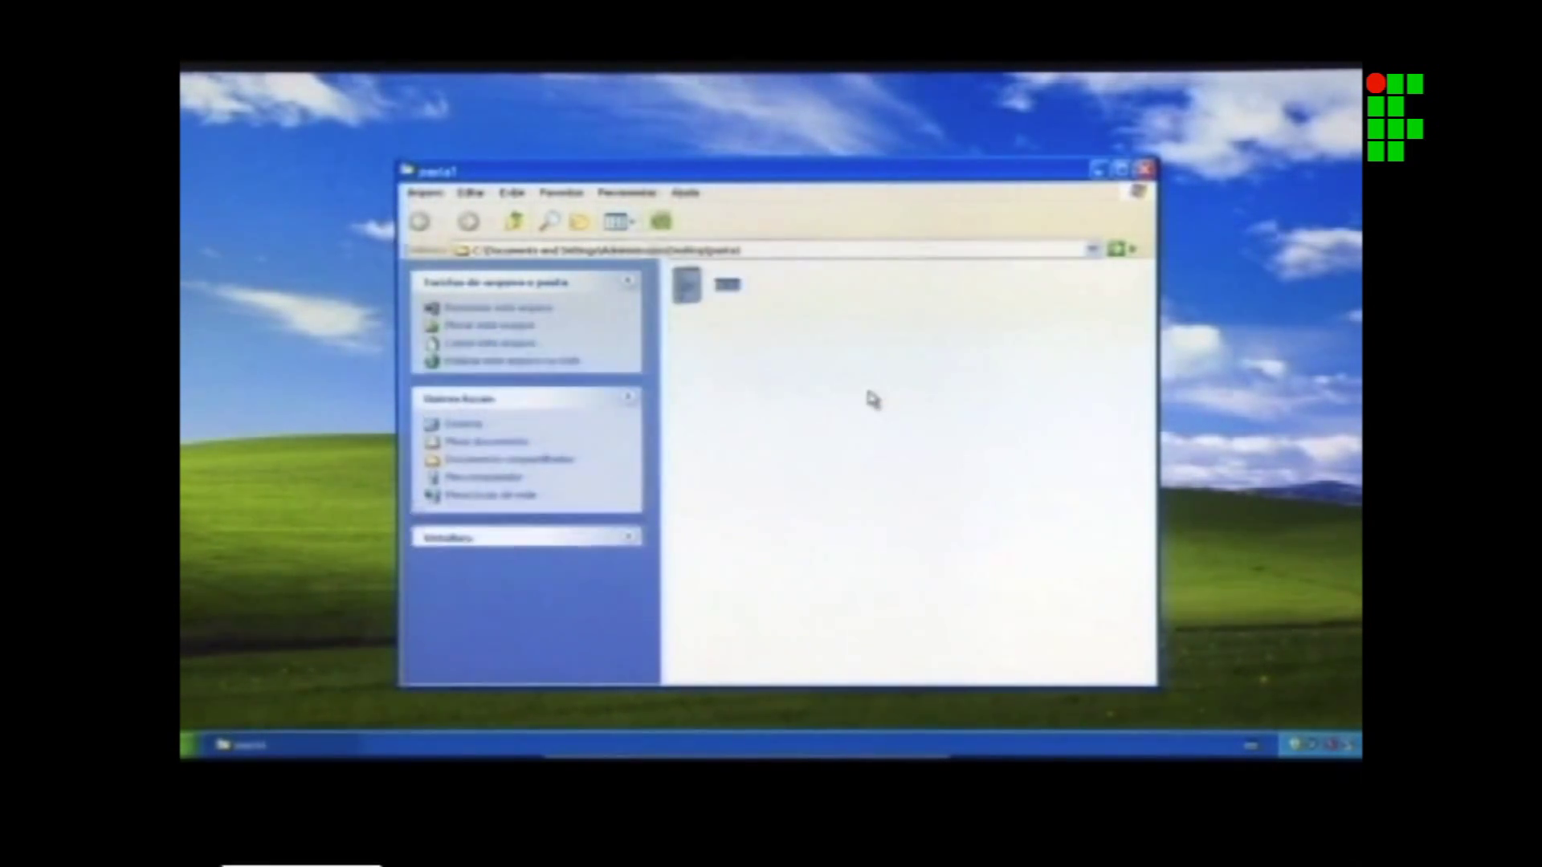
{"action": "left_click", "coordinate": [836, 423]}
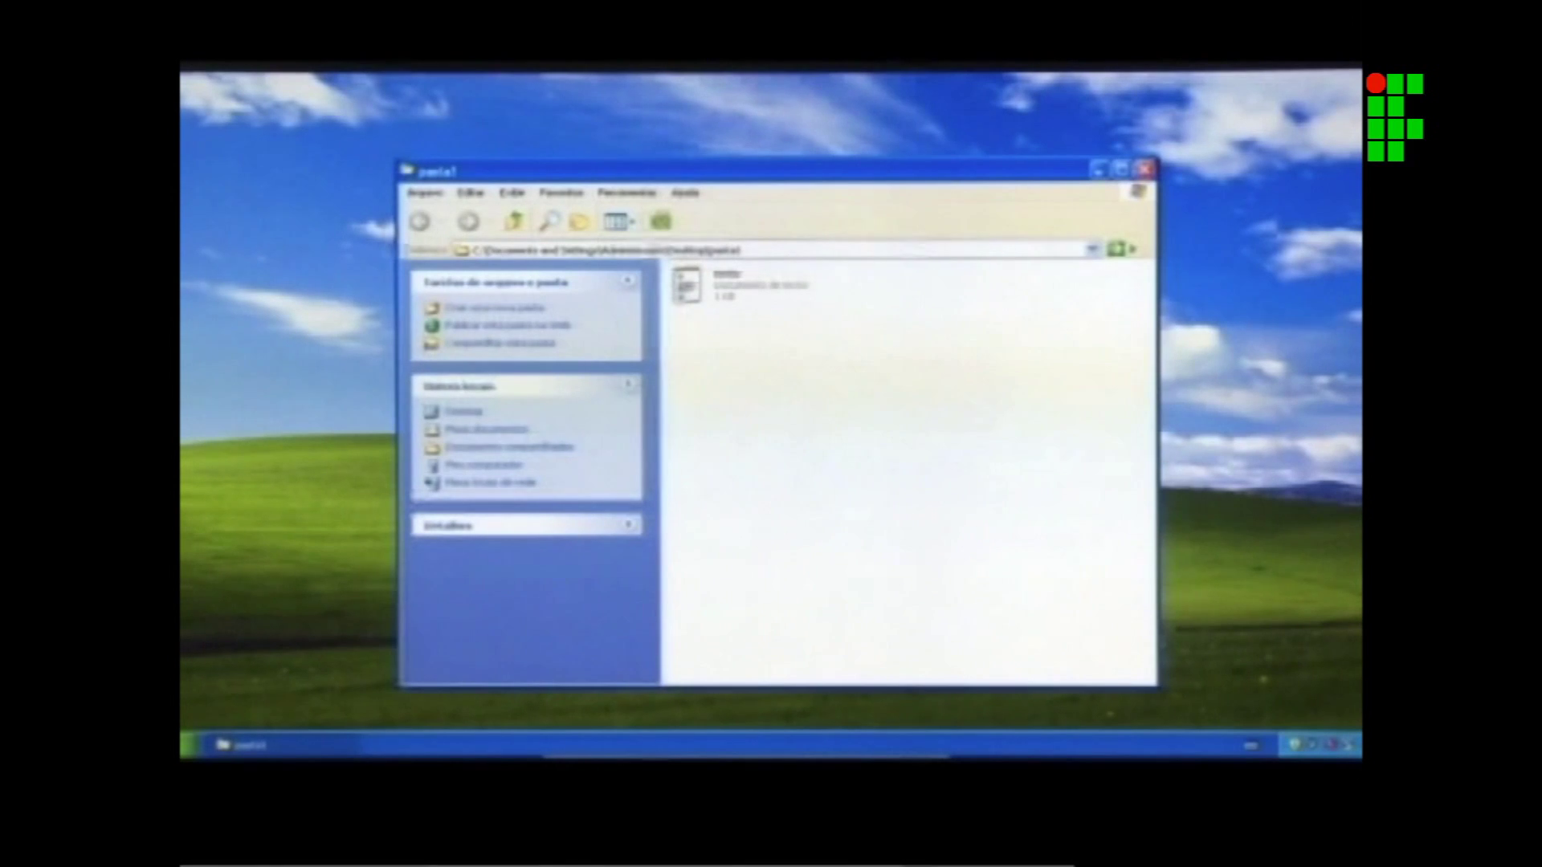
Select the pasted copy in pasta1 and the original texto file on the desktop in turn to compare them.
{"action": "left_click", "coordinate": [697, 289]}
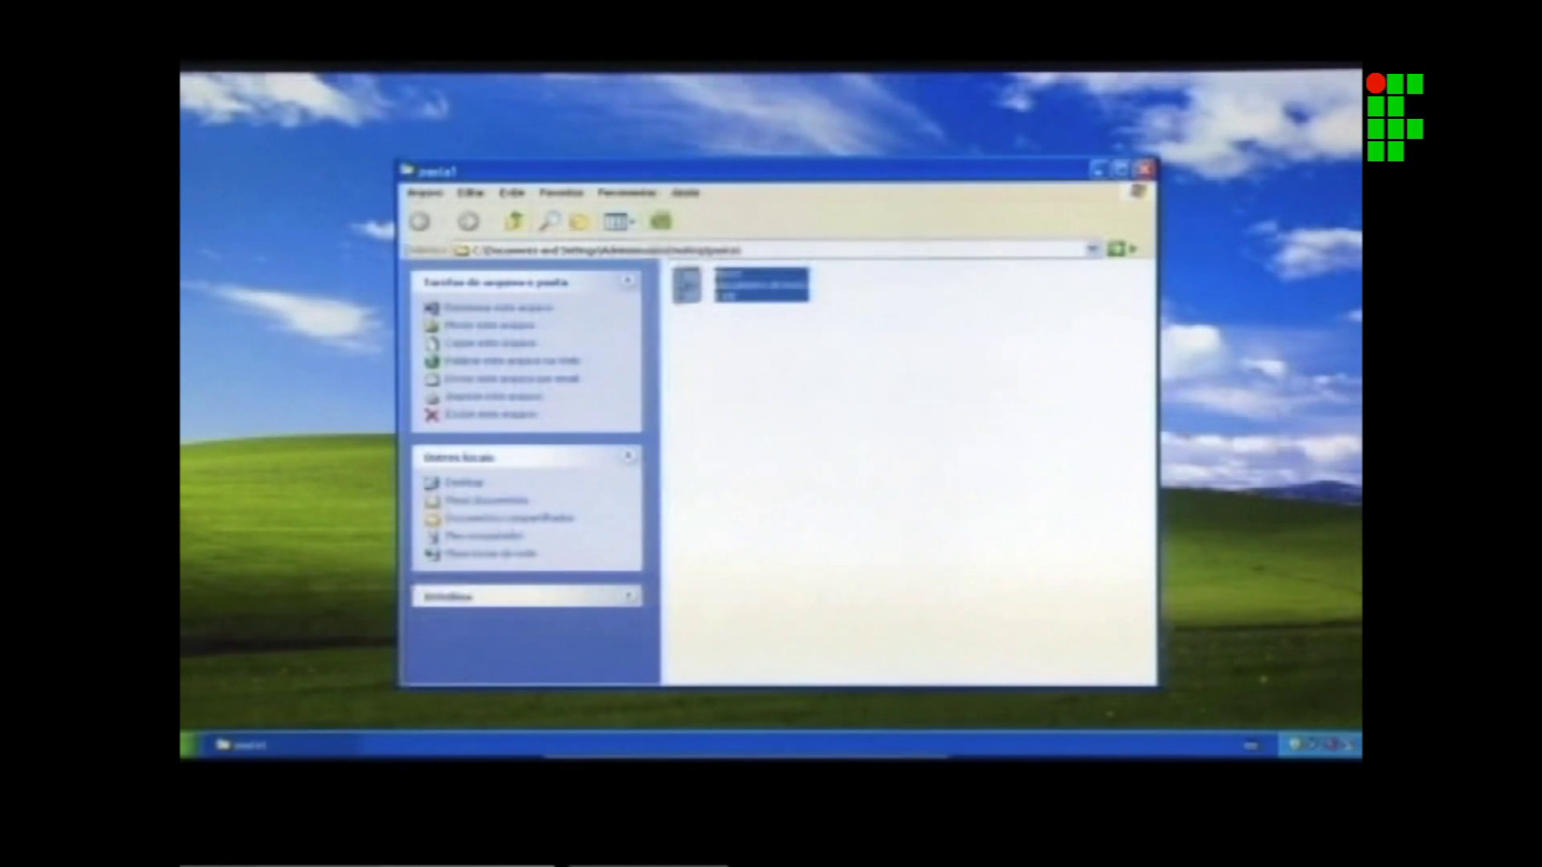
{"action": "left_click", "coordinate": [189, 285]}
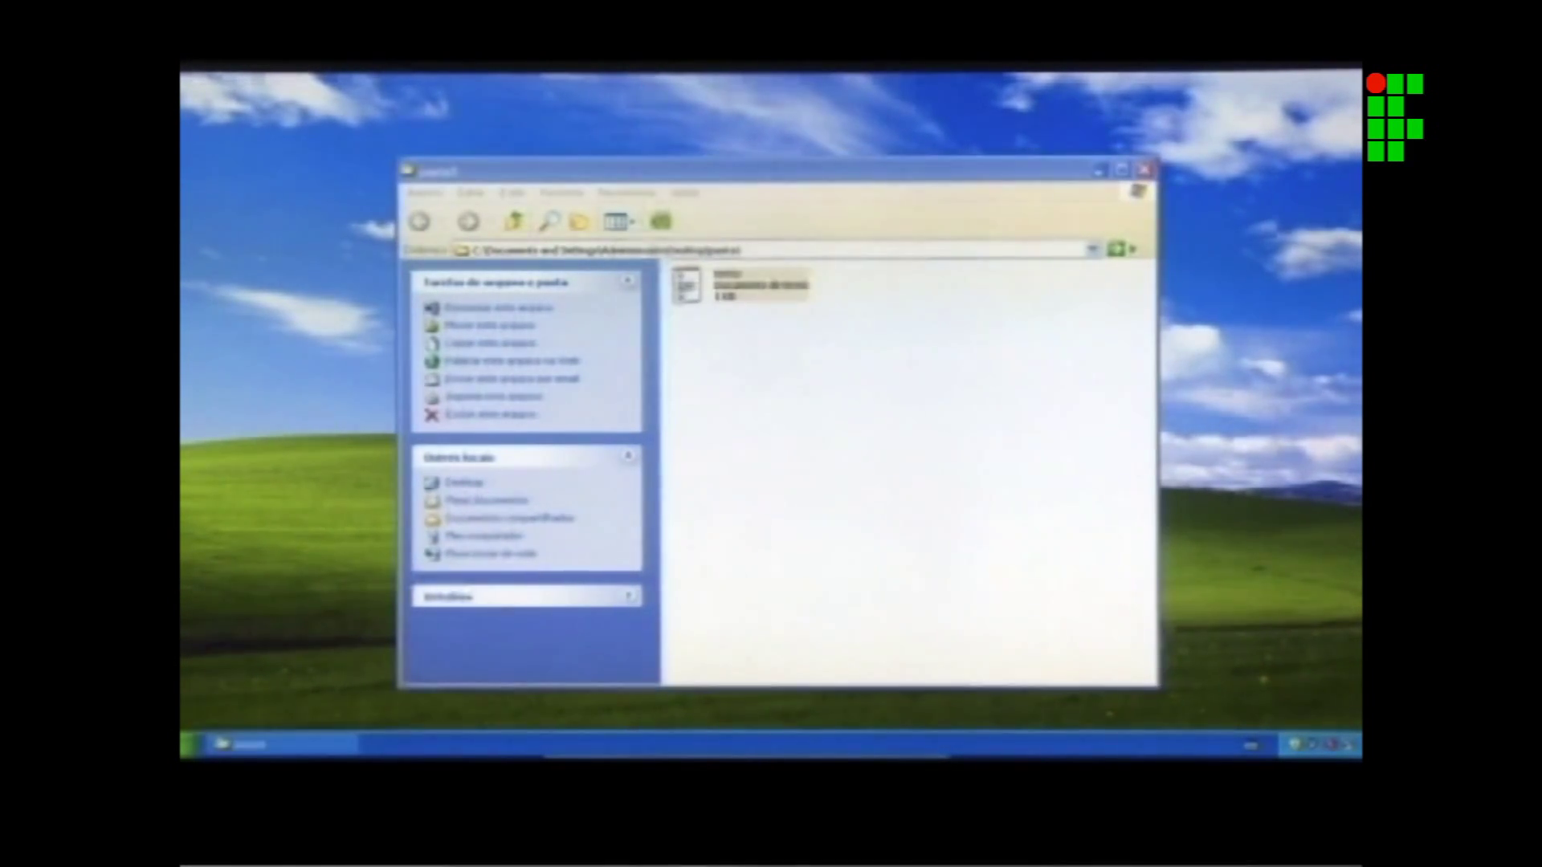
{"action": "left_click", "coordinate": [741, 297]}
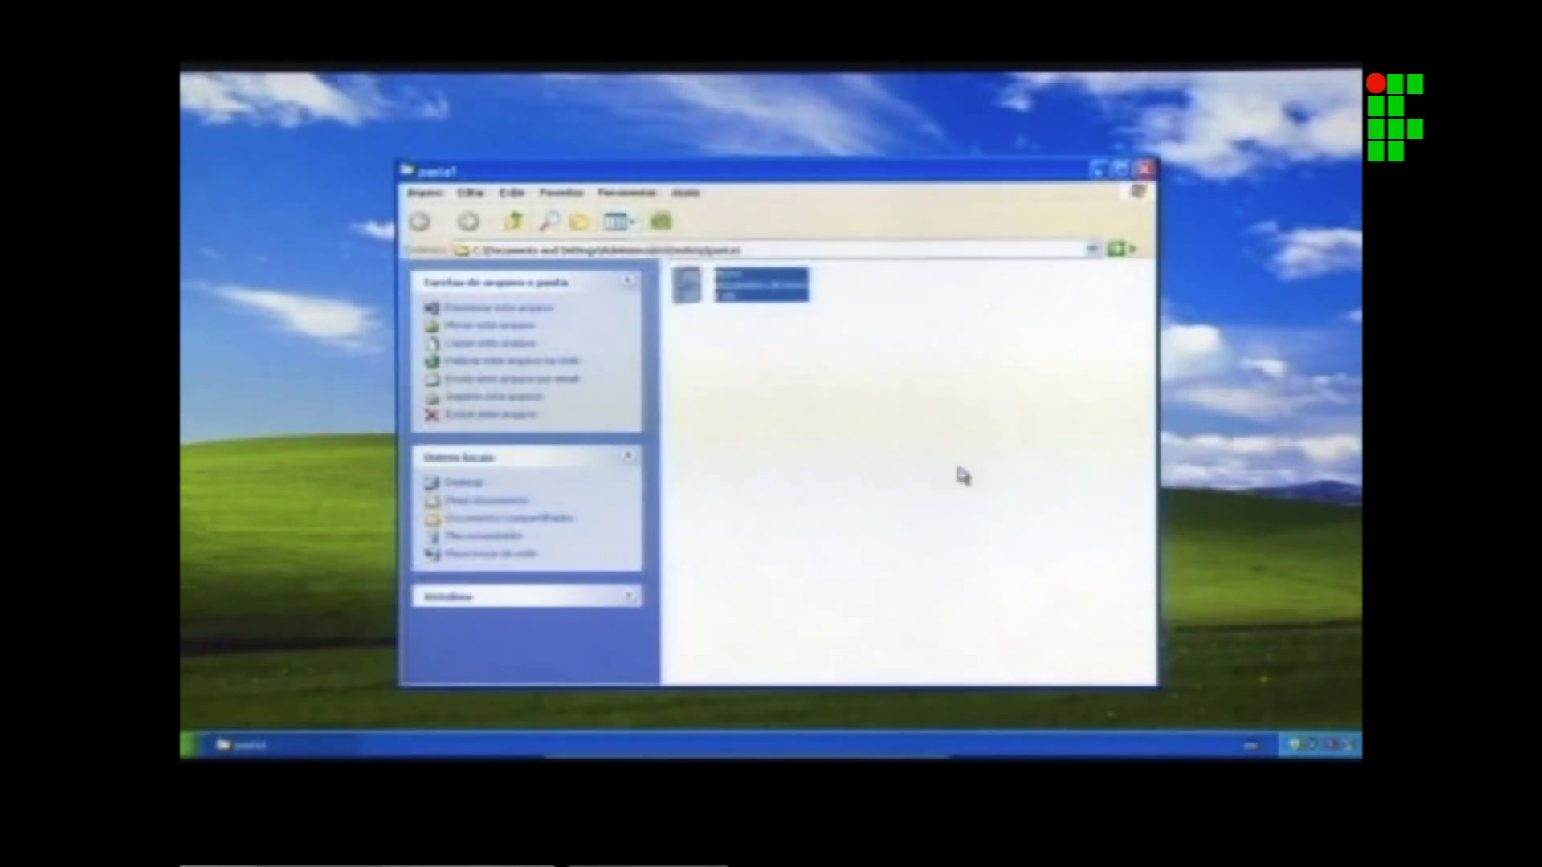
Close pasta1, cut the texto file from the desktop, and paste it into the pasta1 folder, replacing the existing copy.
{"action": "left_click", "coordinate": [1144, 169]}
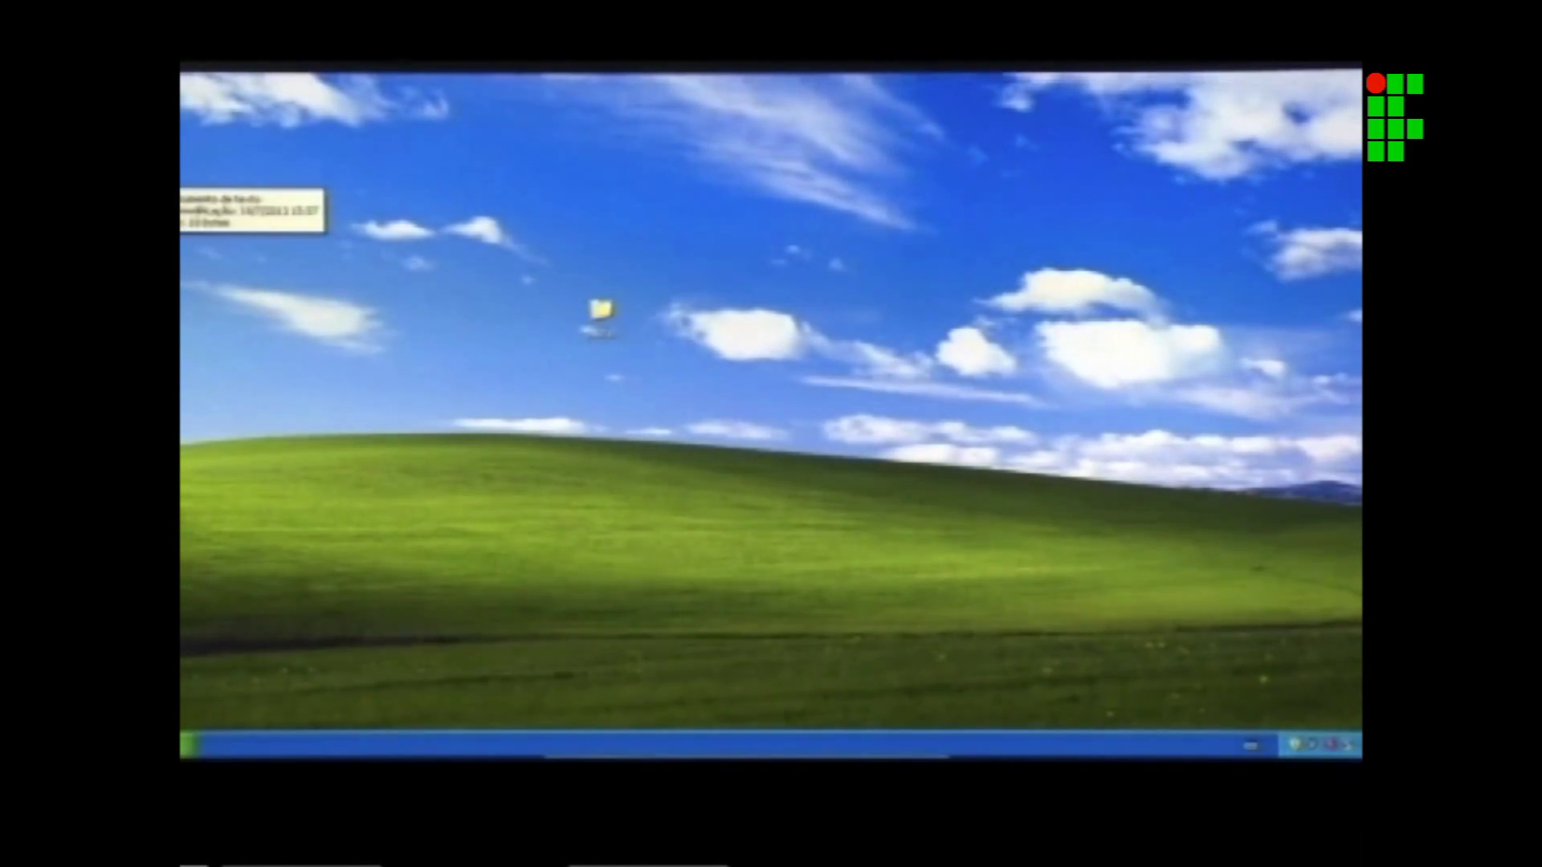
{"action": "right_click", "coordinate": [180, 171]}
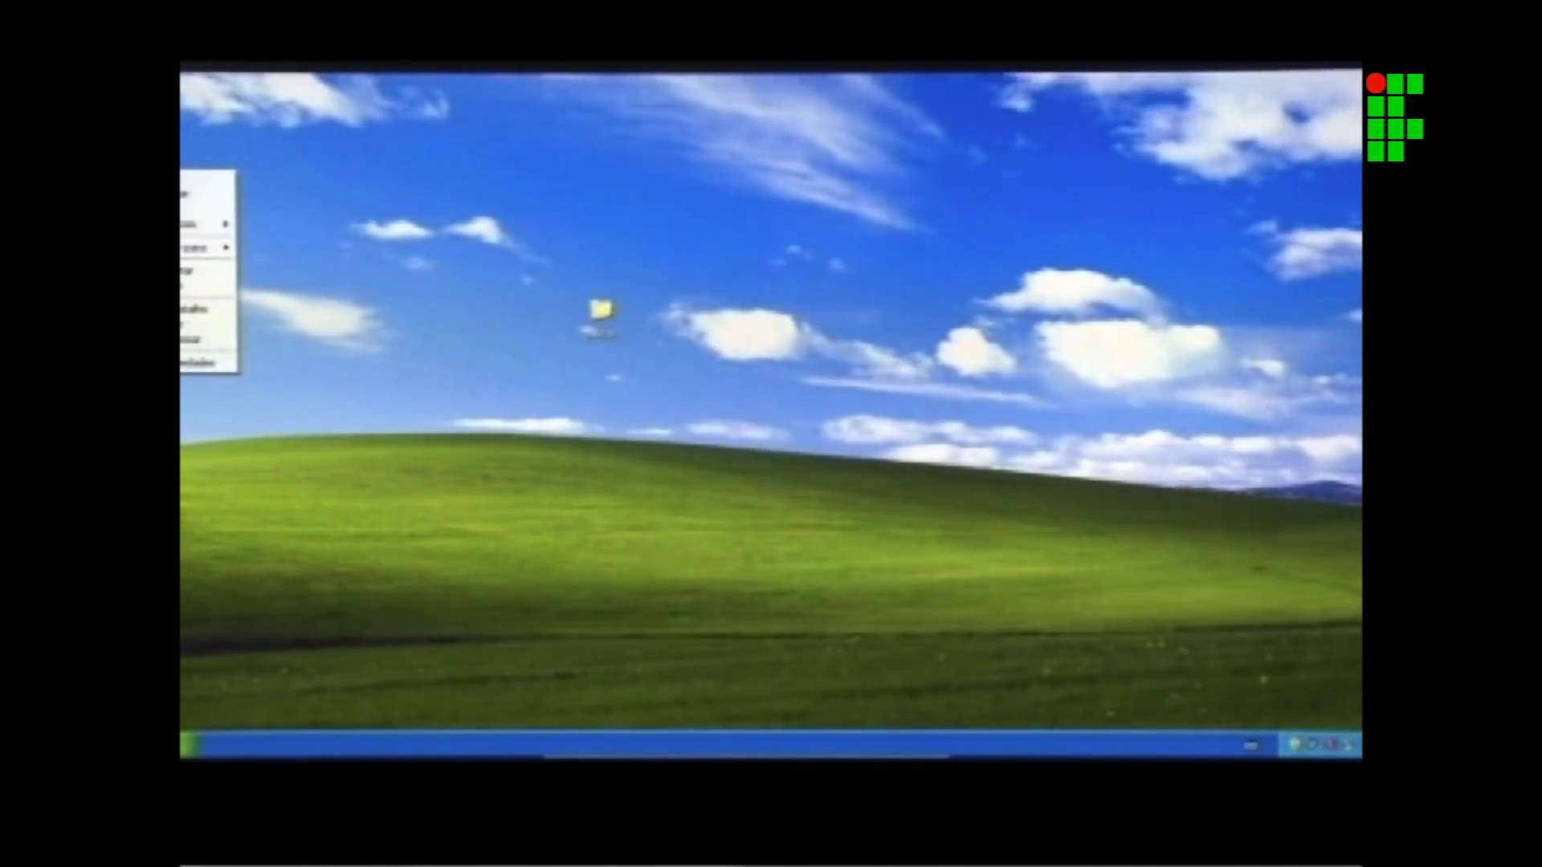
{"action": "left_click", "coordinate": [208, 273]}
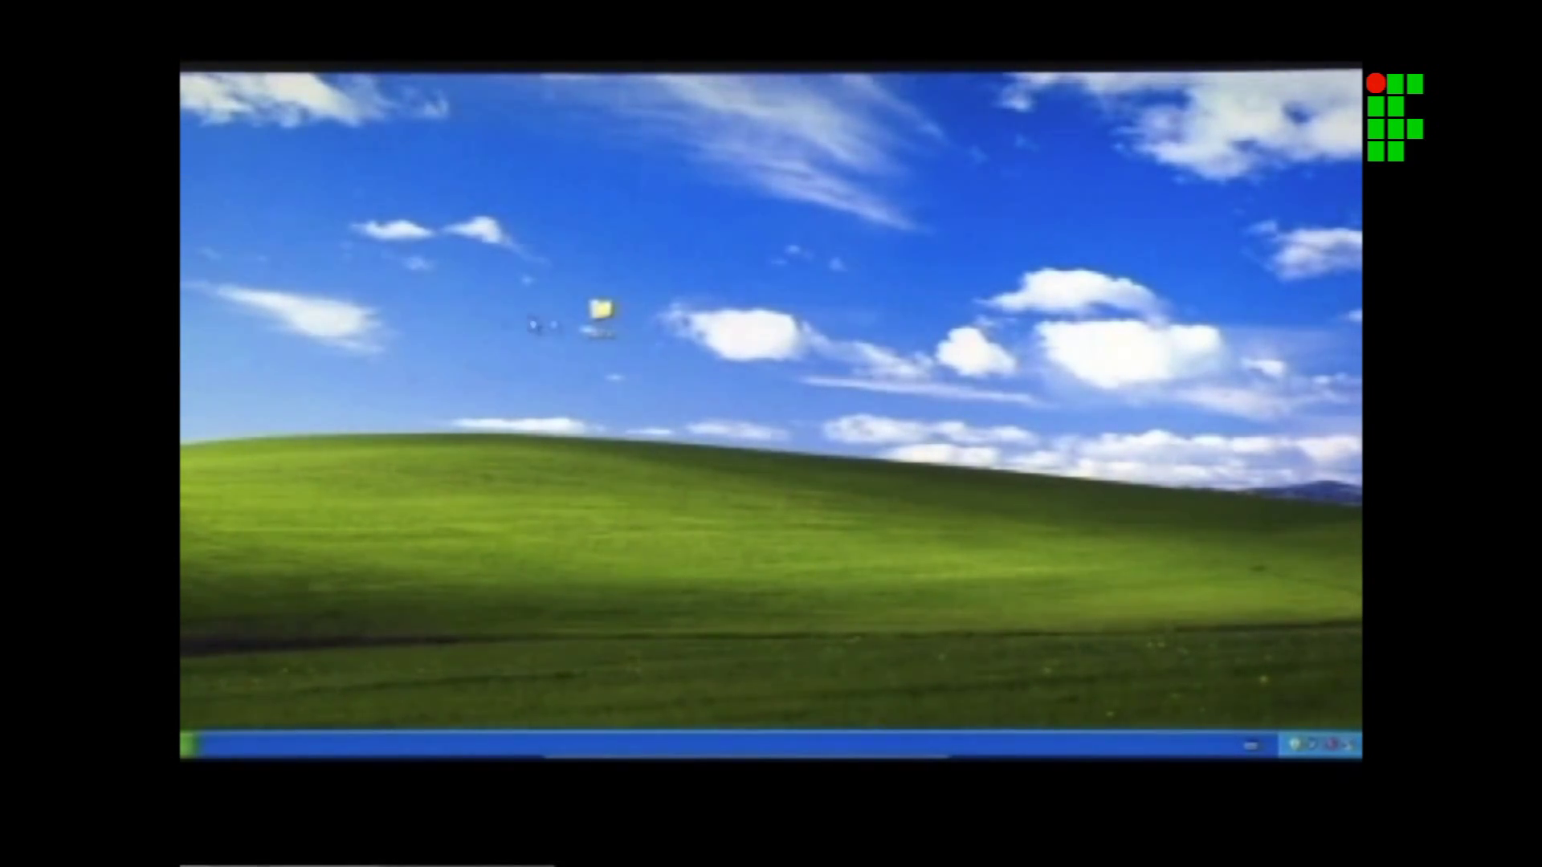
{"action": "double_click", "coordinate": [602, 310]}
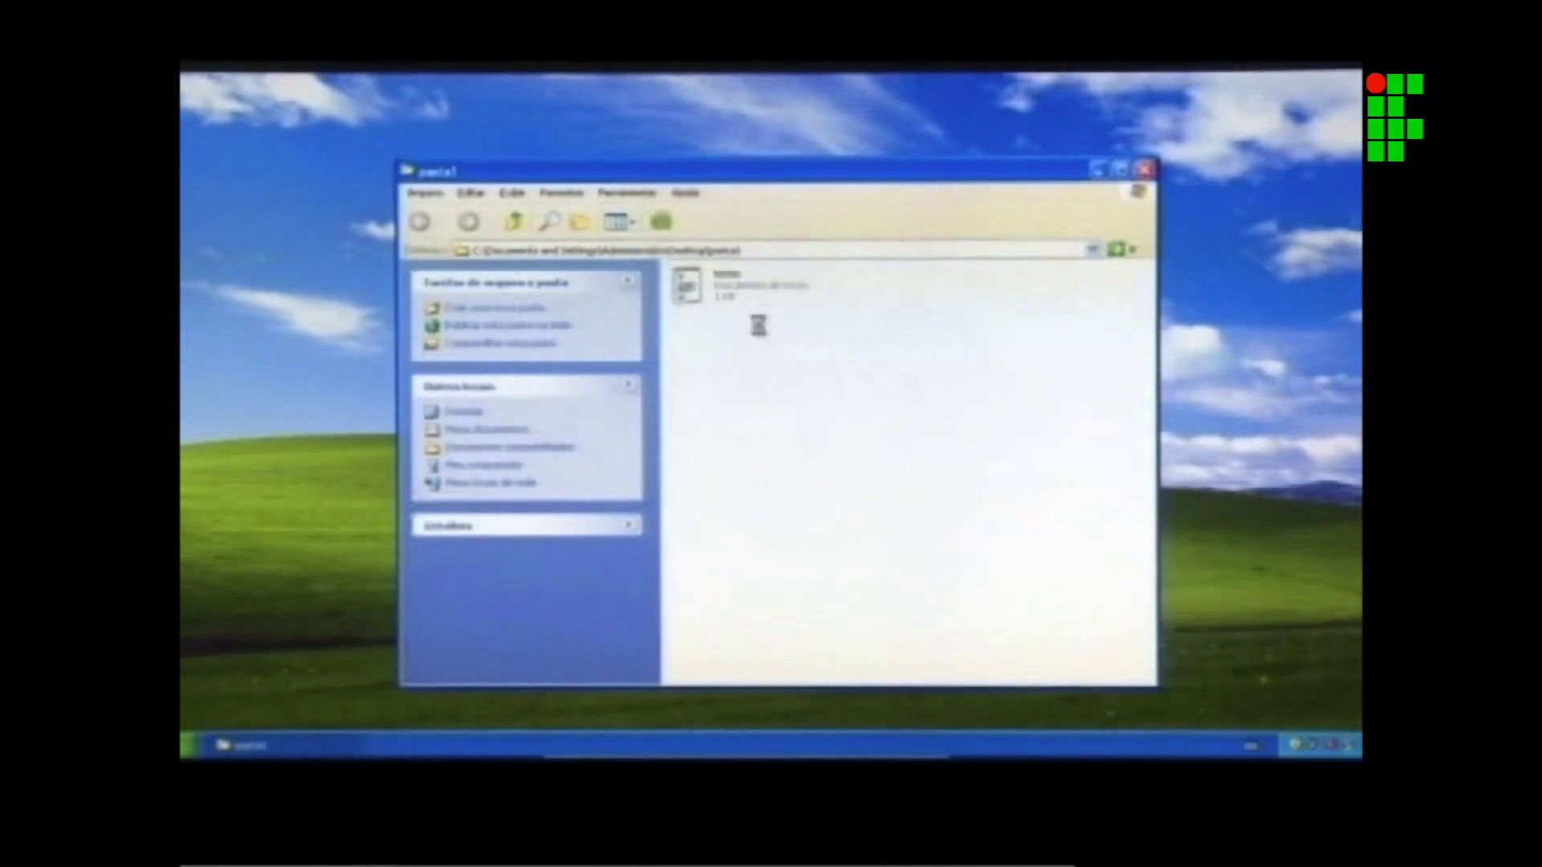
{"action": "right_click", "coordinate": [759, 325]}
{"action": "left_click", "coordinate": [813, 419]}
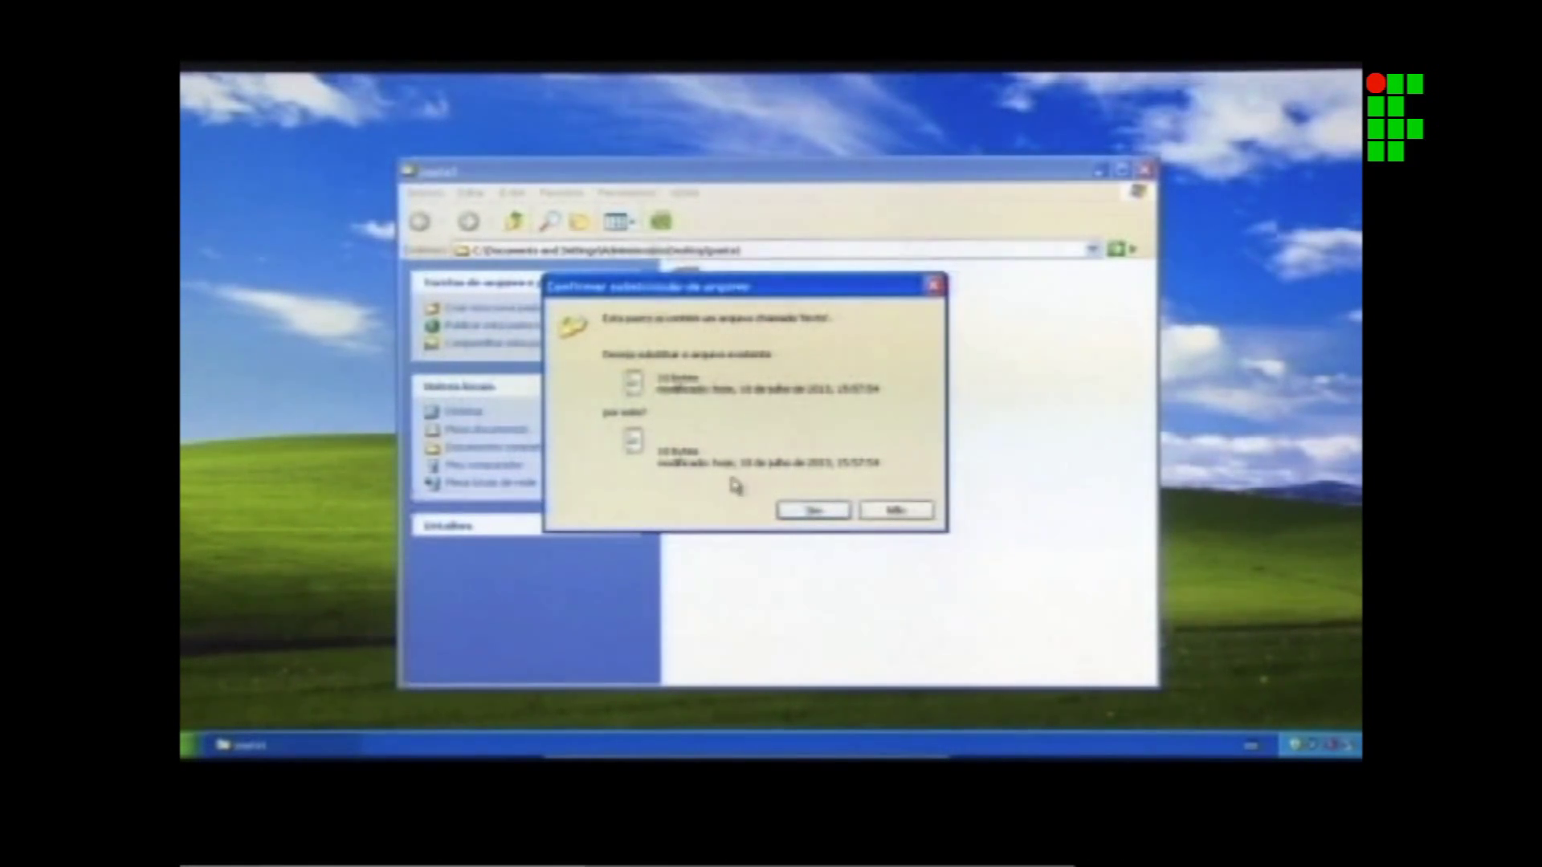
{"action": "left_click", "coordinate": [814, 512]}
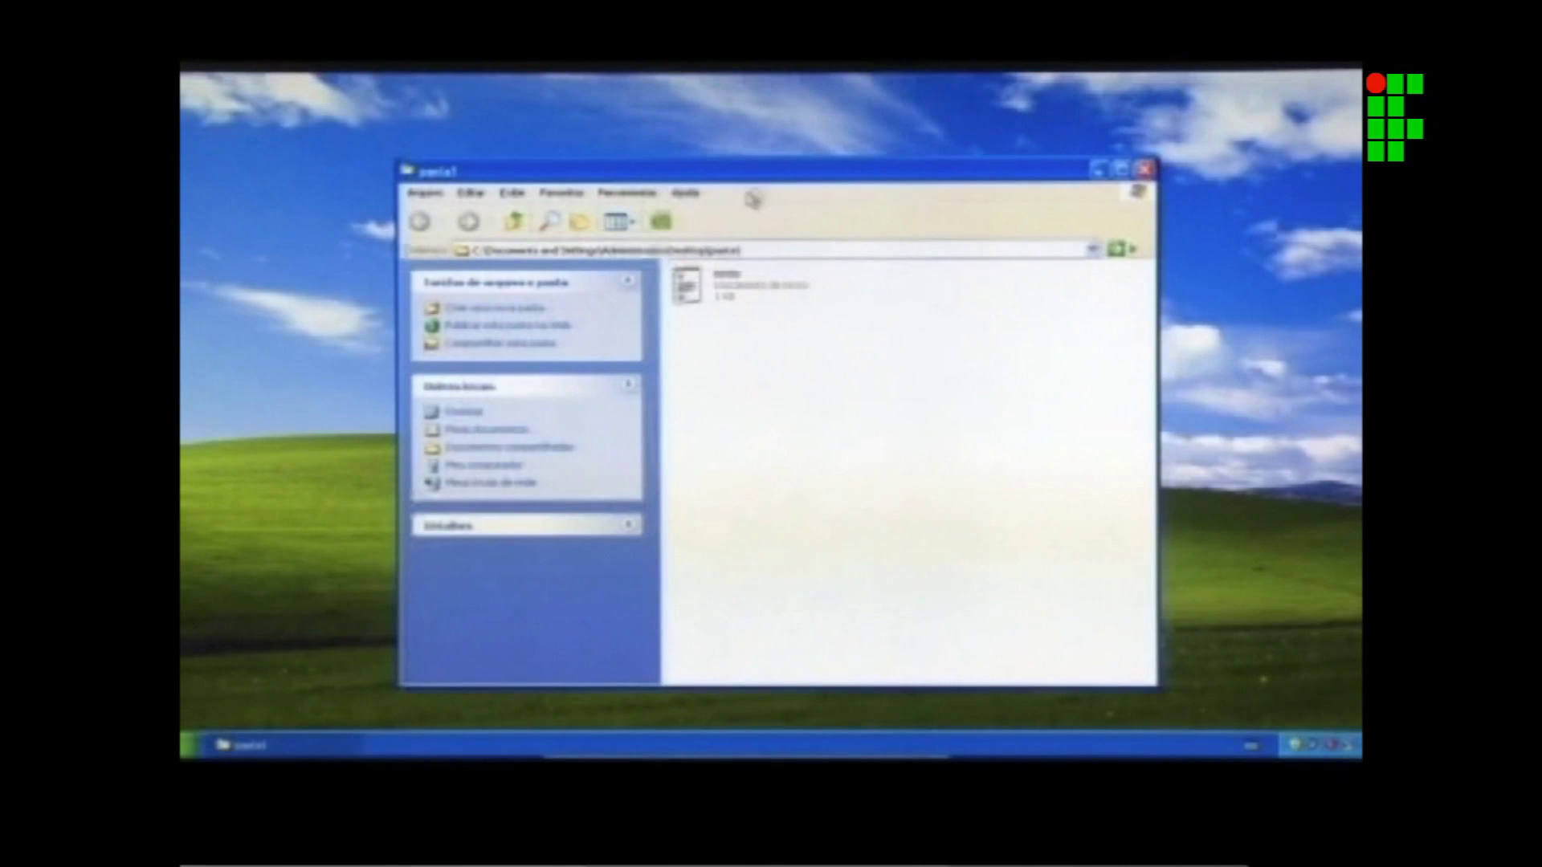
Move the pasta1 window clear of the desktop icons, inspect the texto file in it, and close the window.
{"action": "left_click_drag", "start_coordinate": [804, 170], "coordinate": [930, 163]}
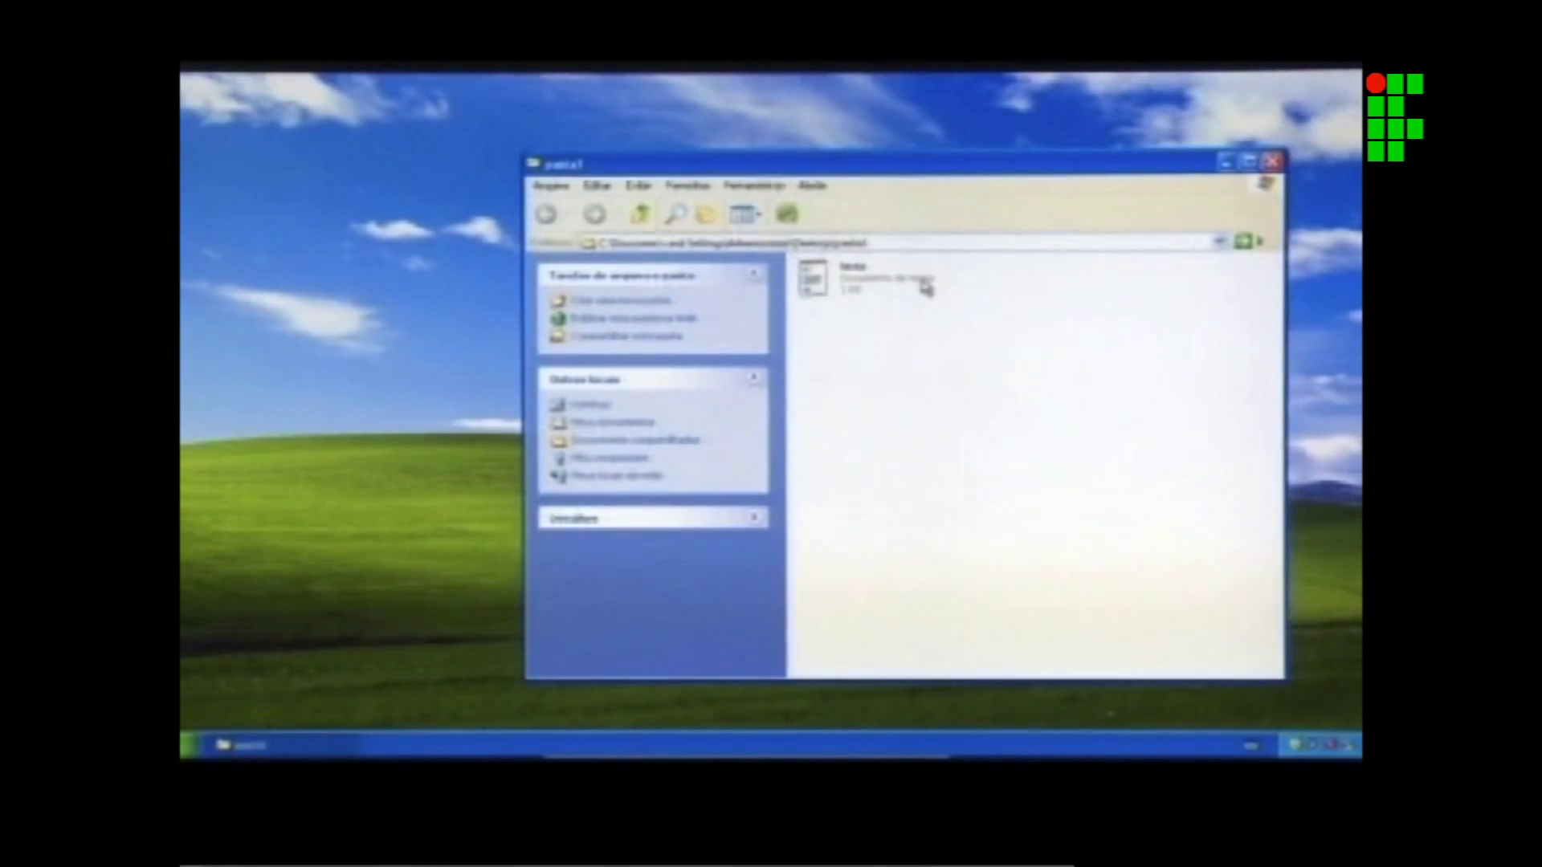
{"action": "left_click_drag", "start_coordinate": [902, 306], "coordinate": [1093, 367]}
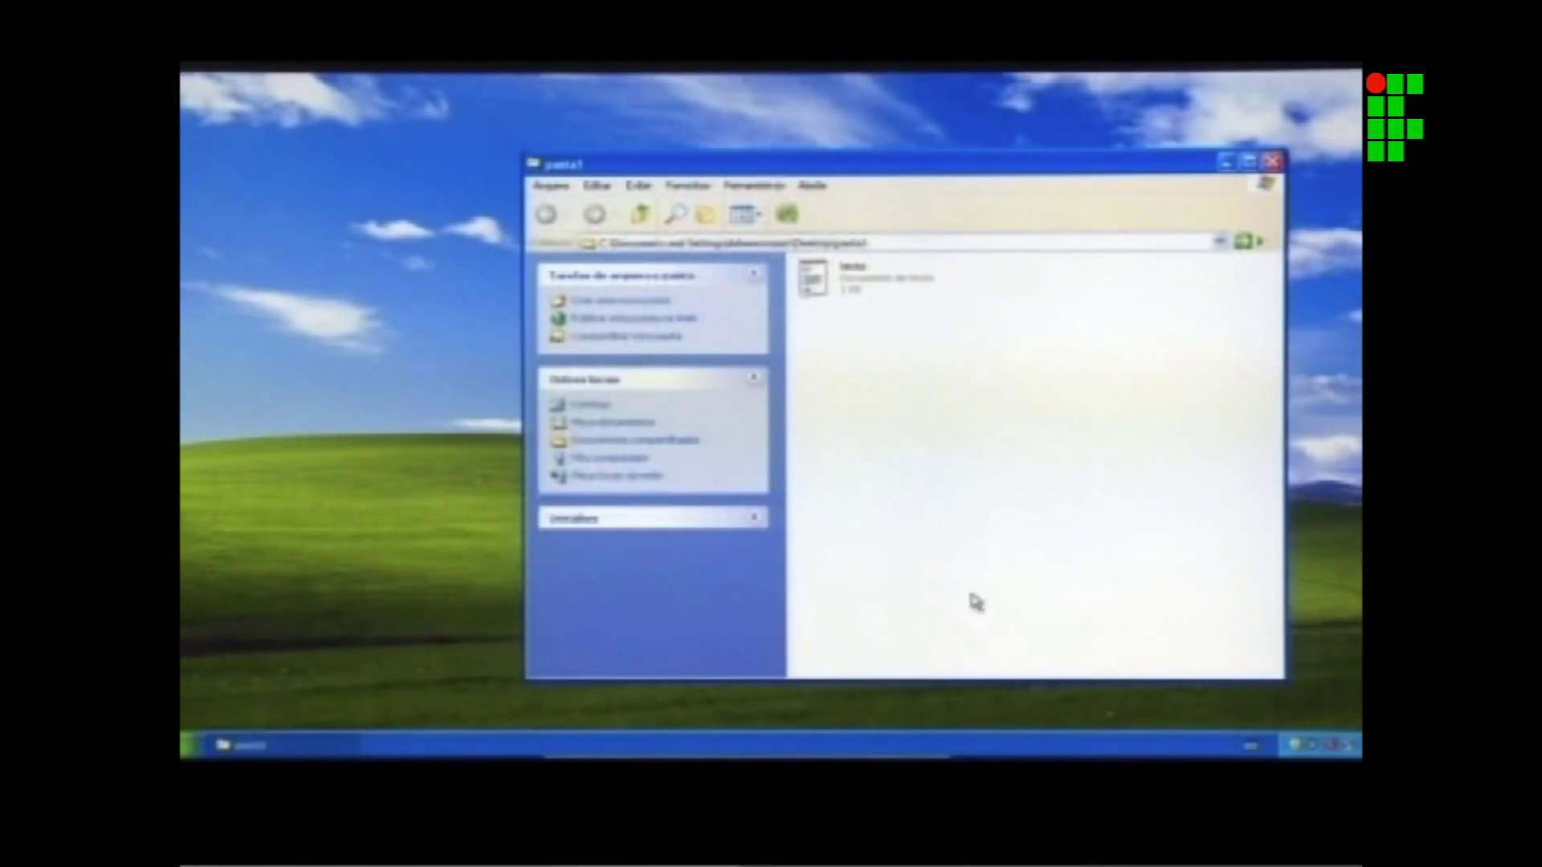
{"action": "left_click", "coordinate": [884, 277]}
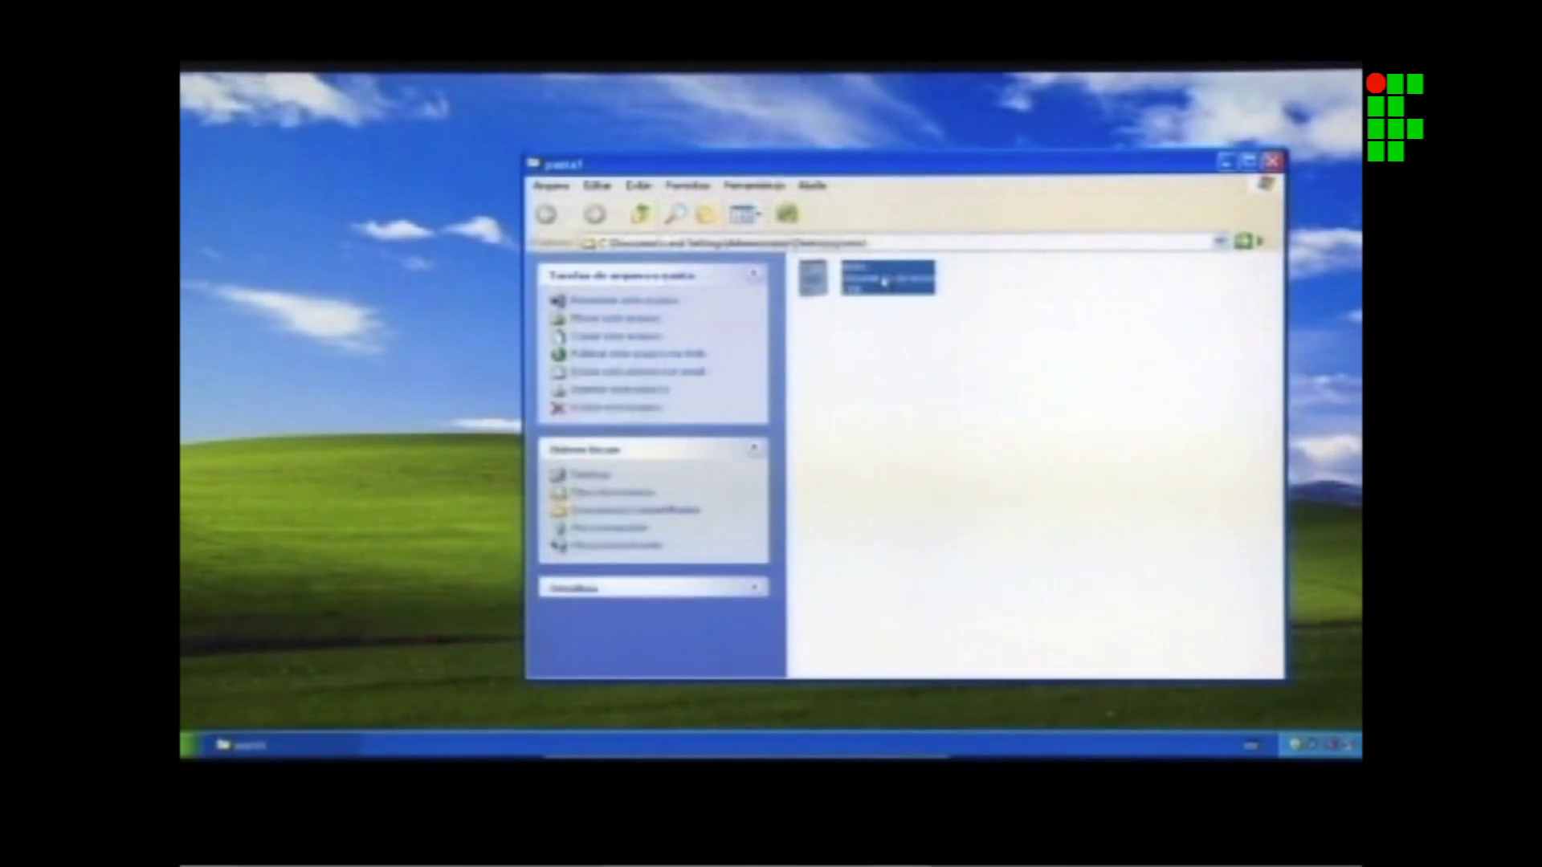
{"action": "left_click", "coordinate": [1272, 162]}
{"action": "left_click", "coordinate": [703, 551]}
{"action": "left_click", "coordinate": [602, 312]}
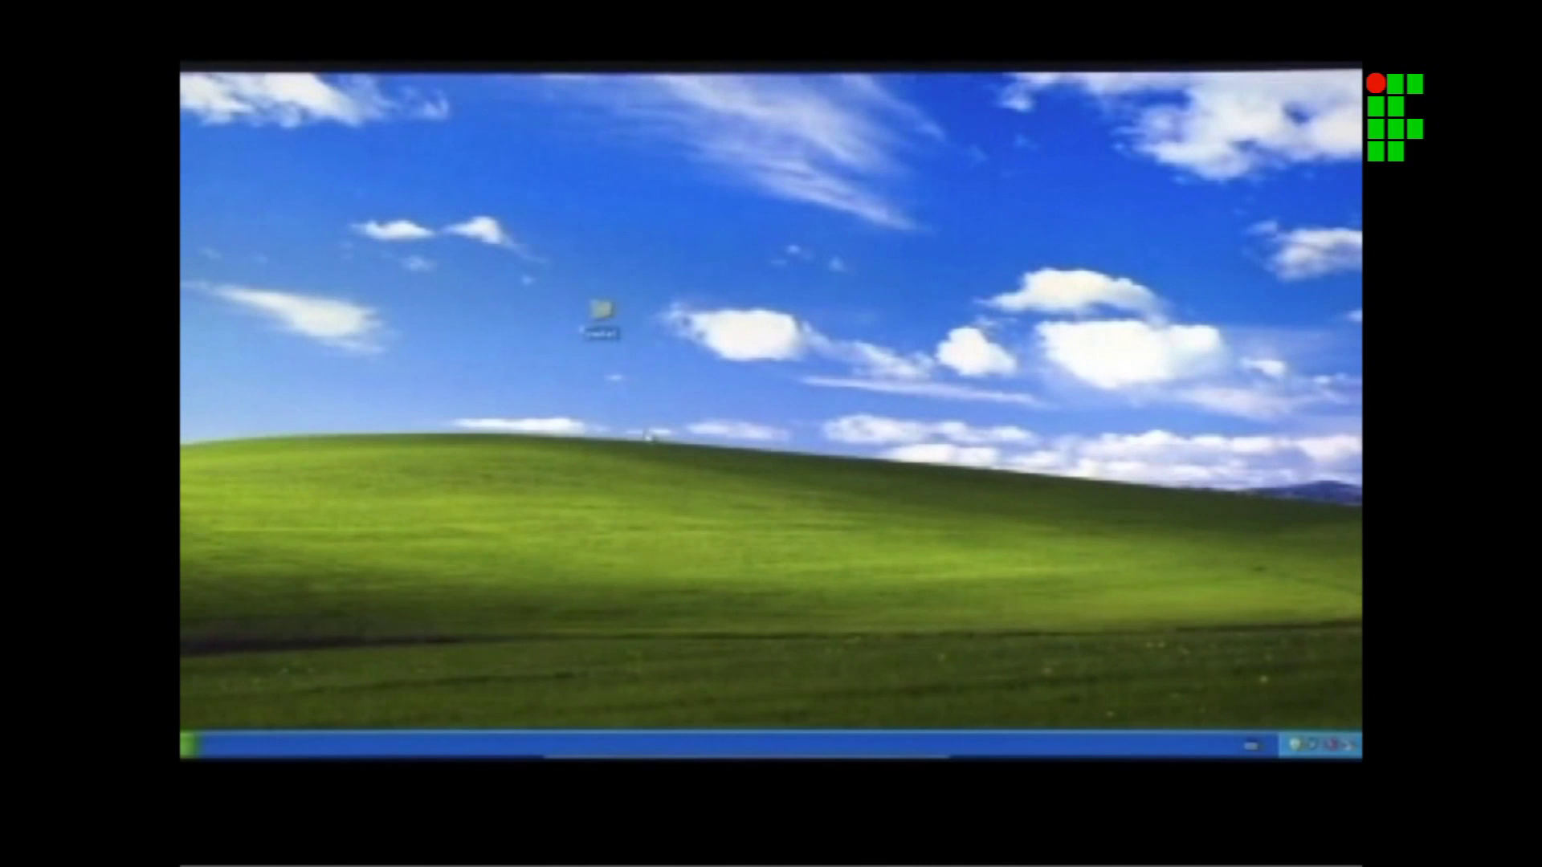
{"action": "left_click", "coordinate": [640, 510]}
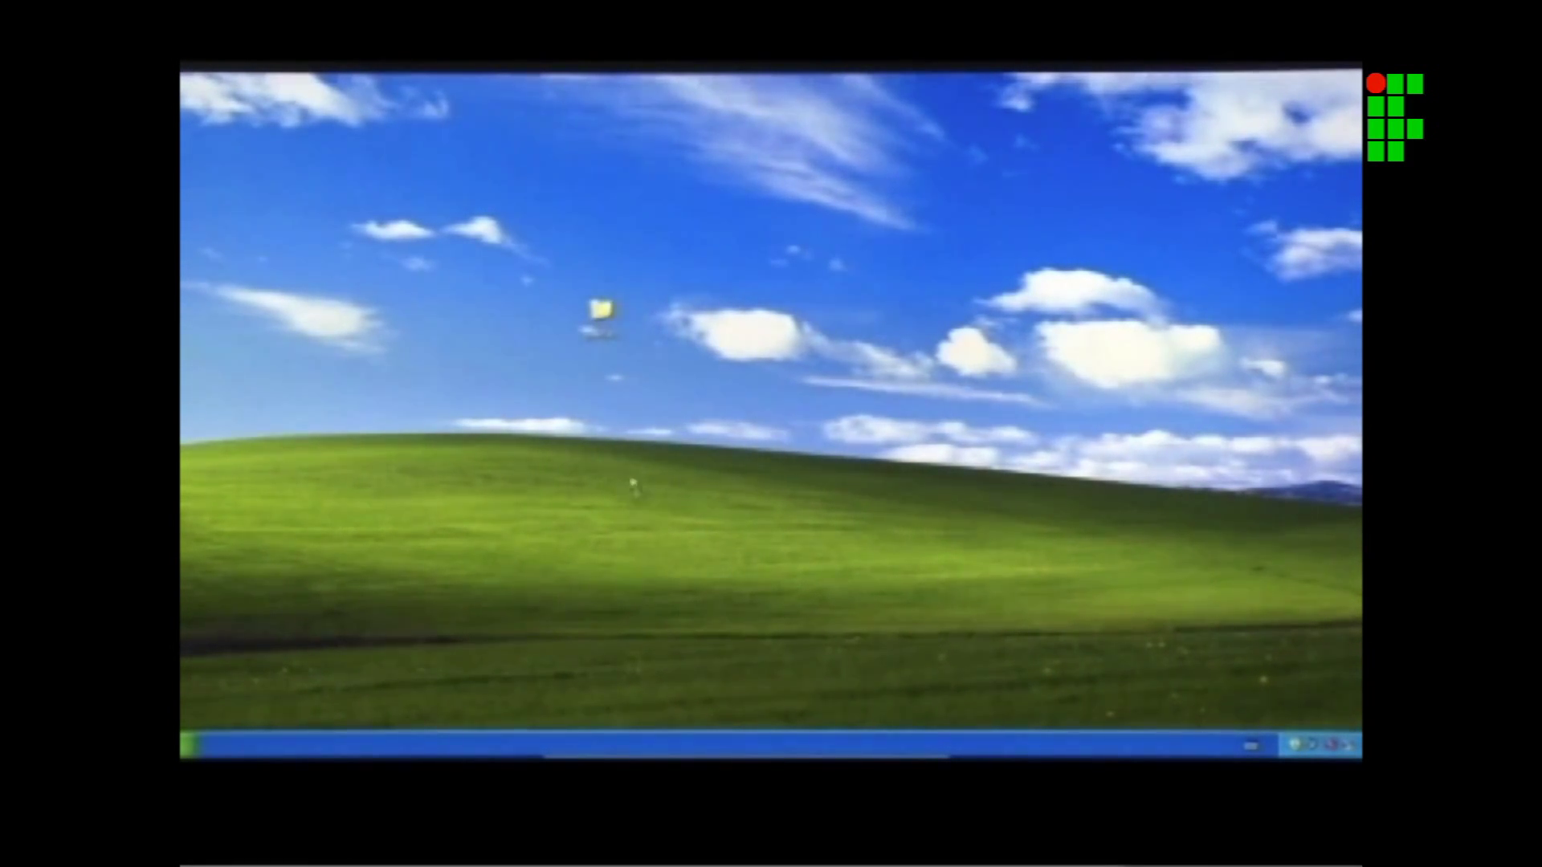
Reopen the pasta1 folder, send the texto file in it to the Lixeira, and close the folder.
{"action": "double_click", "coordinate": [602, 313]}
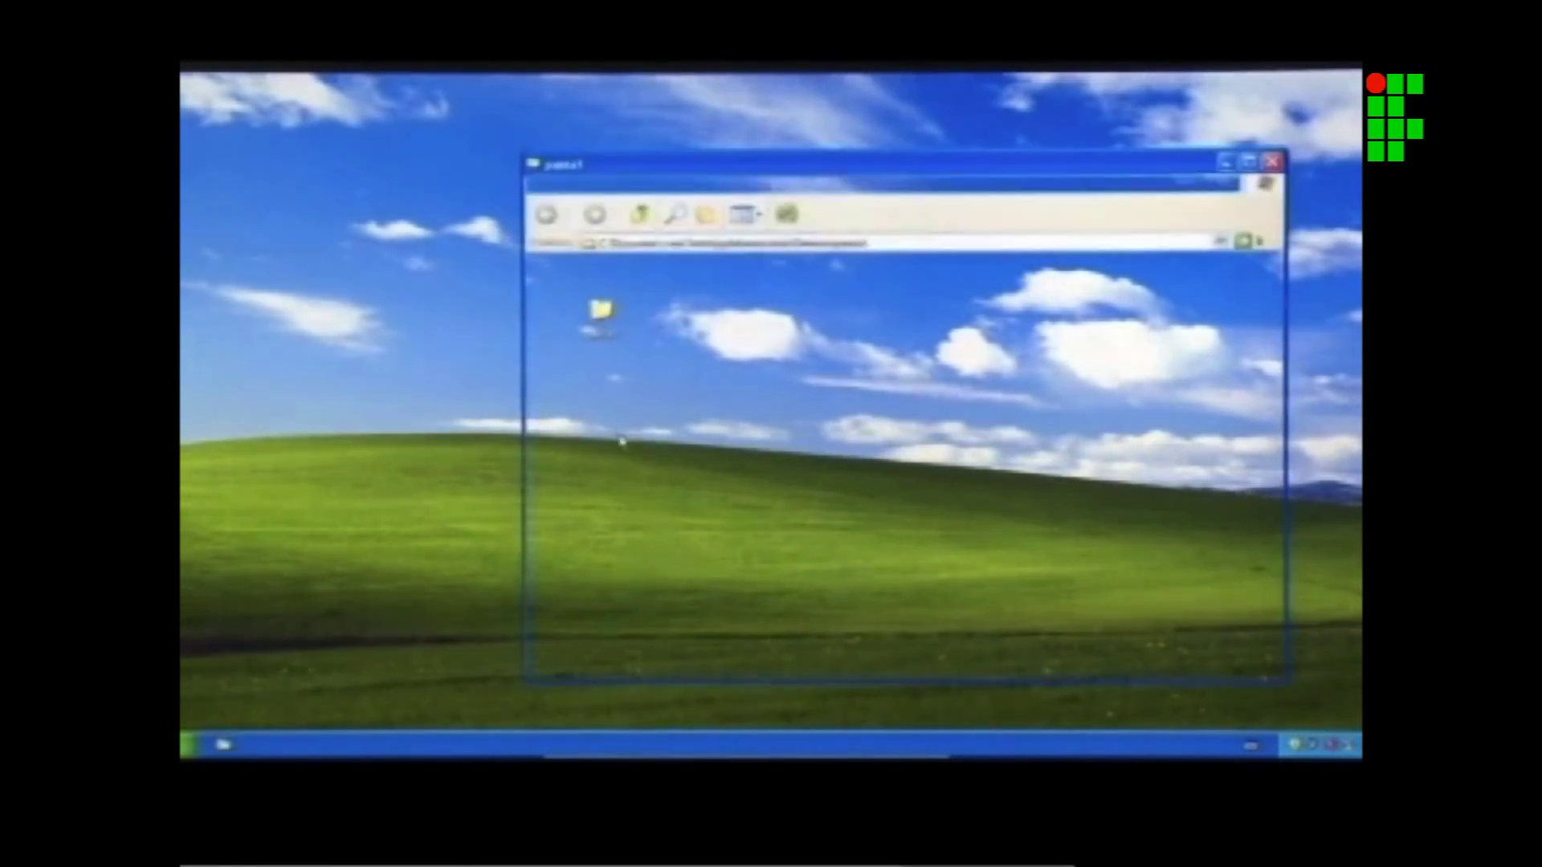
{"action": "left_click", "coordinate": [854, 283]}
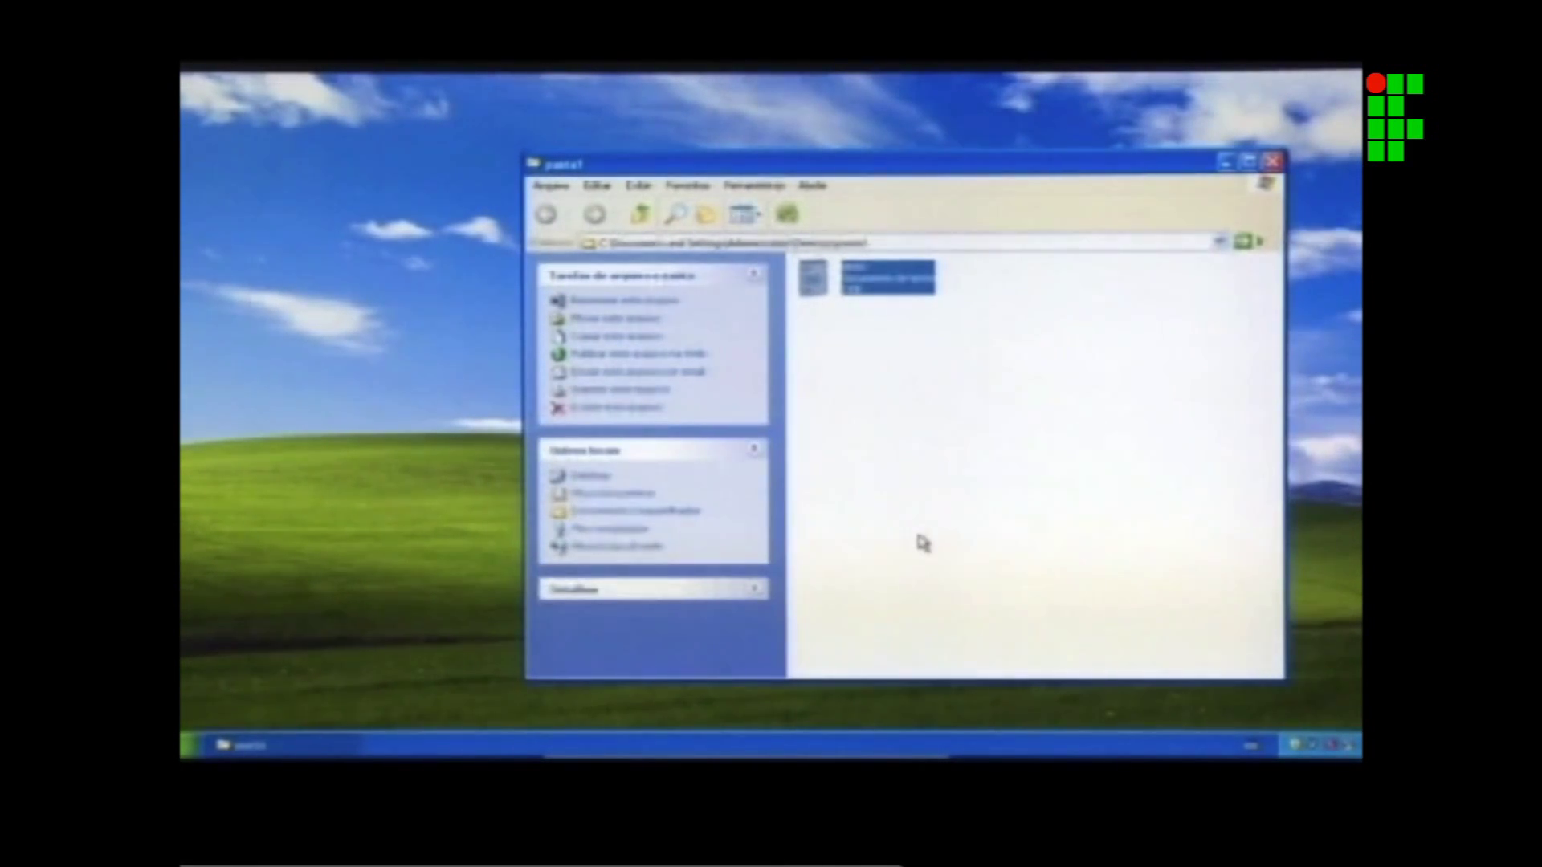
{"action": "right_click", "coordinate": [877, 290]}
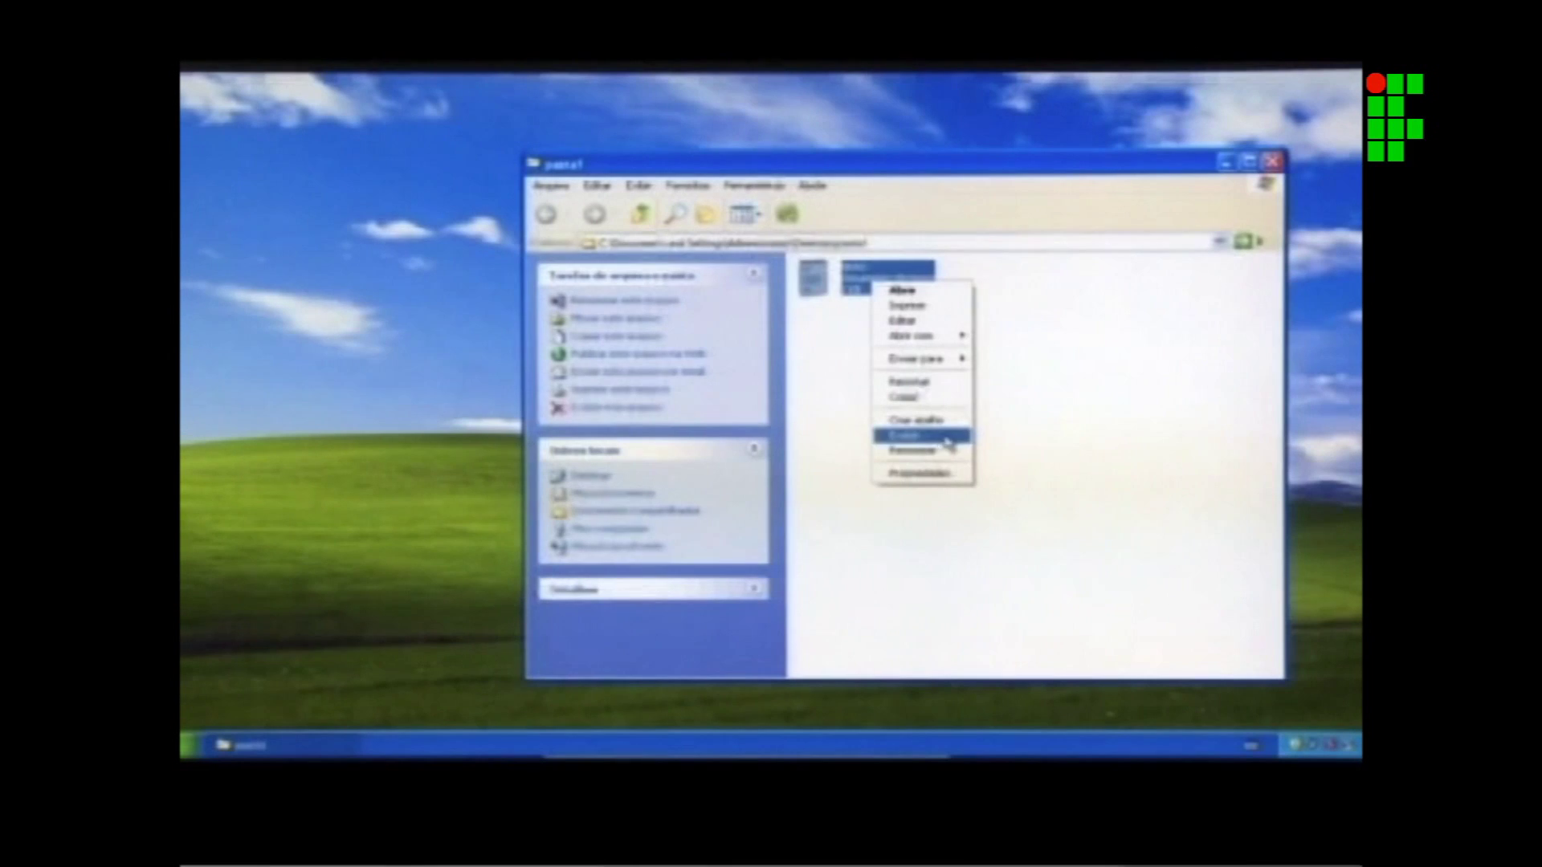
{"action": "left_click", "coordinate": [1095, 392]}
{"action": "left_click", "coordinate": [859, 293]}
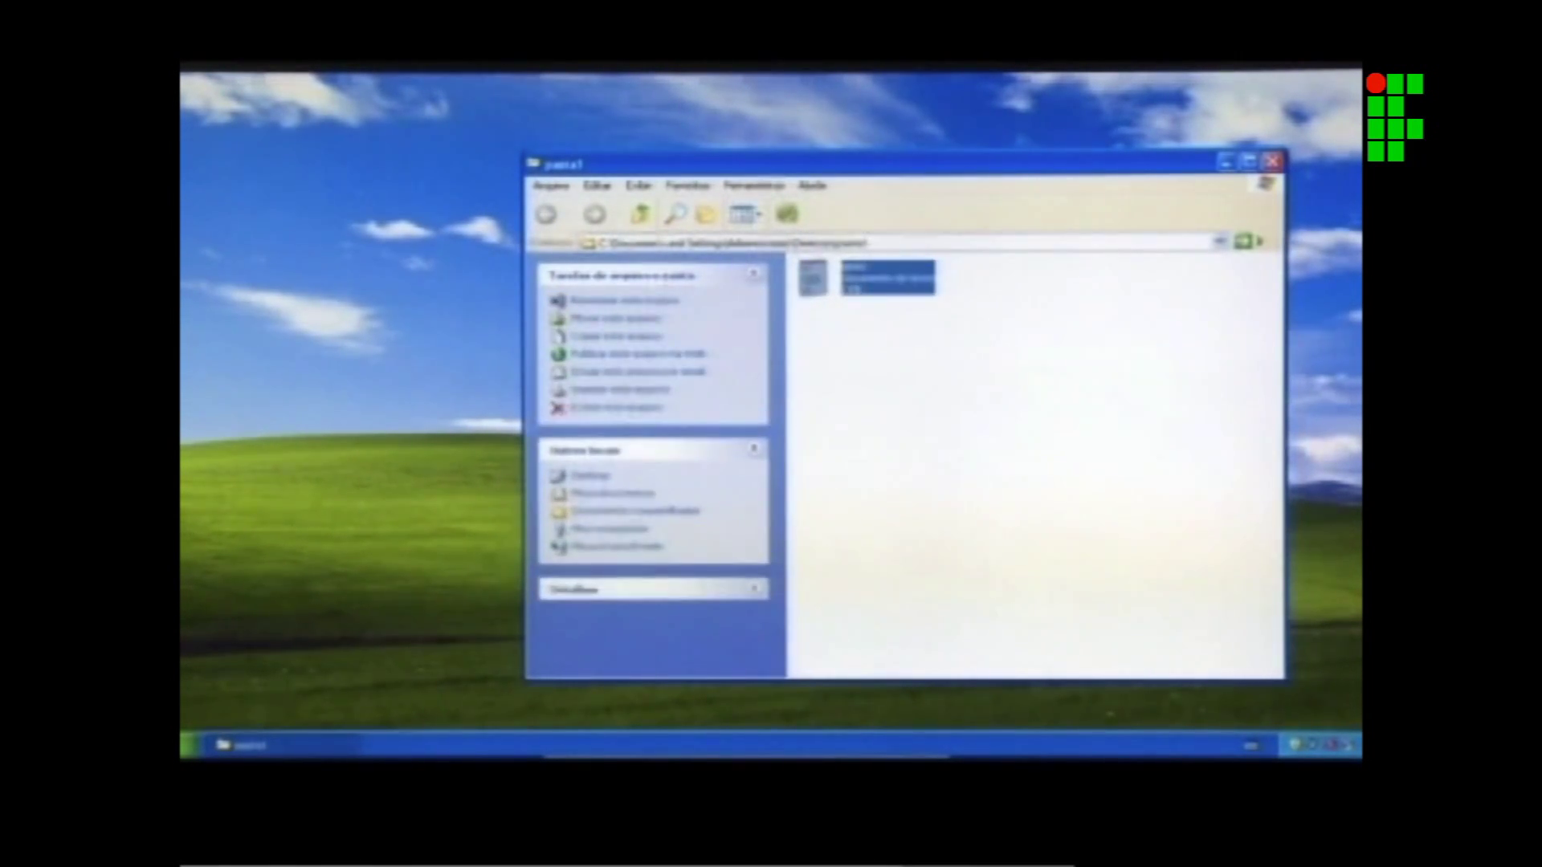
{"action": "mouse_move", "coordinate": [489, 752]}
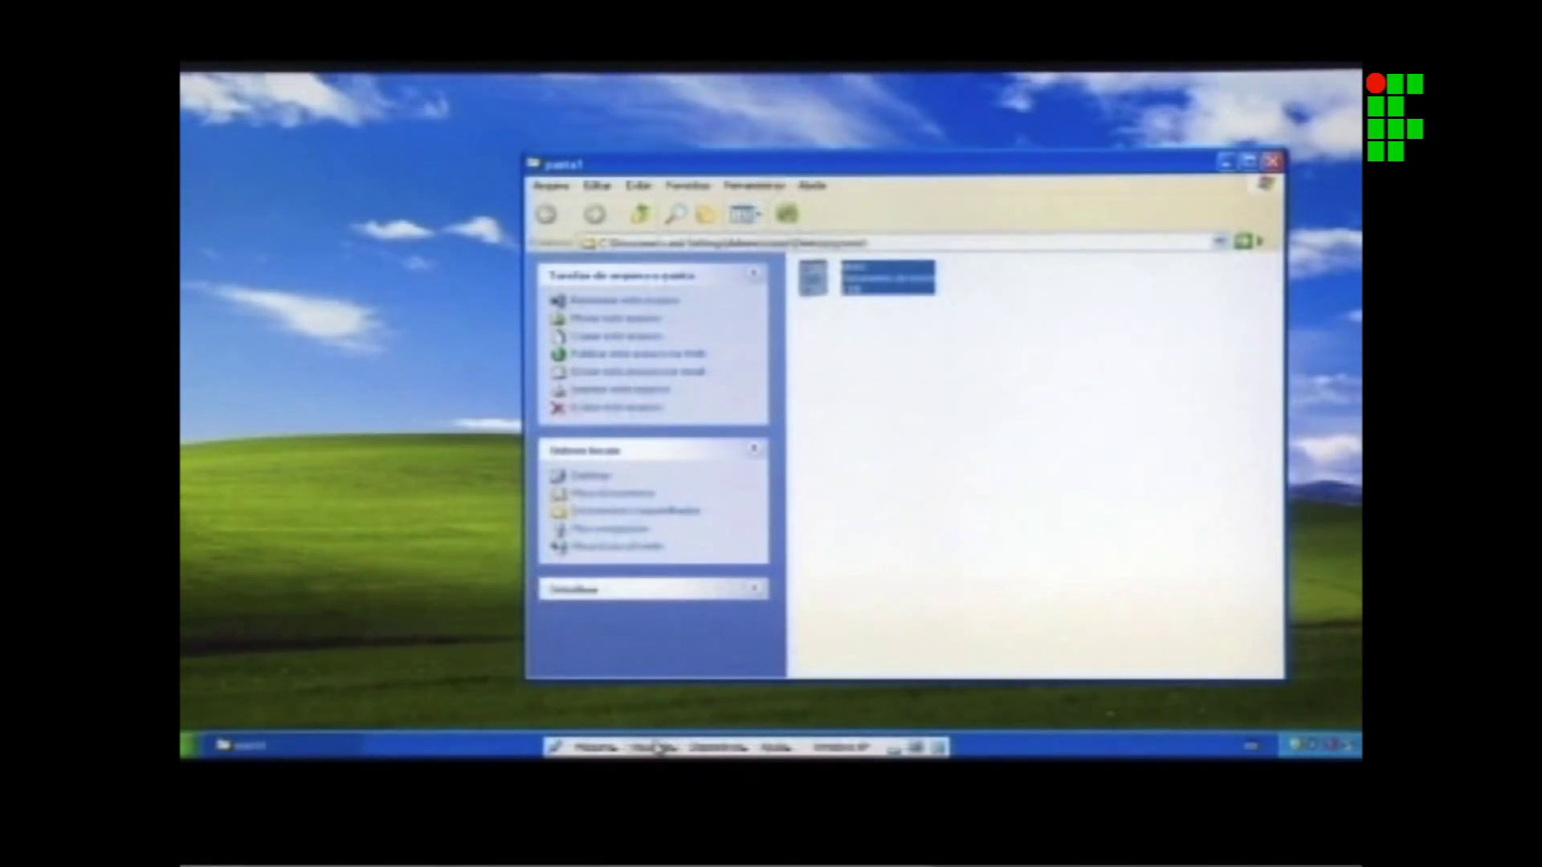
{"action": "key", "text": "Delete"}
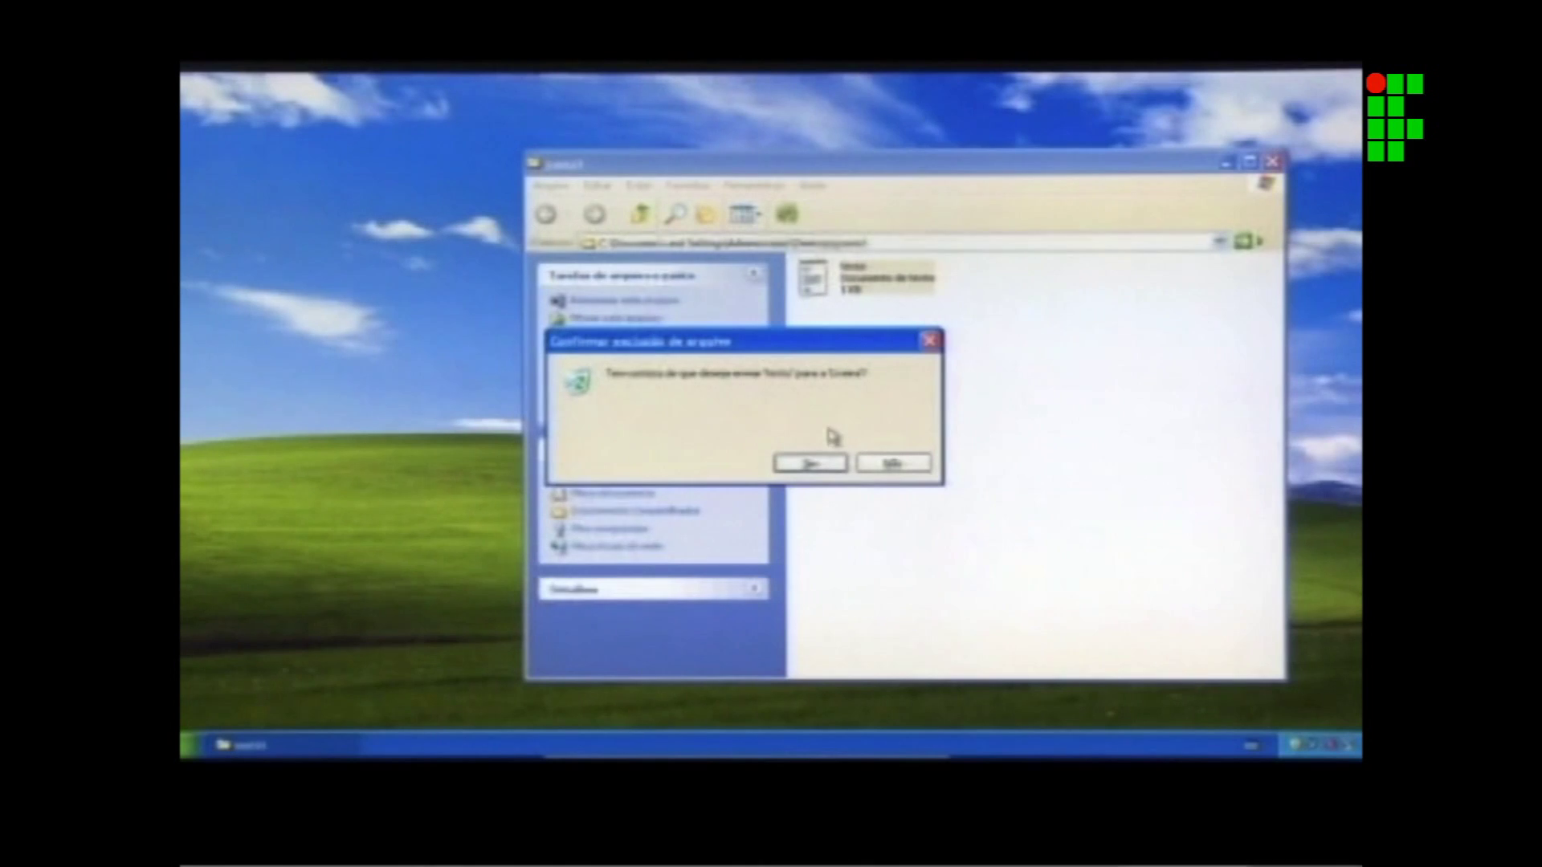
{"action": "left_click", "coordinate": [809, 465]}
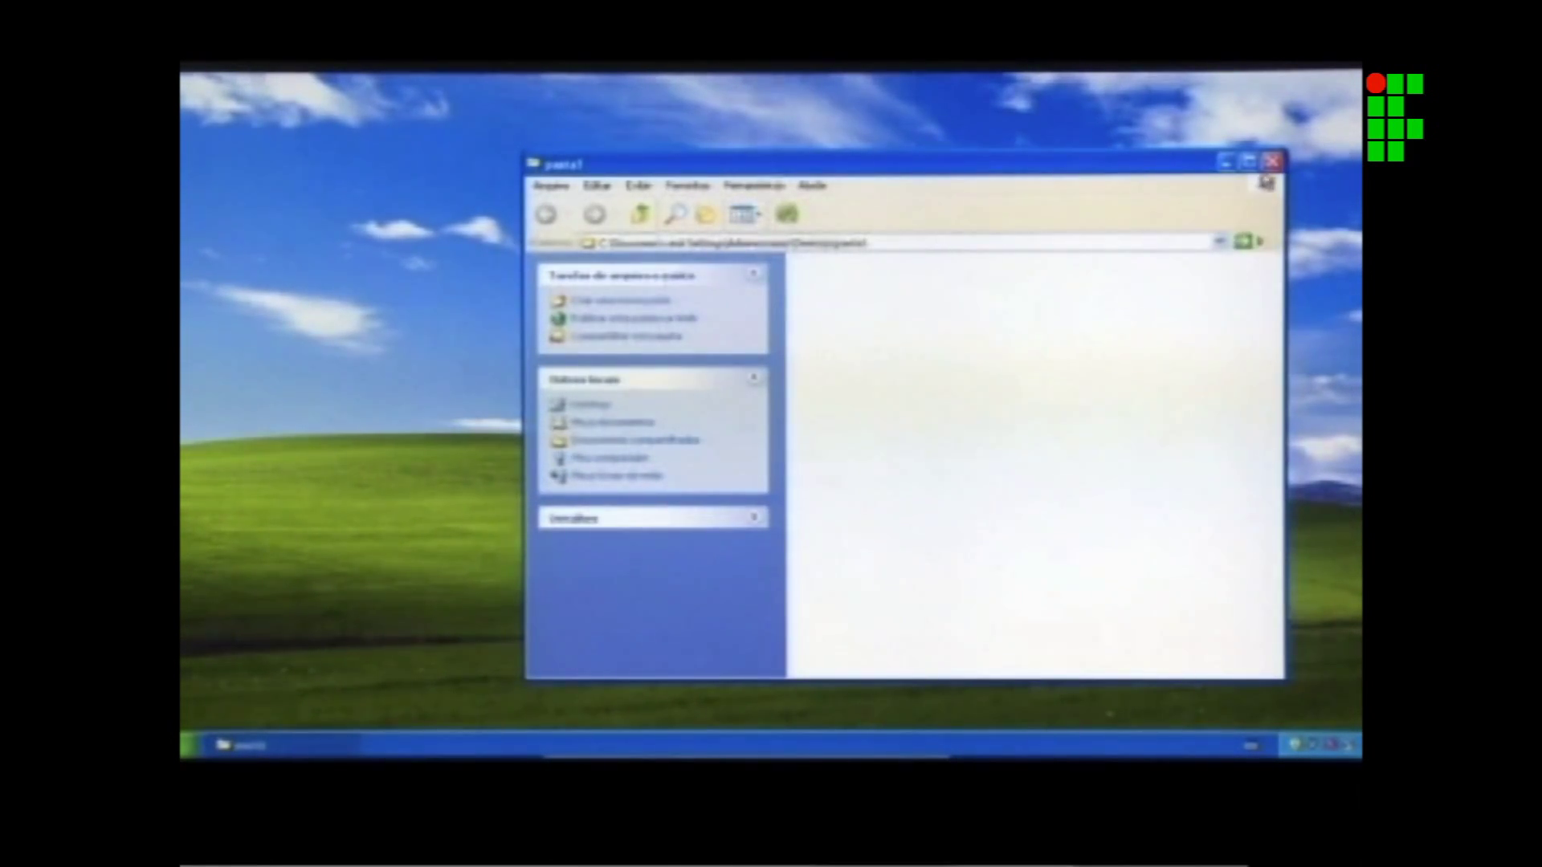
{"action": "left_click", "coordinate": [1274, 161]}
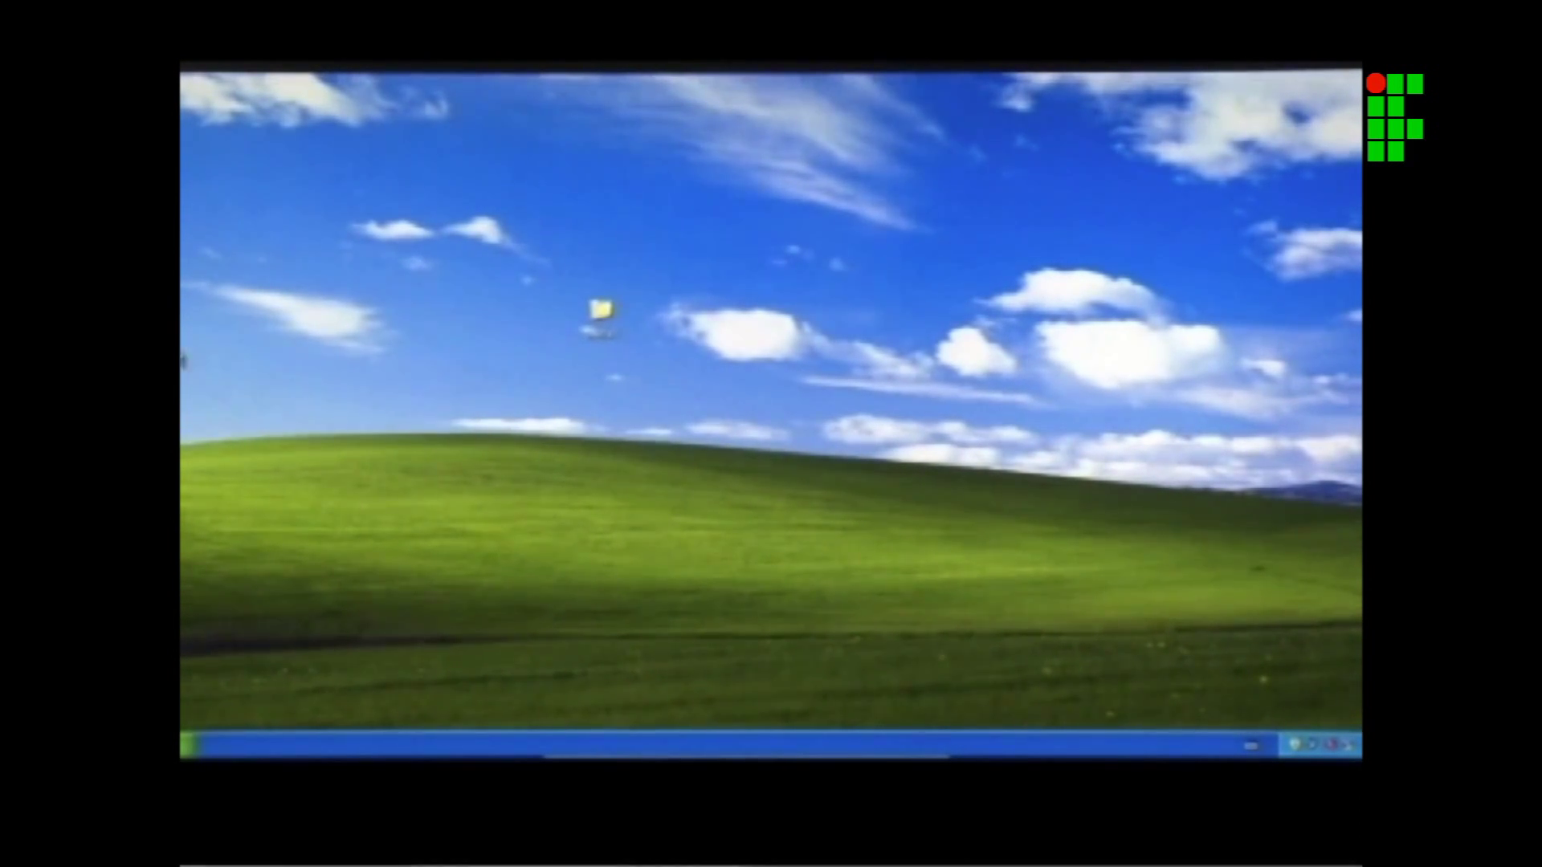
Open the Lixeira, restore the texto file to its original location, and close the Lixeira window.
{"action": "double_click", "coordinate": [185, 95]}
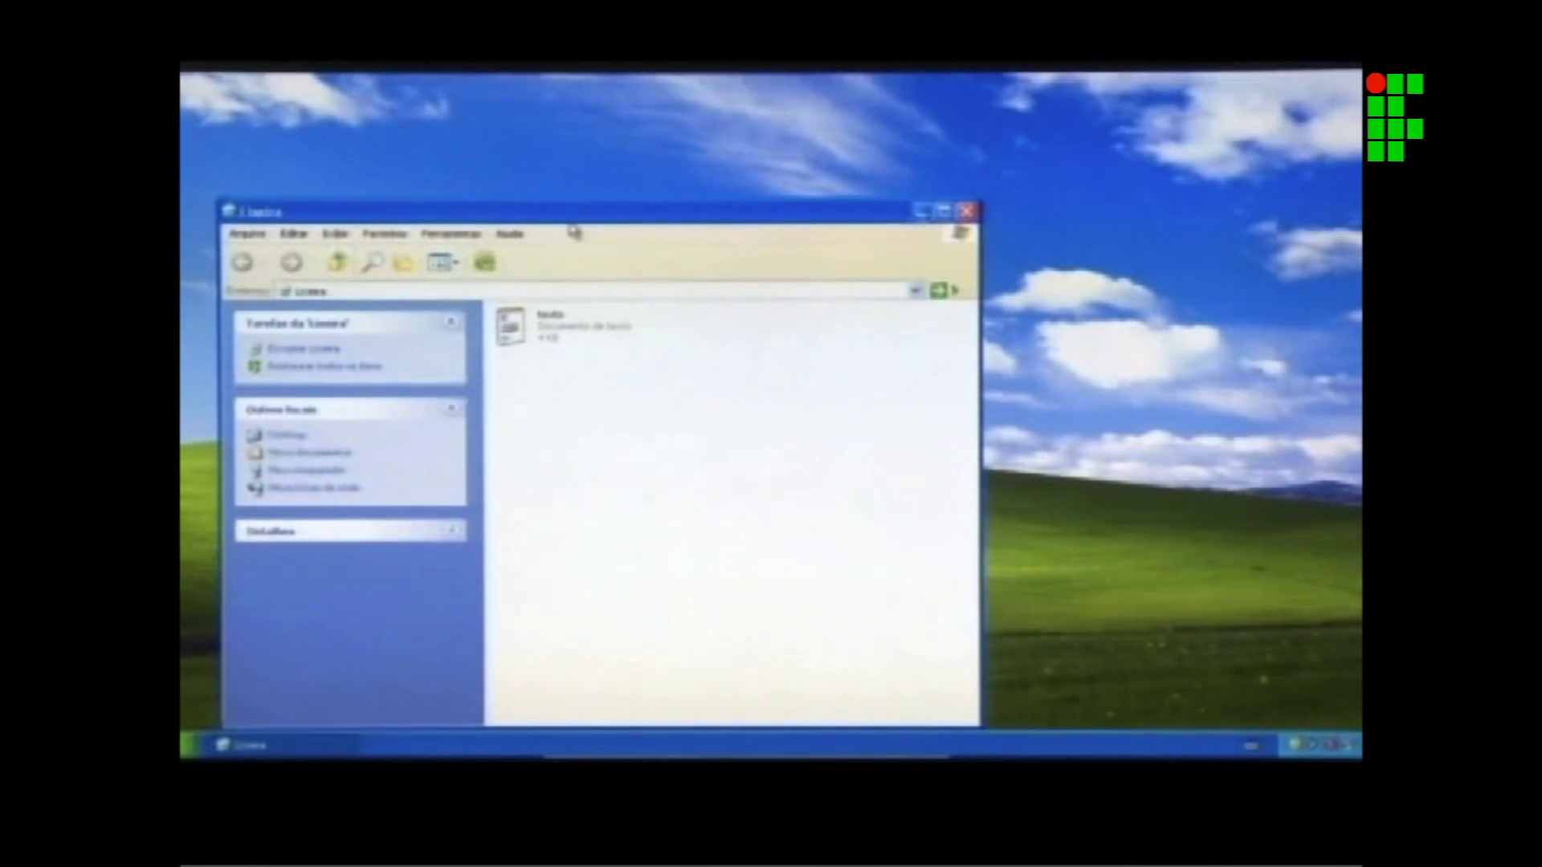
{"action": "left_click_drag", "start_coordinate": [574, 213], "coordinate": [690, 139]}
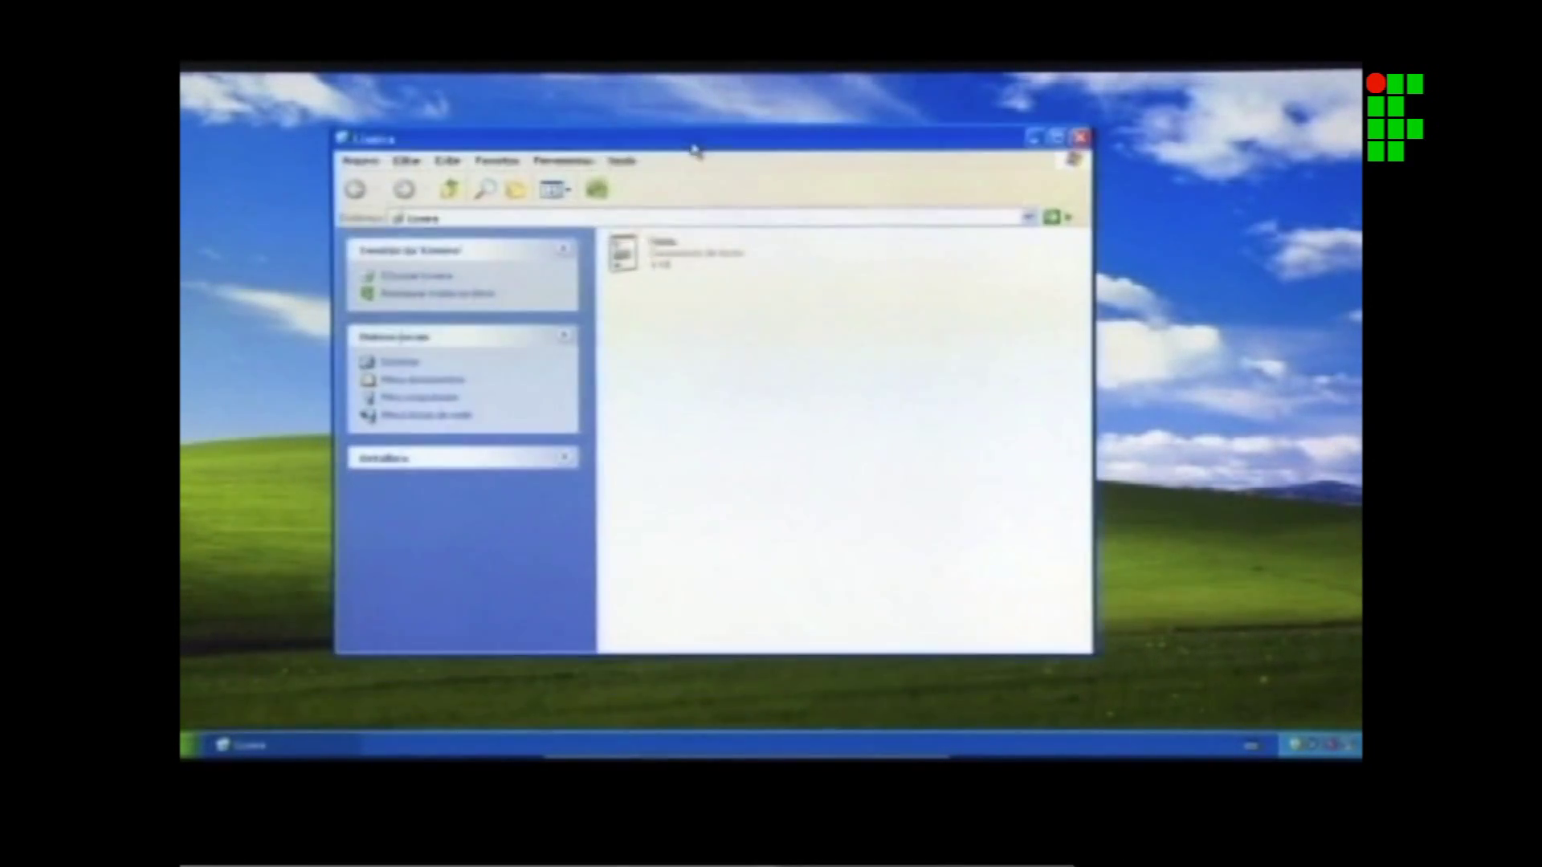
{"action": "left_click", "coordinate": [677, 266]}
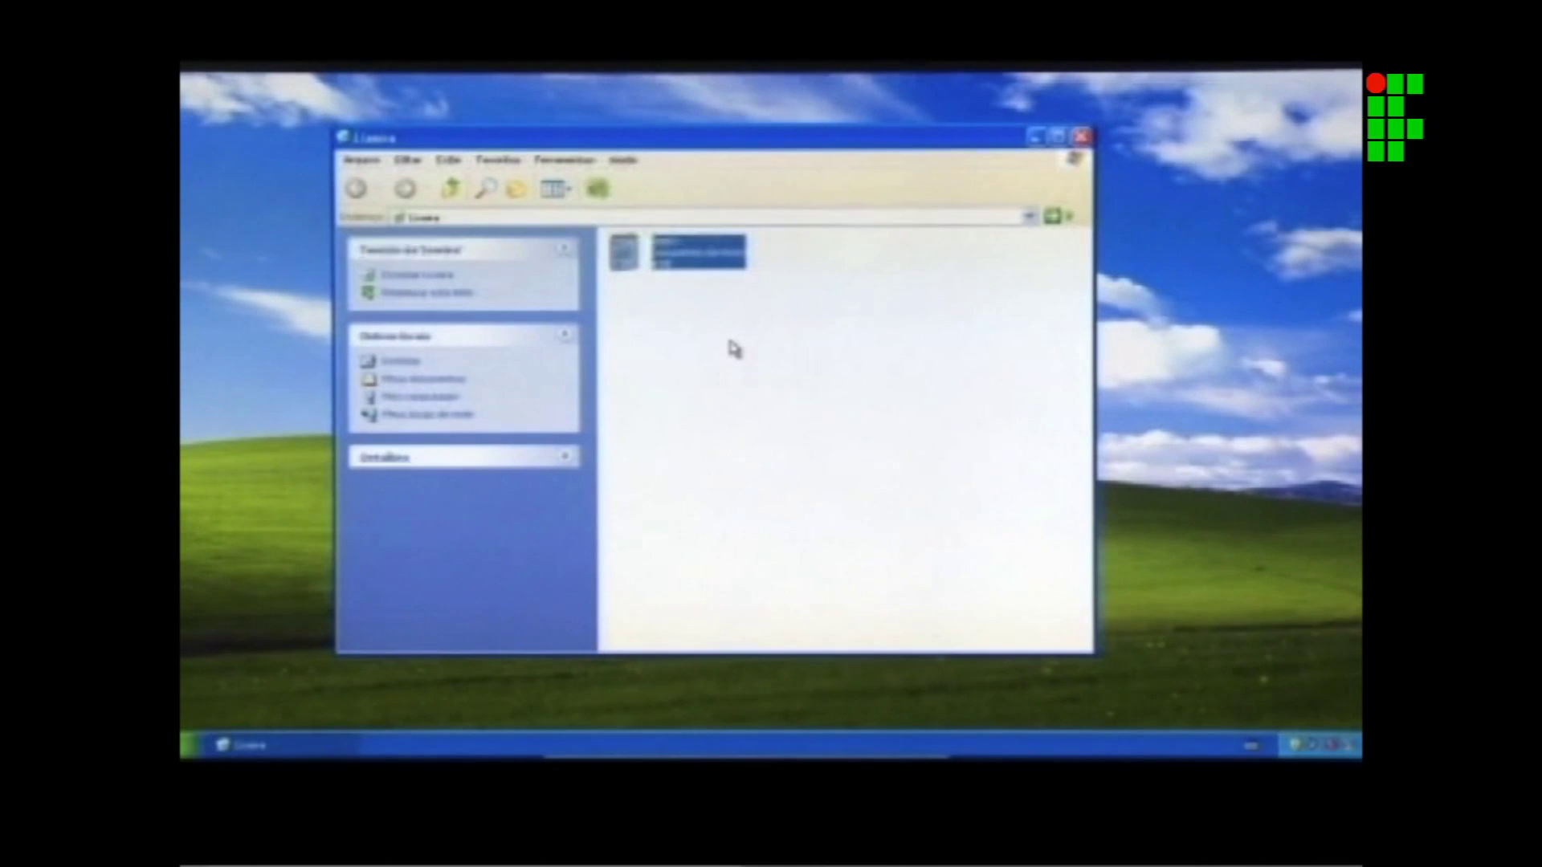
{"action": "left_click", "coordinate": [433, 297]}
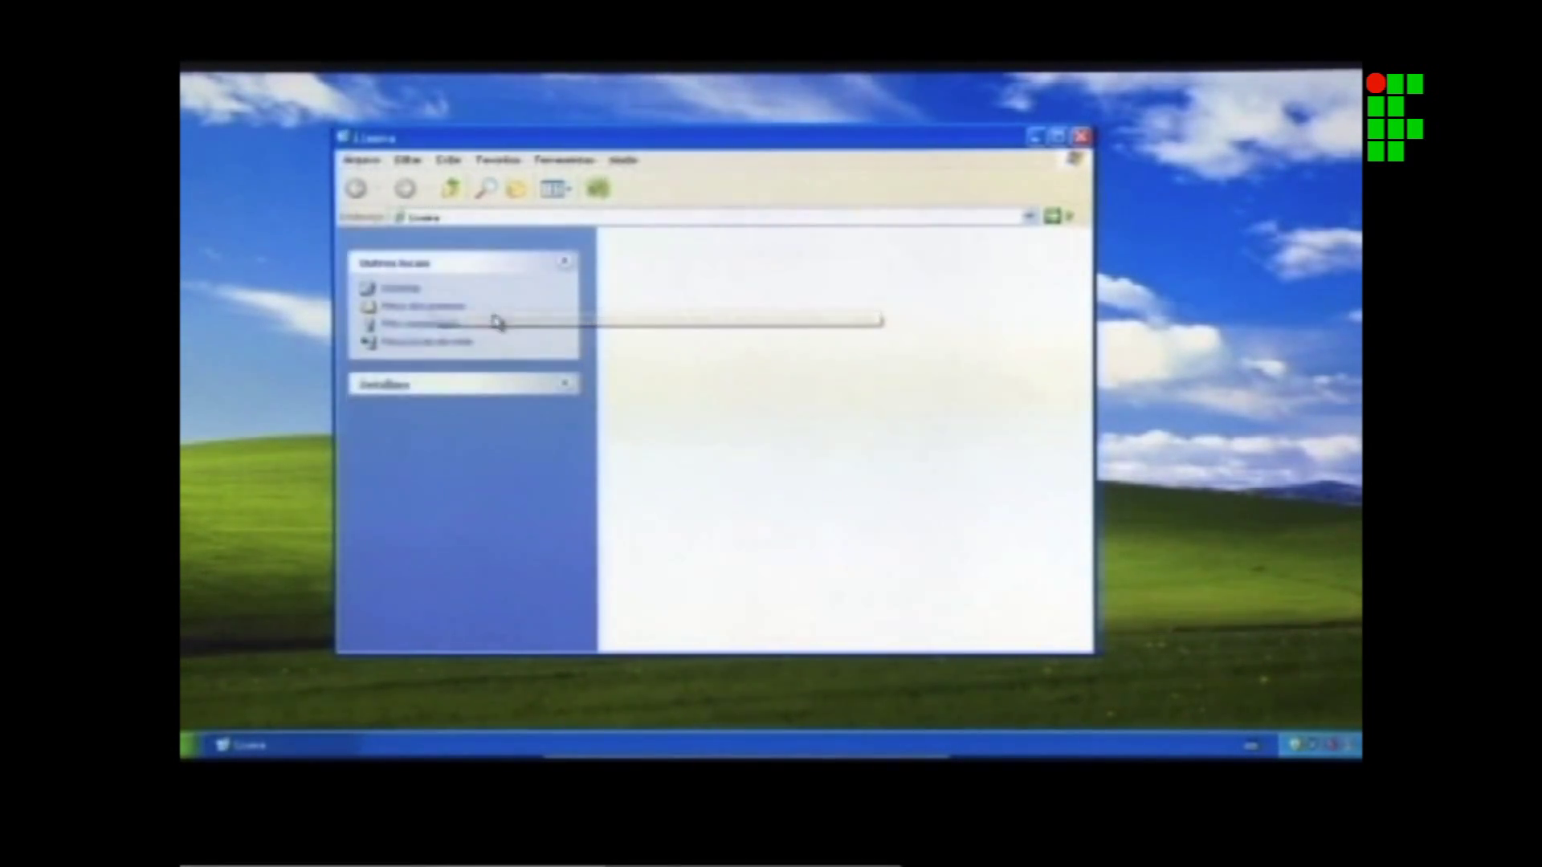
{"action": "left_click", "coordinate": [1081, 137]}
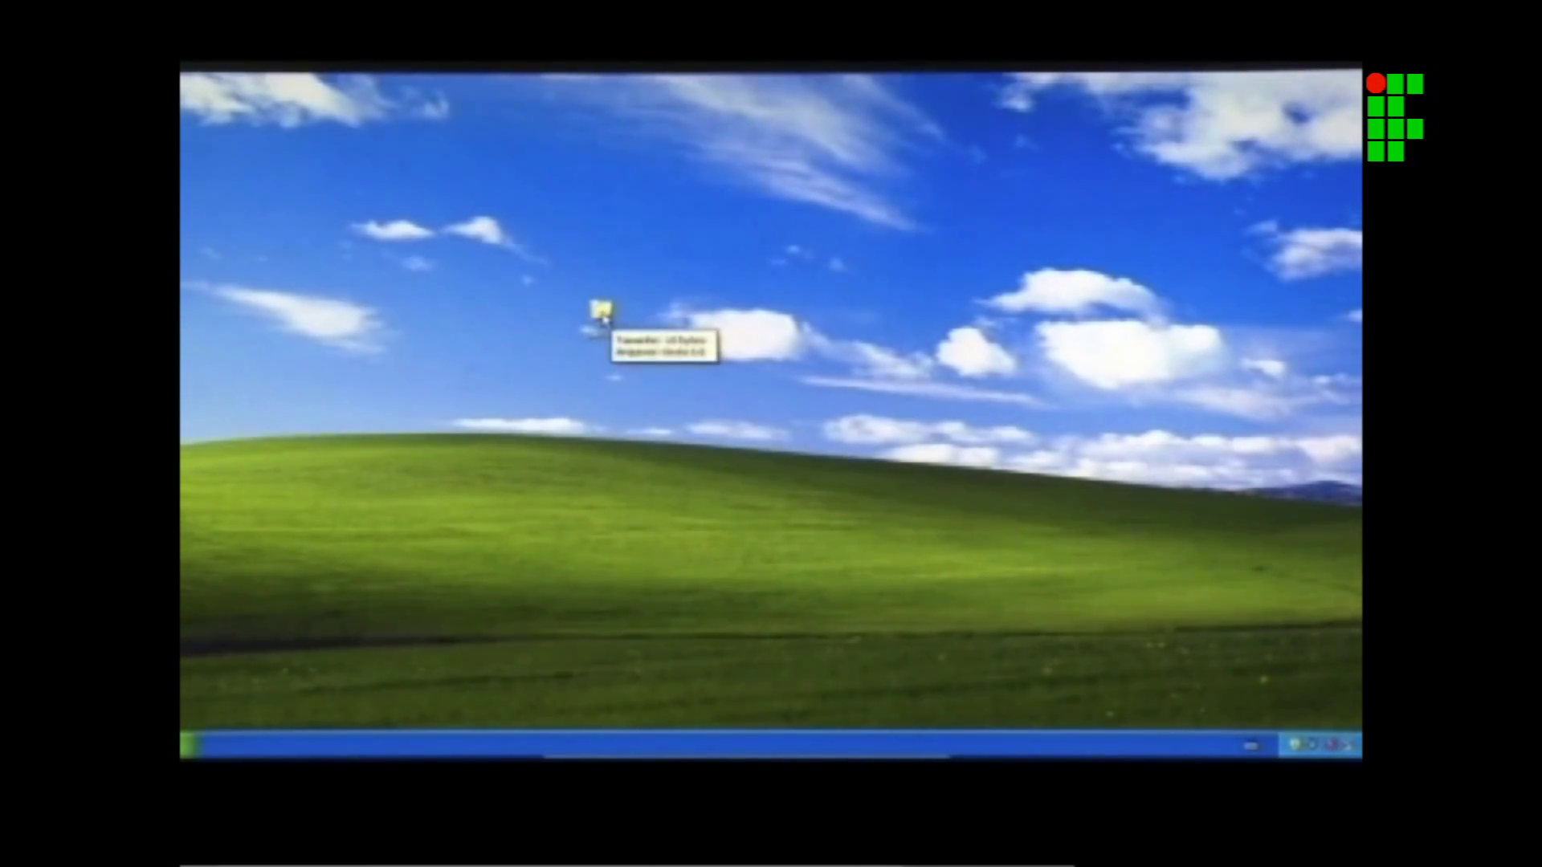
Open pasta1, delete the restored texto file to the Lixeira again, and close the folder.
{"action": "double_click", "coordinate": [603, 313]}
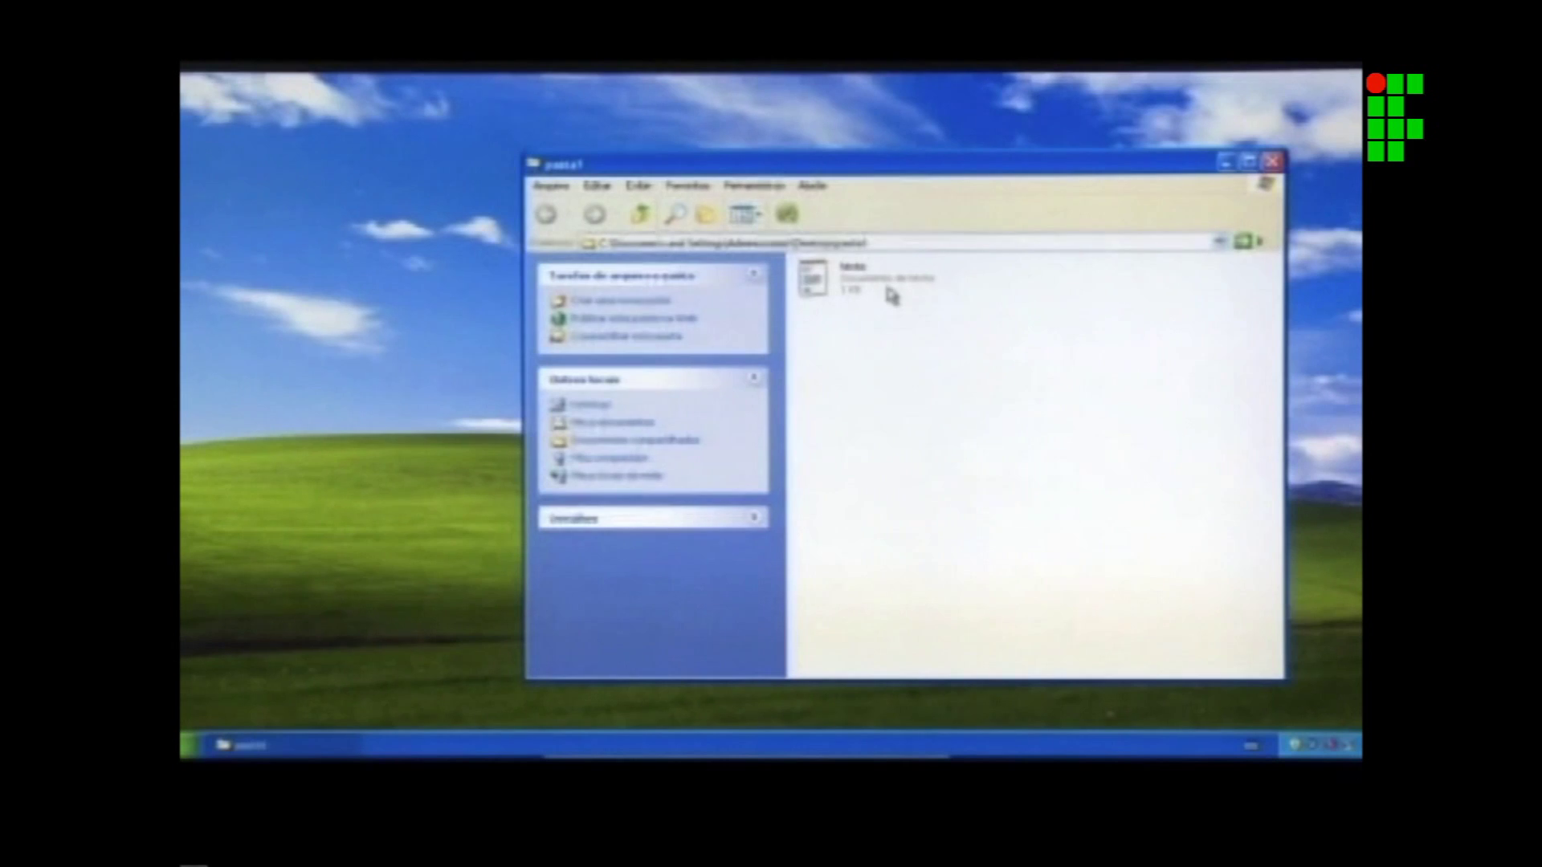
{"action": "left_click", "coordinate": [871, 289]}
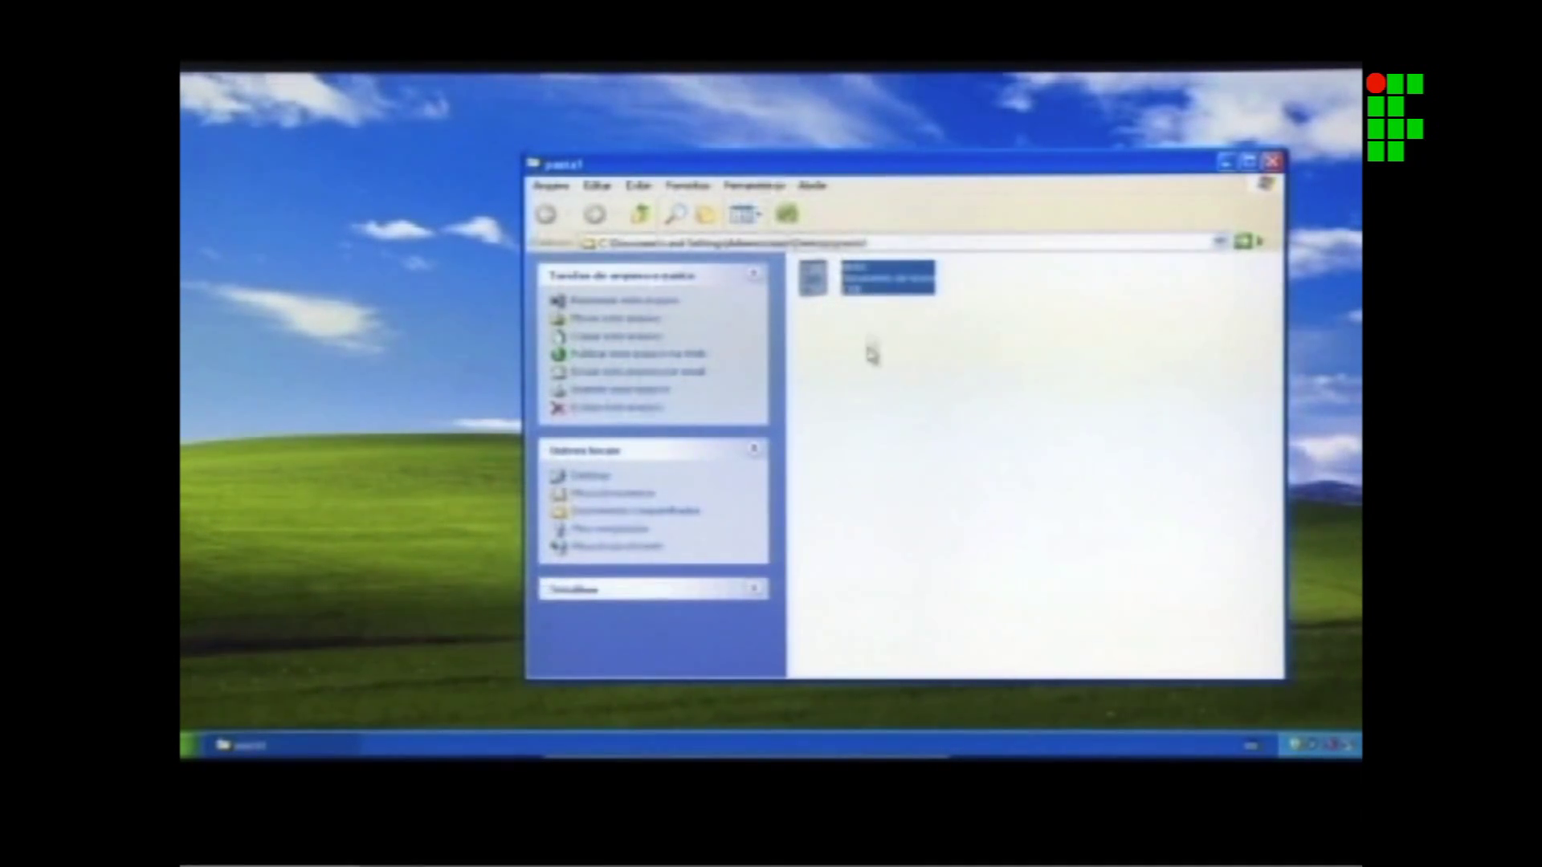
{"action": "key", "text": "Delete"}
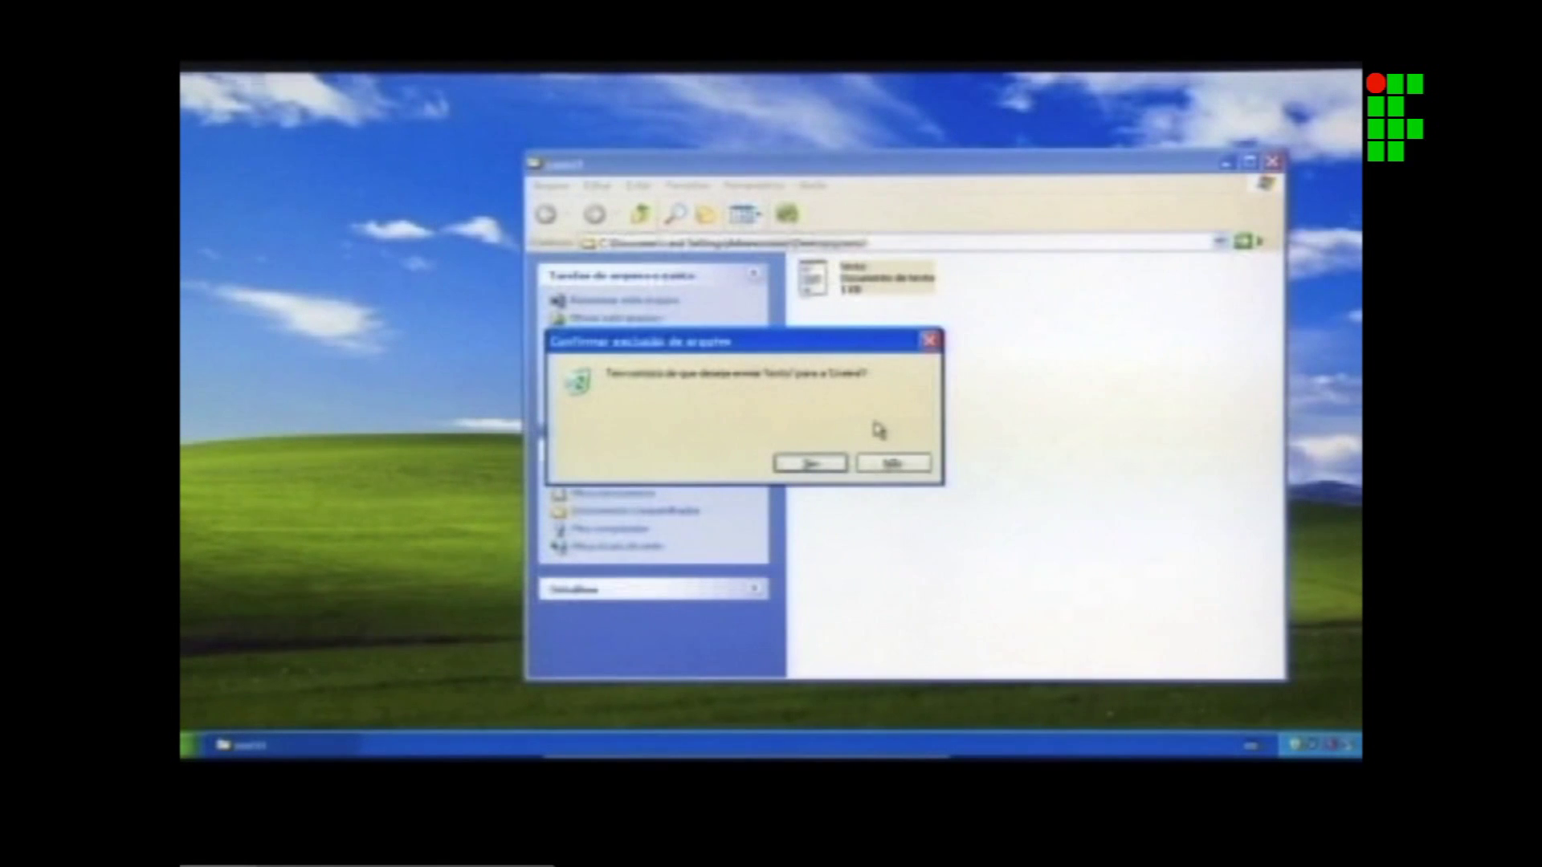
{"action": "left_click", "coordinate": [813, 465]}
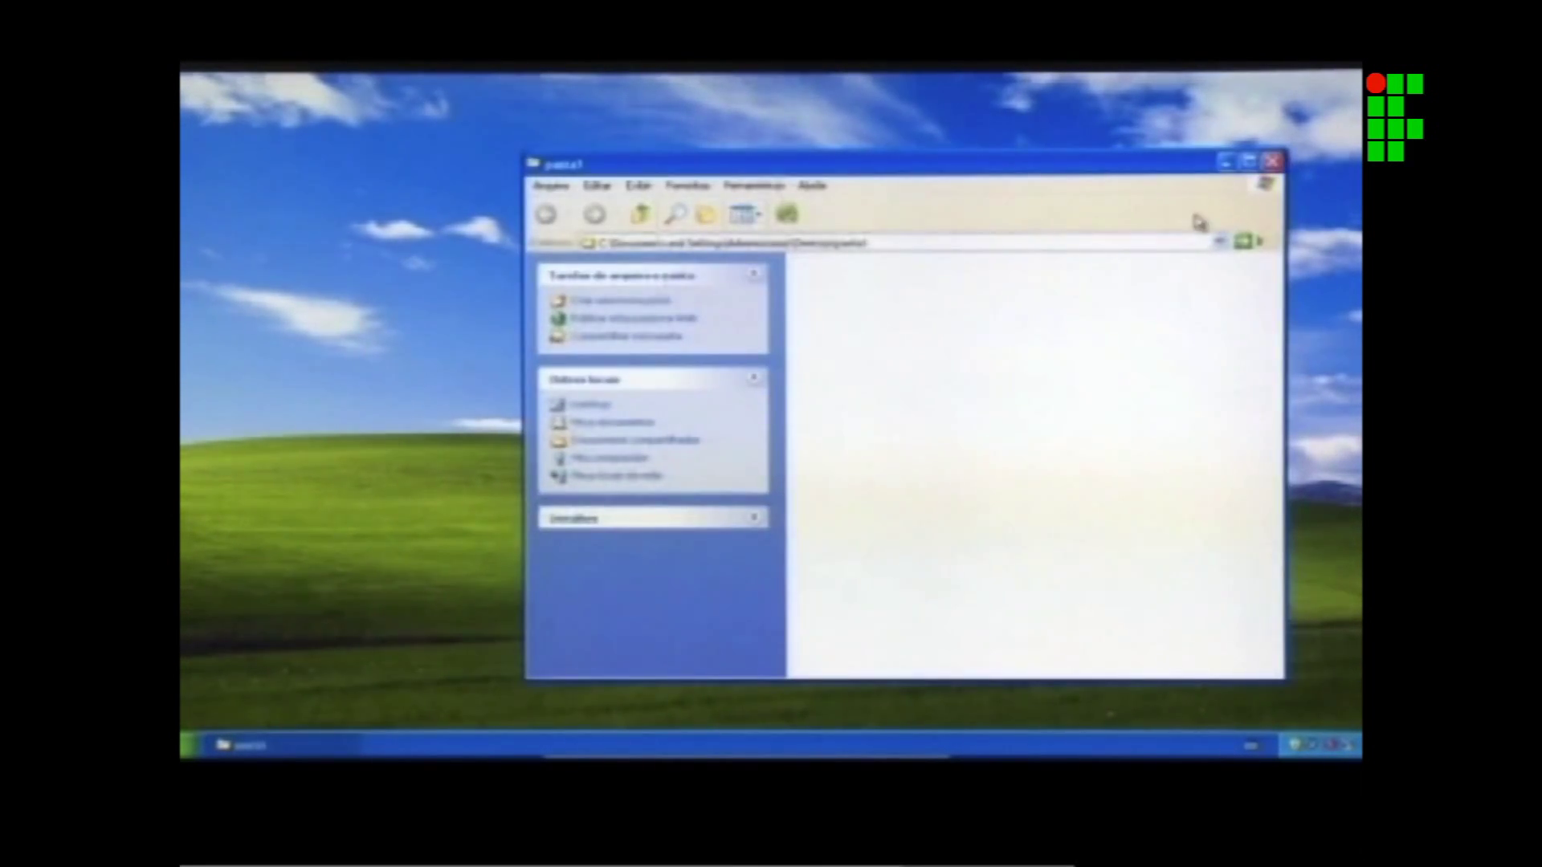
{"action": "left_click", "coordinate": [1274, 163]}
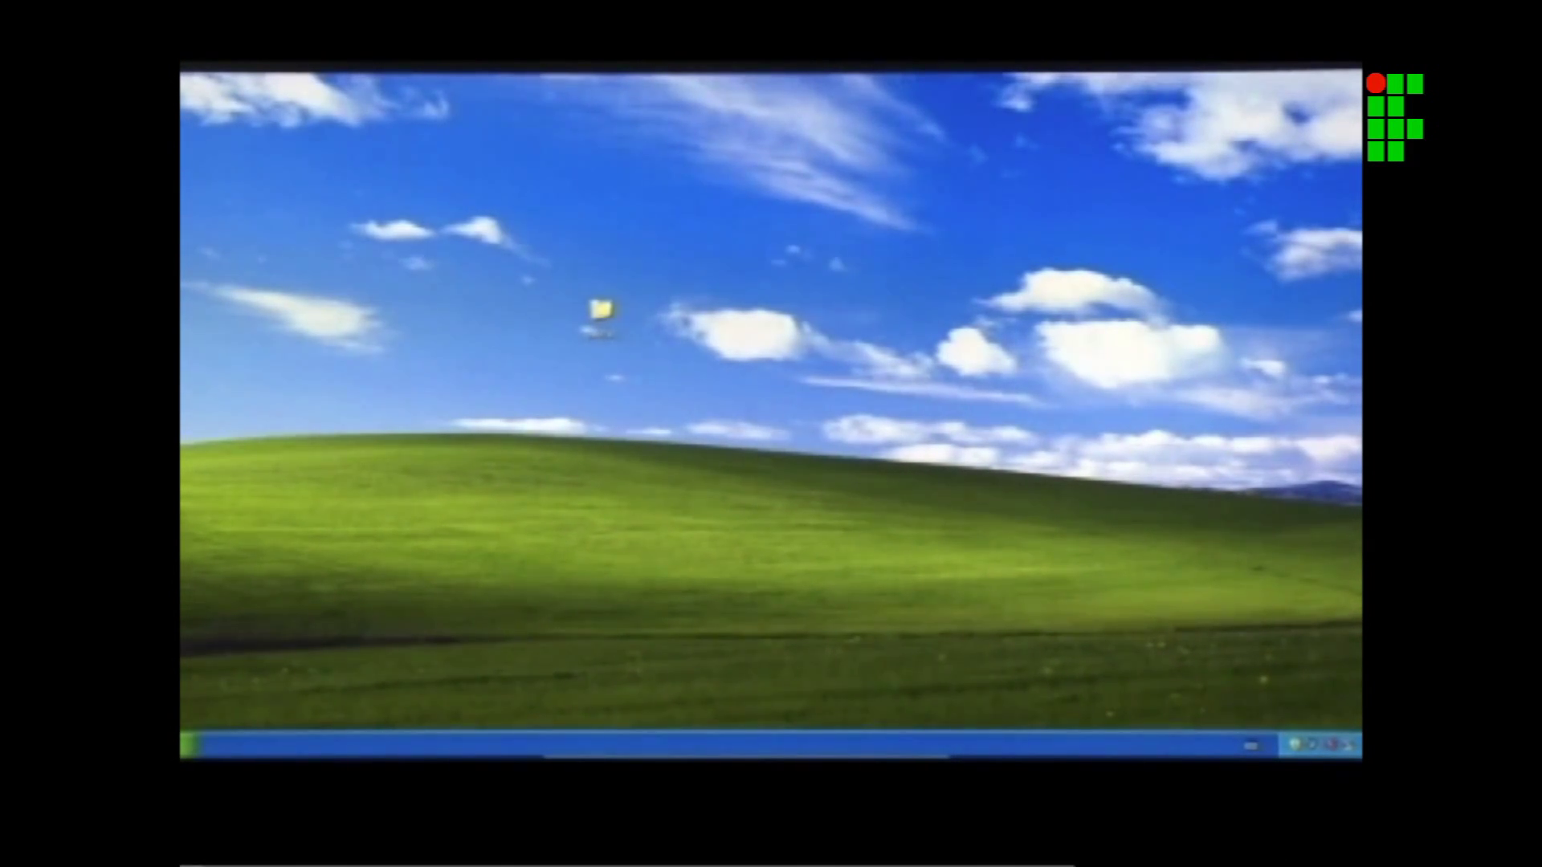
Open the Lixeira, permanently delete the texto file by emptying it, and close the window.
{"action": "key", "text": "Return"}
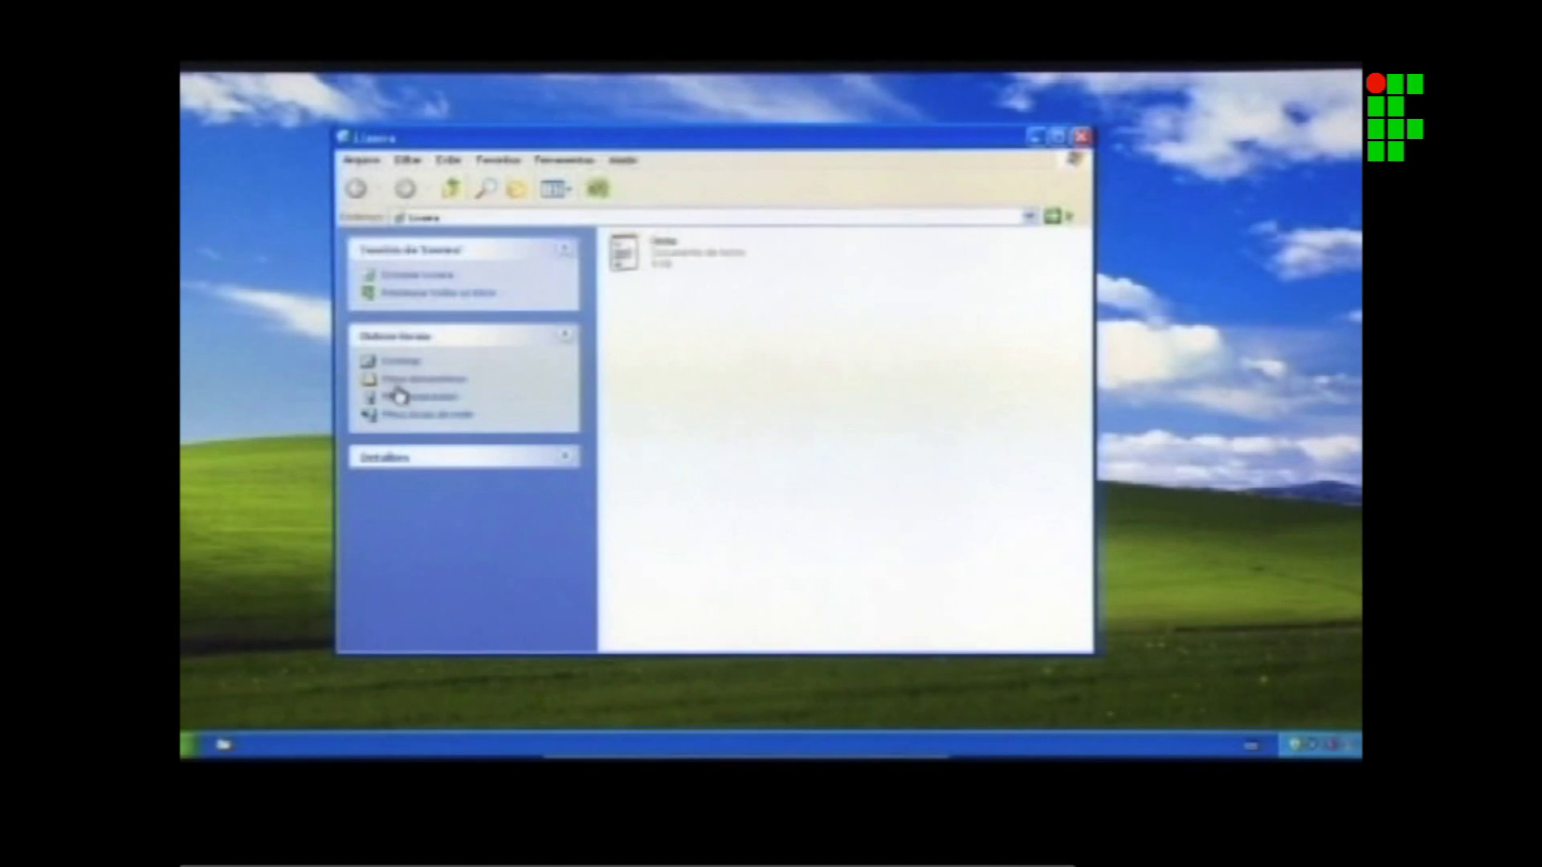
{"action": "left_click", "coordinate": [660, 266]}
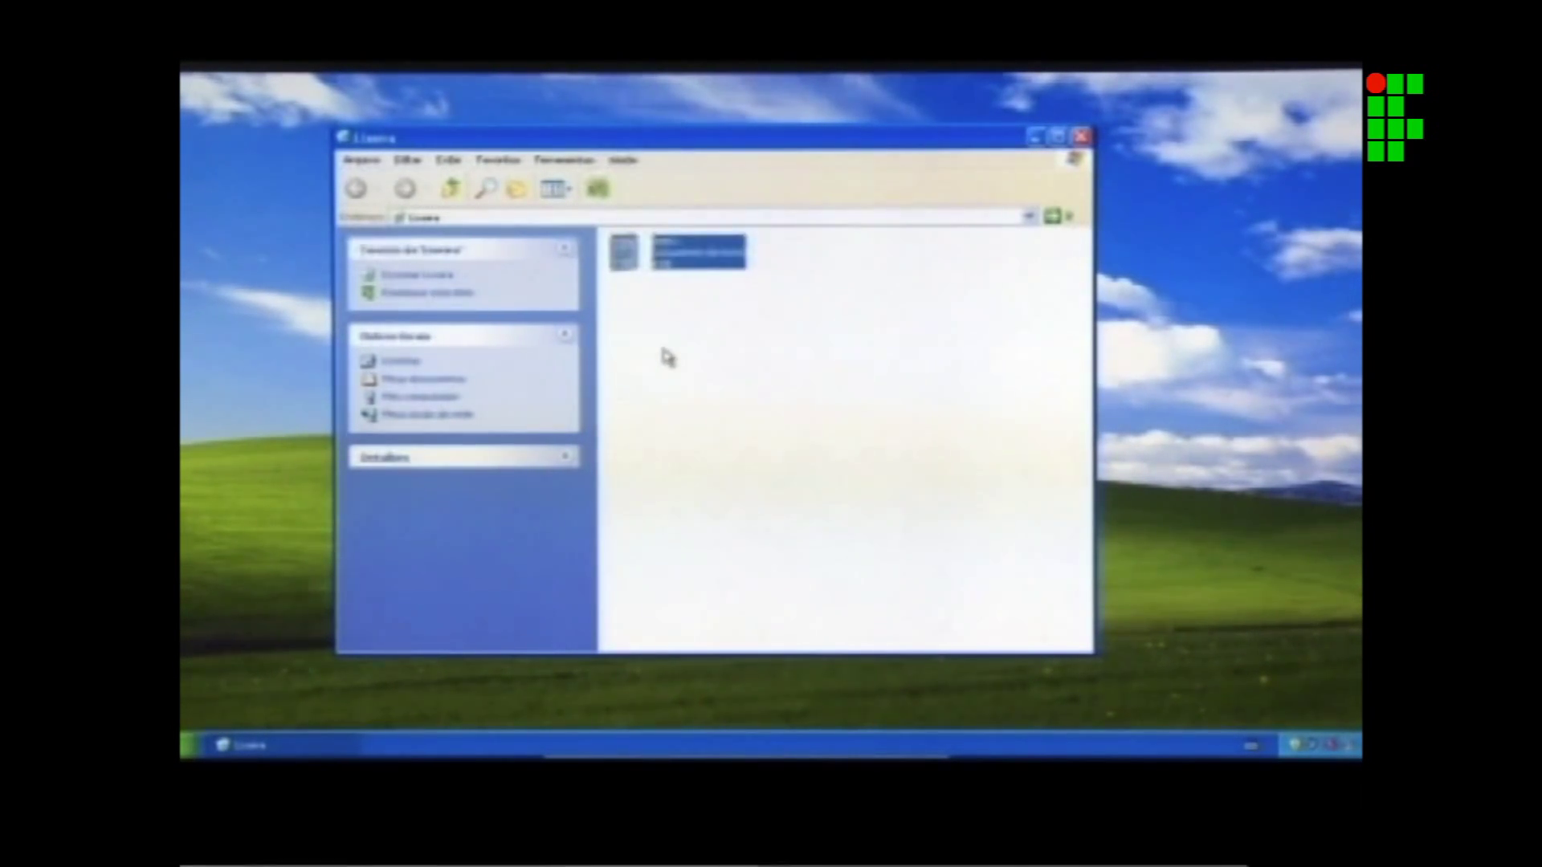
{"action": "left_click", "coordinate": [419, 283]}
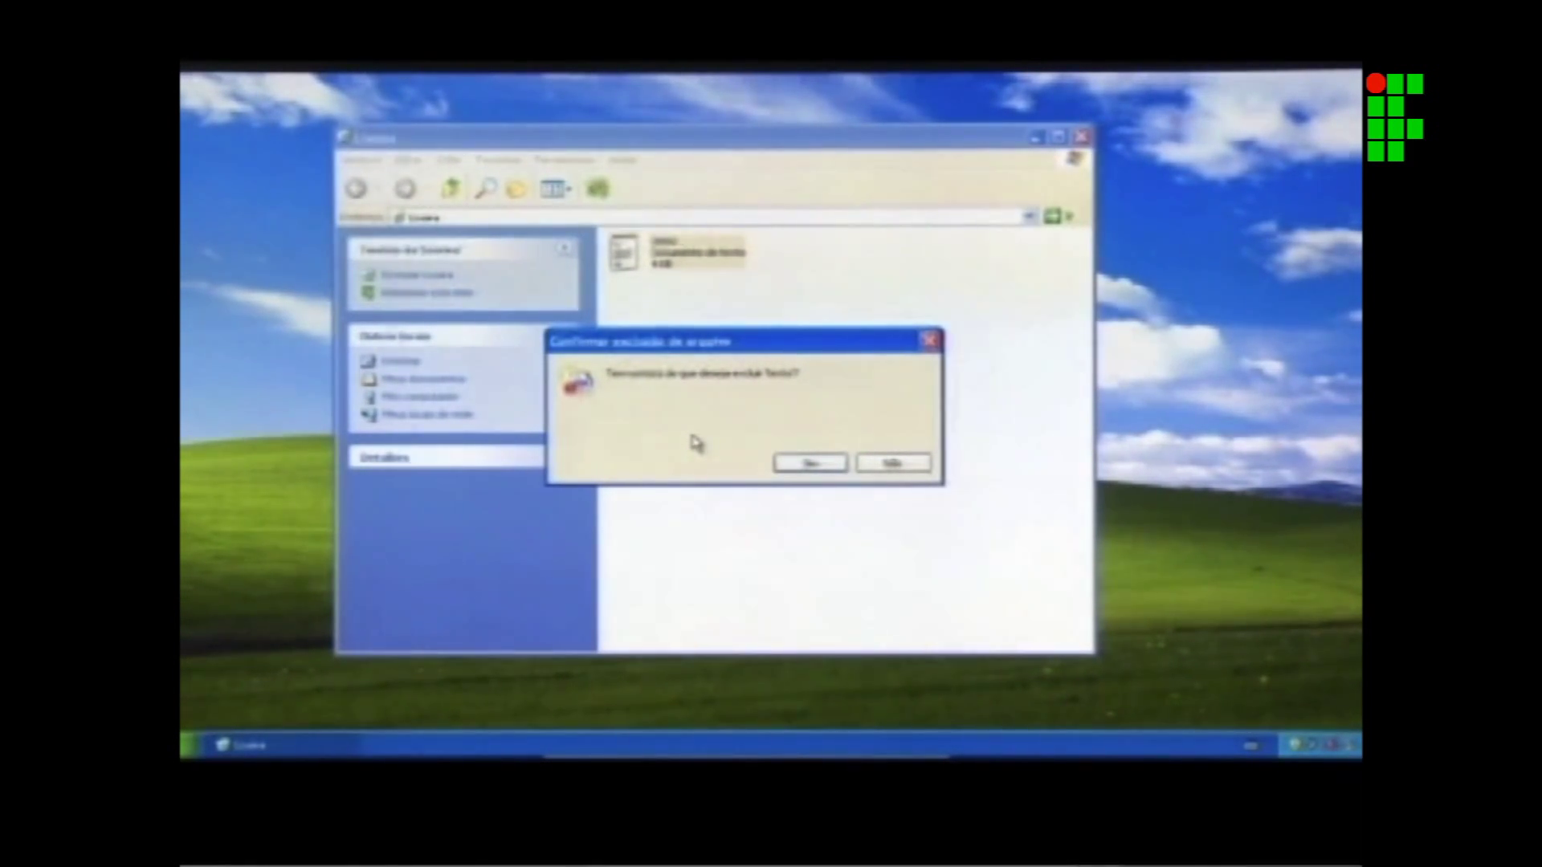
{"action": "left_click", "coordinate": [809, 464]}
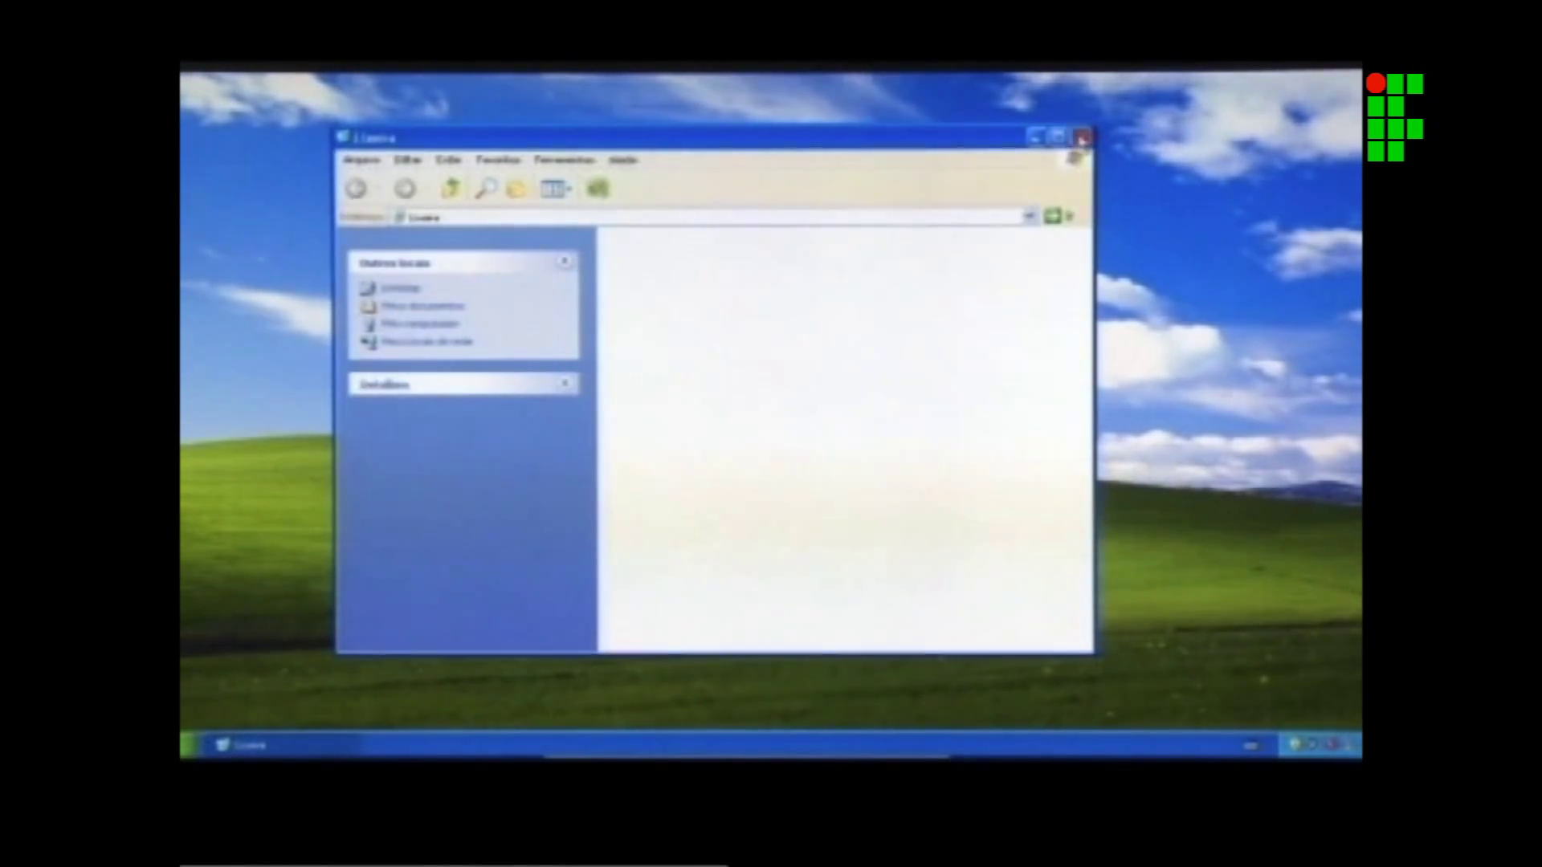
{"action": "left_click", "coordinate": [1082, 139]}
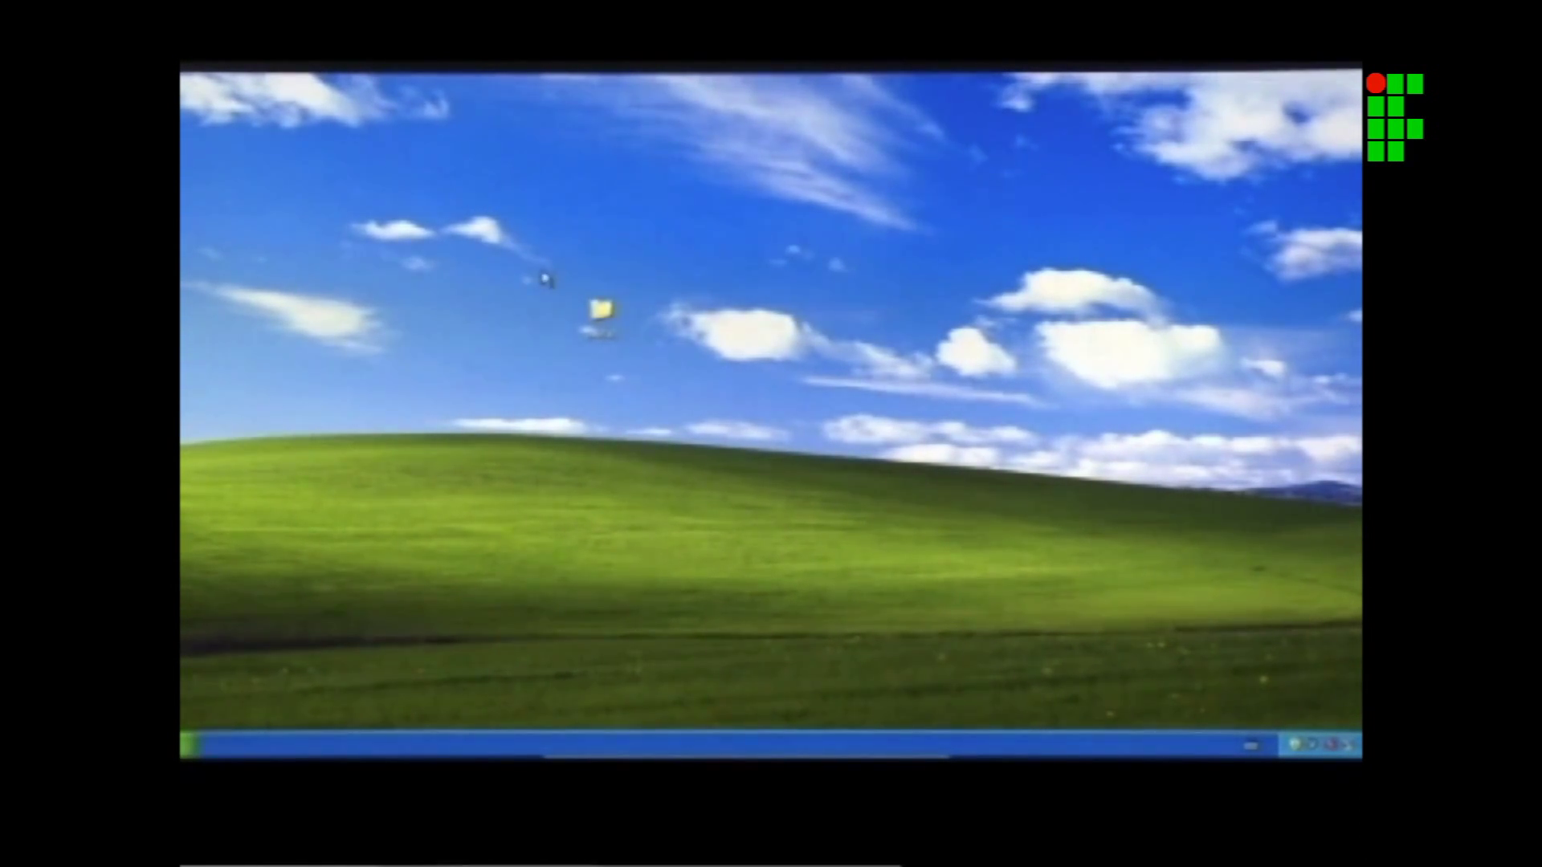
Delete the pasta1 folder from the desktop, confirming that it and its contents go to the Lixeira.
{"action": "left_click_drag", "start_coordinate": [589, 284], "coordinate": [661, 376]}
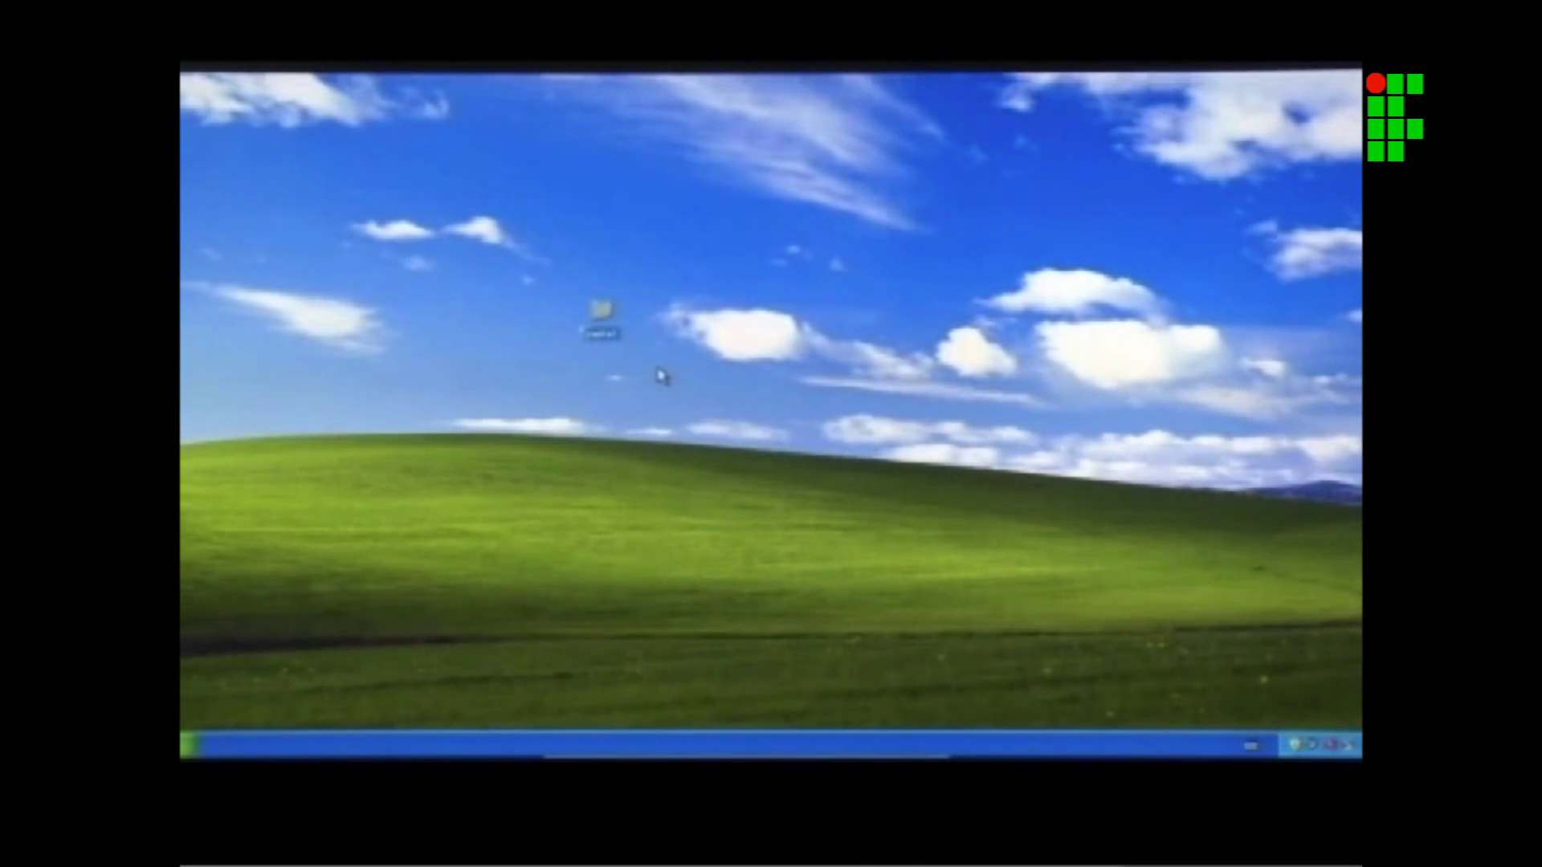
{"action": "right_click", "coordinate": [605, 317]}
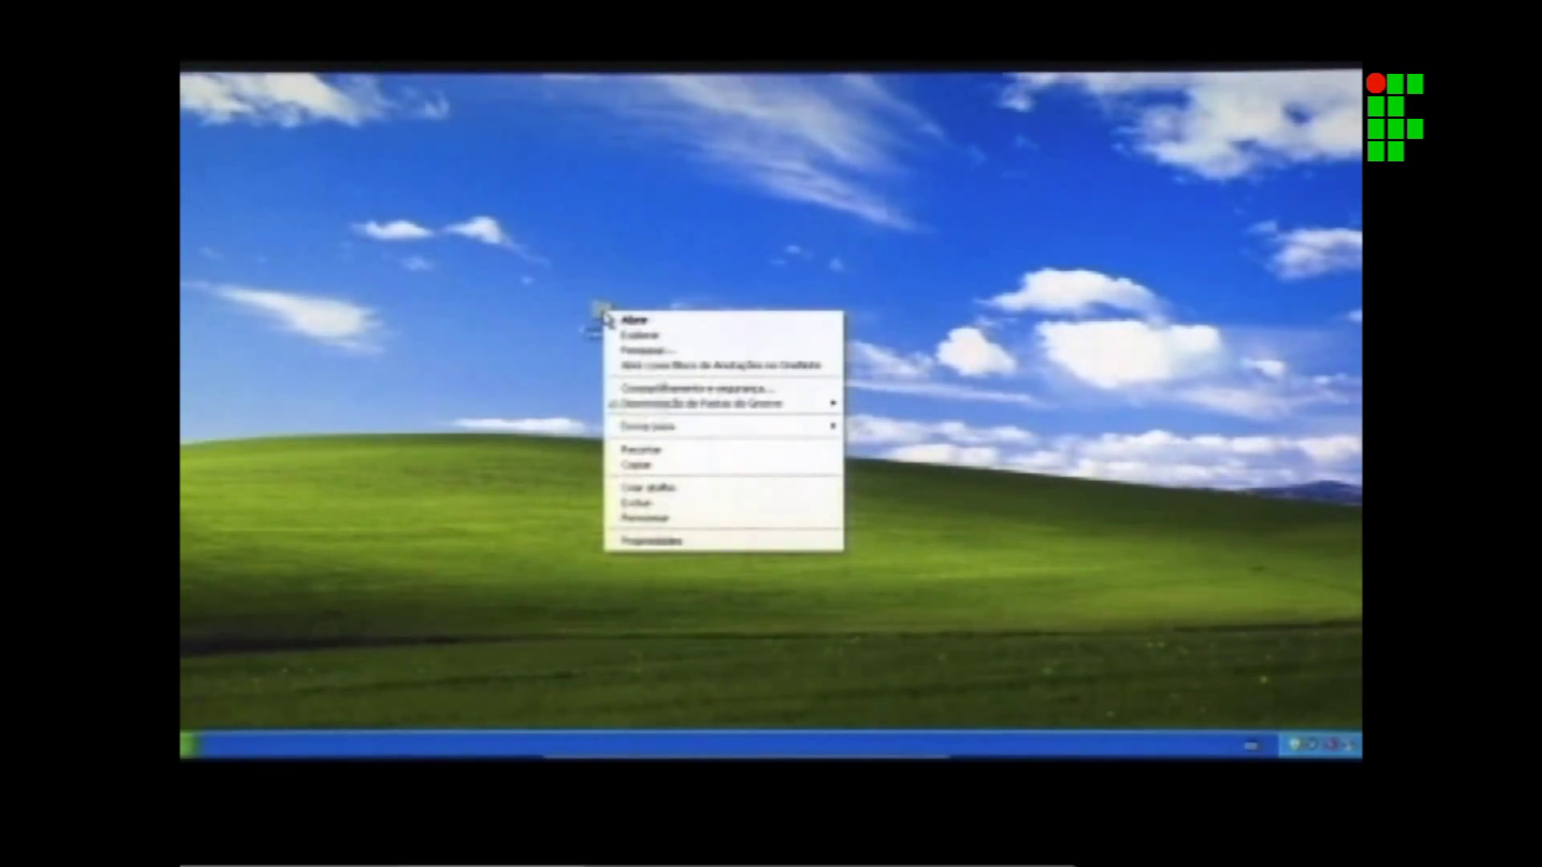
{"action": "left_click", "coordinate": [695, 504]}
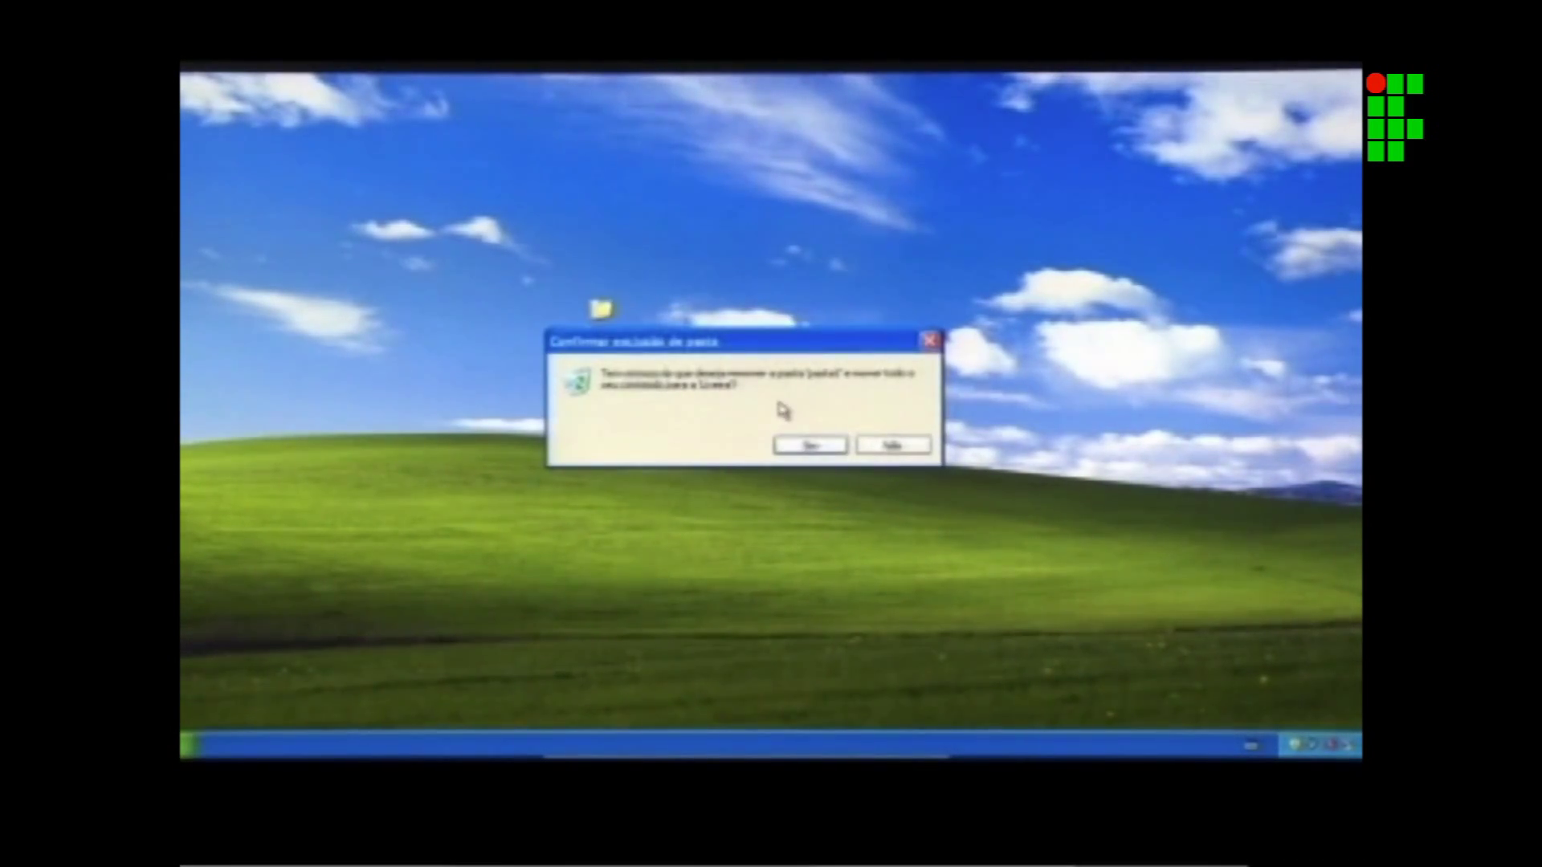
{"action": "left_click", "coordinate": [809, 448]}
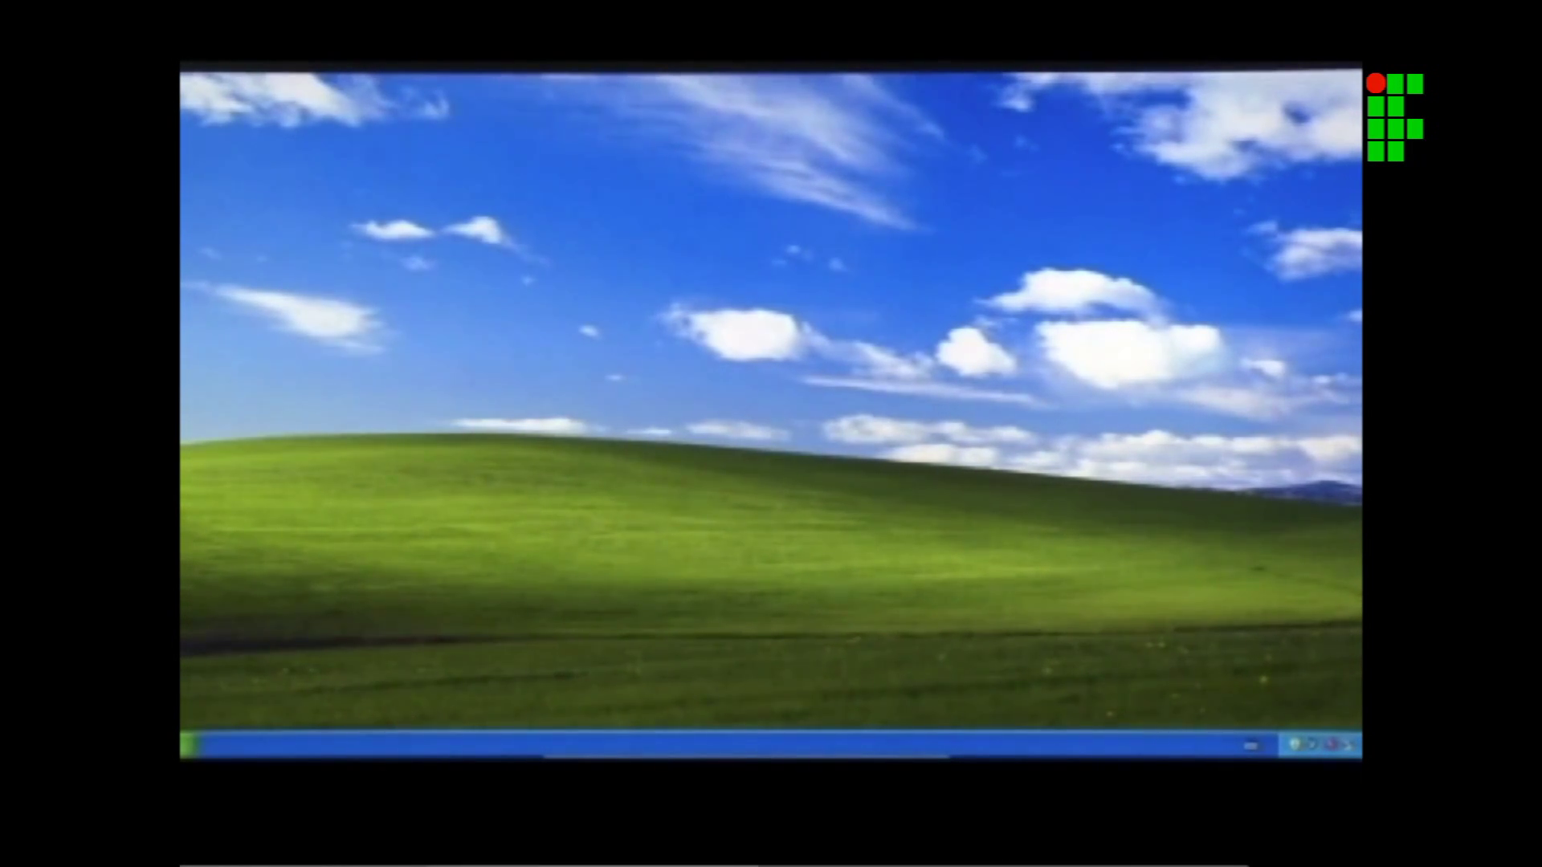
Open the Lixeira, empty it to permanently delete the pasta1 folder, and close the window.
{"action": "double_click", "coordinate": [217, 187]}
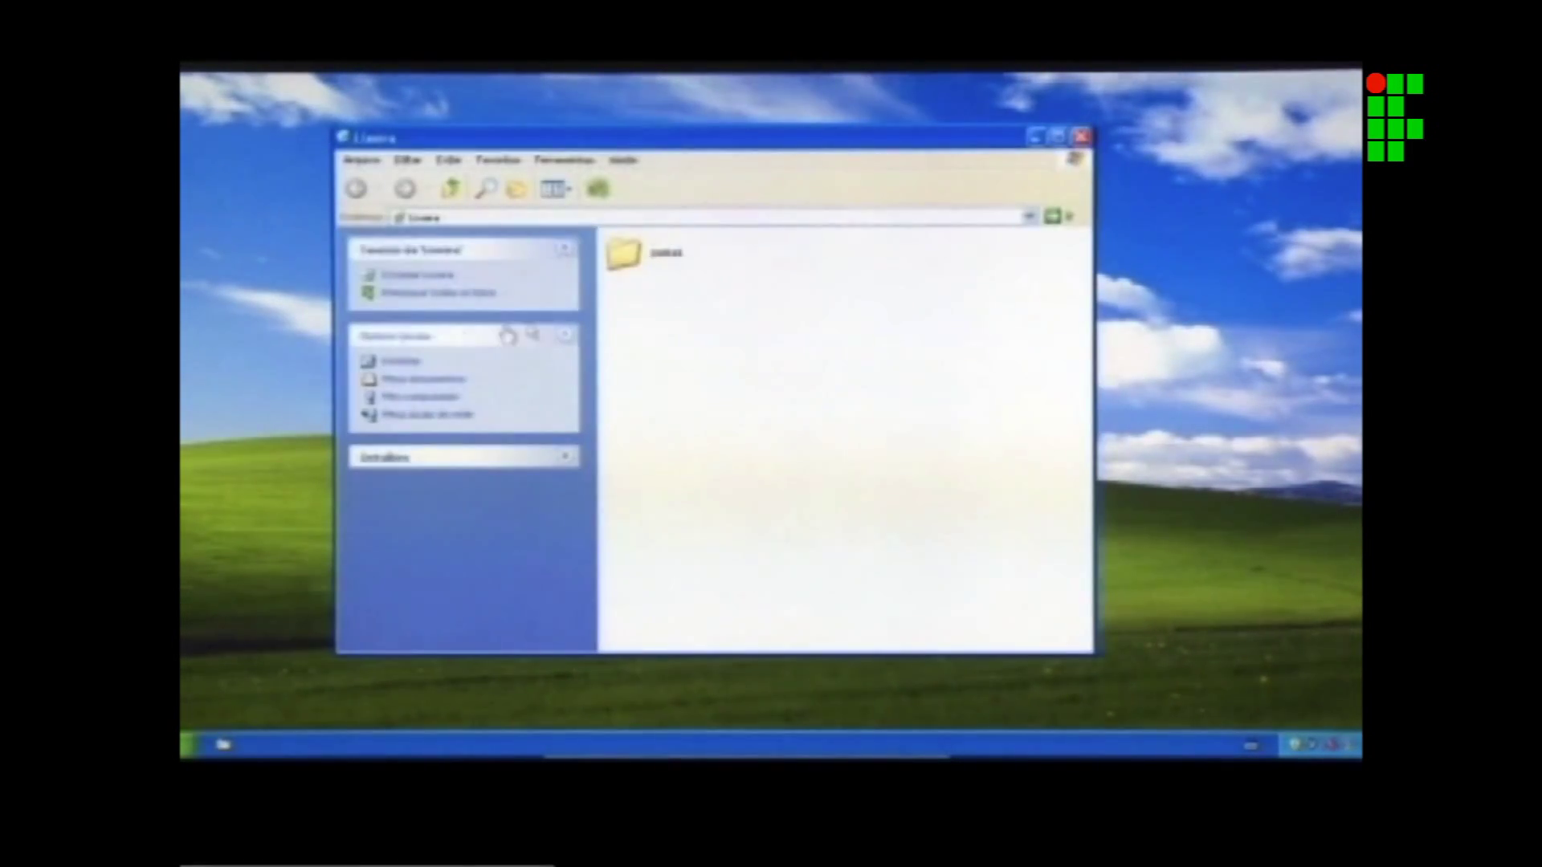
{"action": "left_click", "coordinate": [634, 259]}
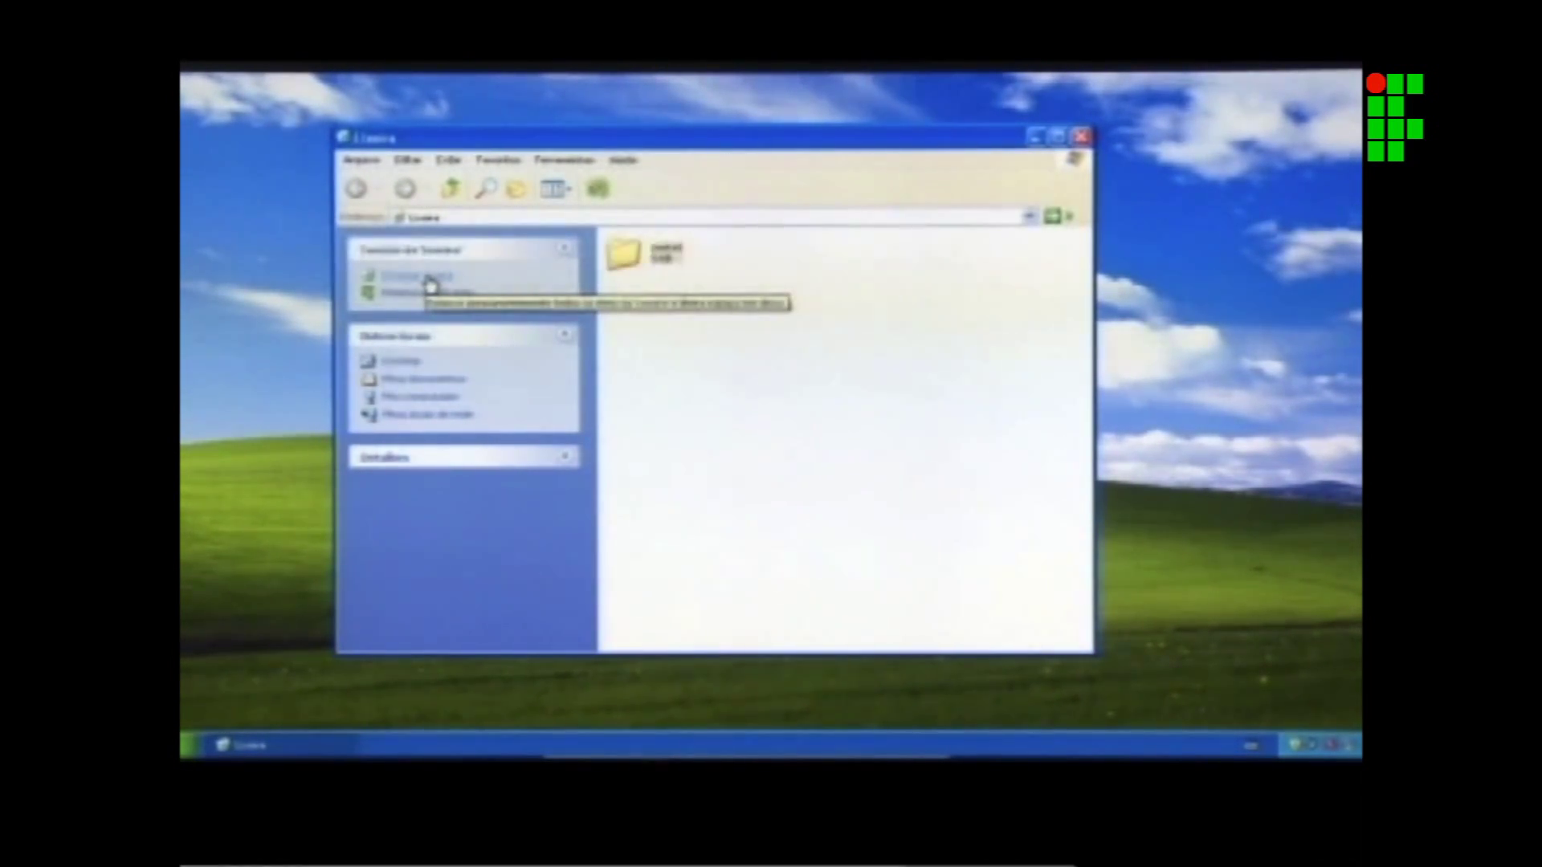
{"action": "left_click", "coordinate": [429, 281]}
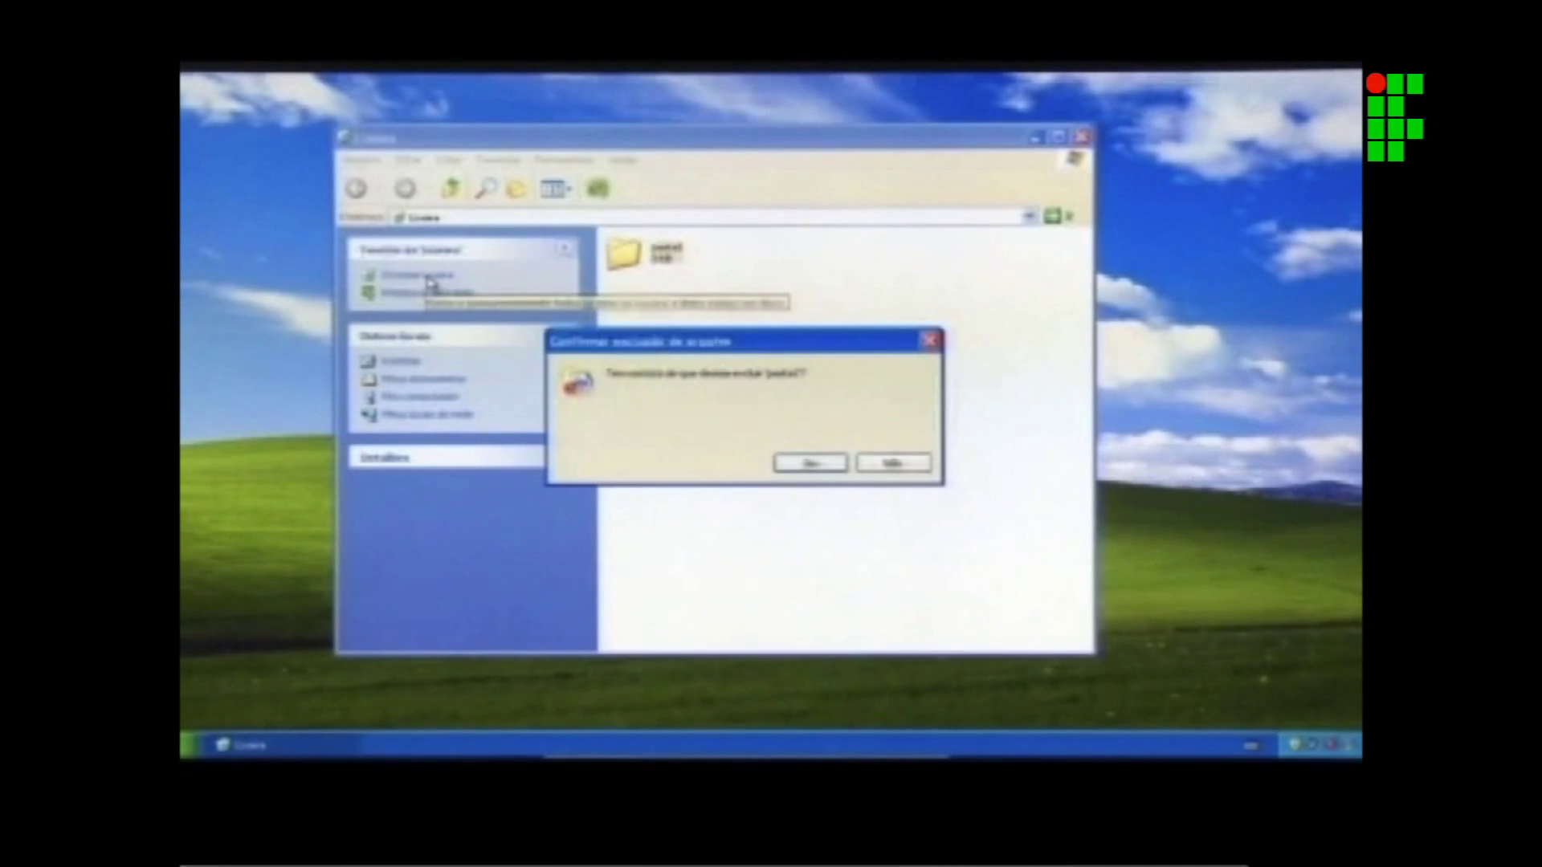
{"action": "left_click", "coordinate": [810, 466]}
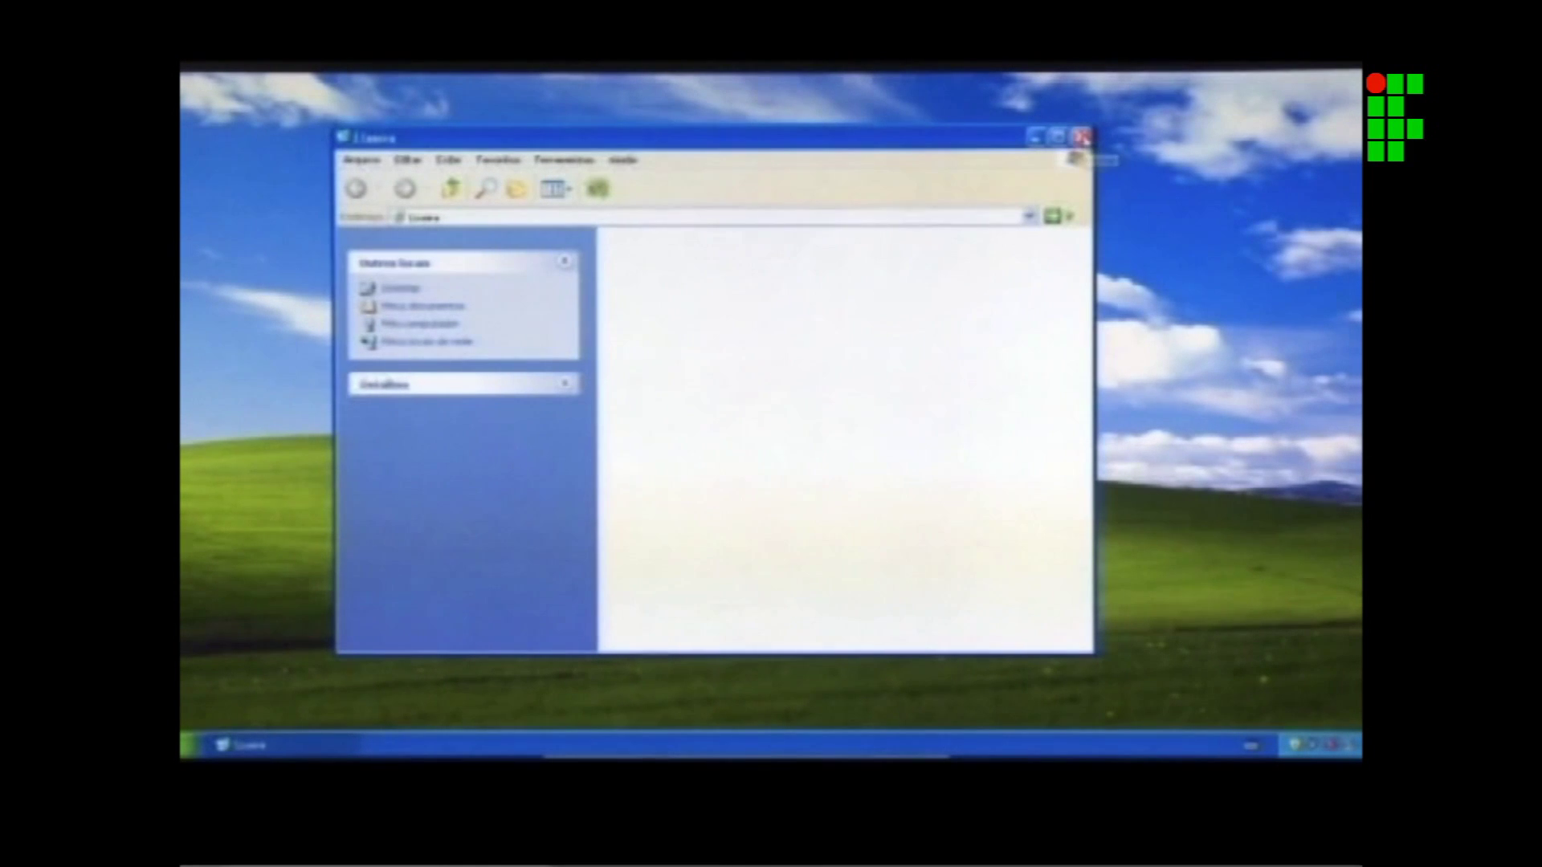
{"action": "left_click", "coordinate": [1083, 138]}
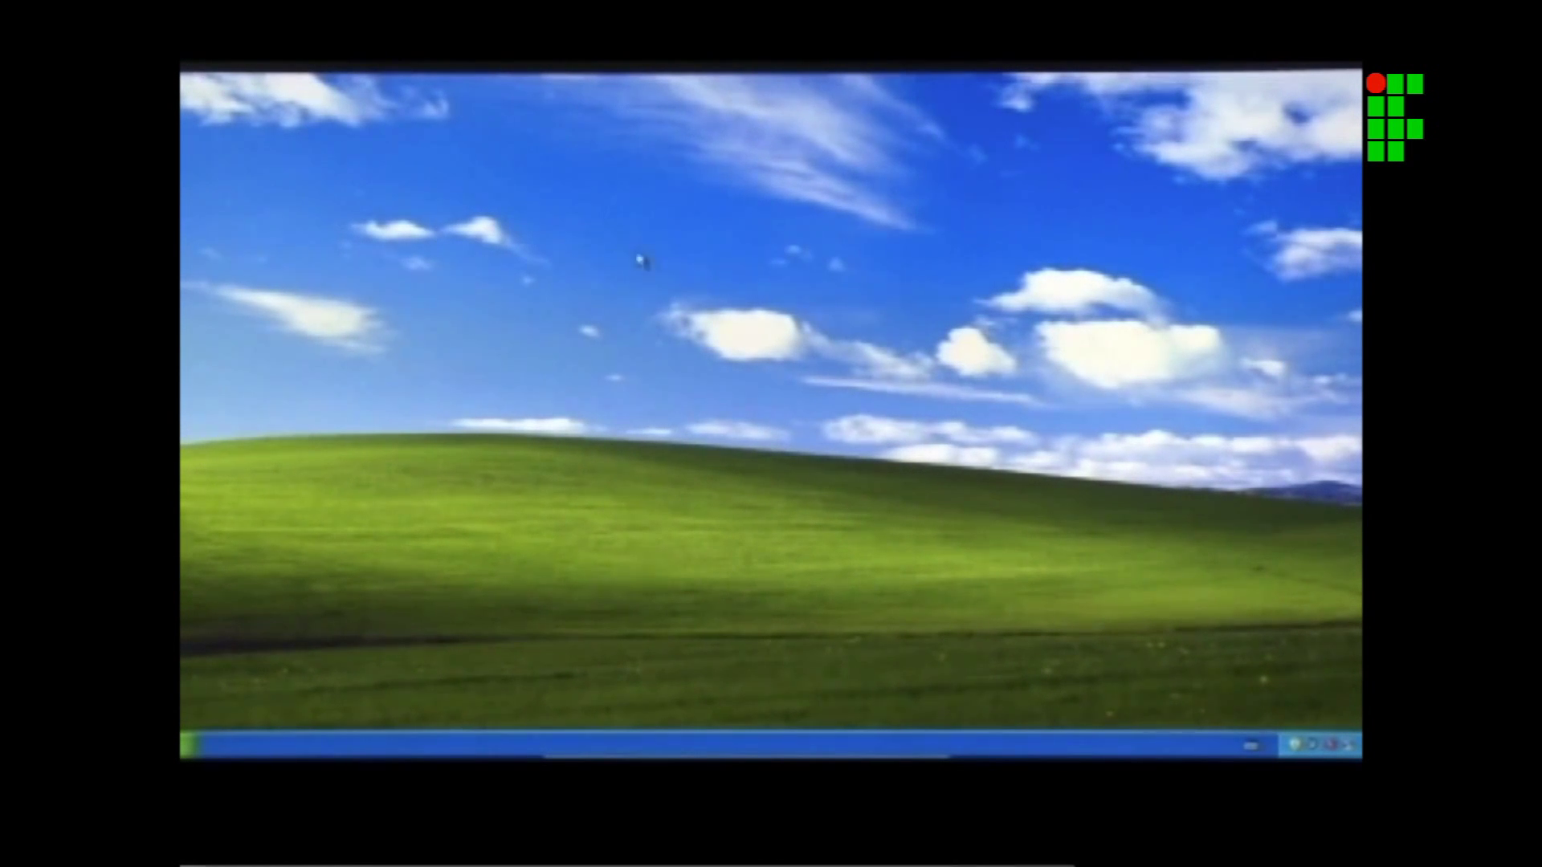
Open the desktop's display properties, preview the classic Windows theme, and set the theme back to Windows XP.
{"action": "right_click", "coordinate": [647, 245]}
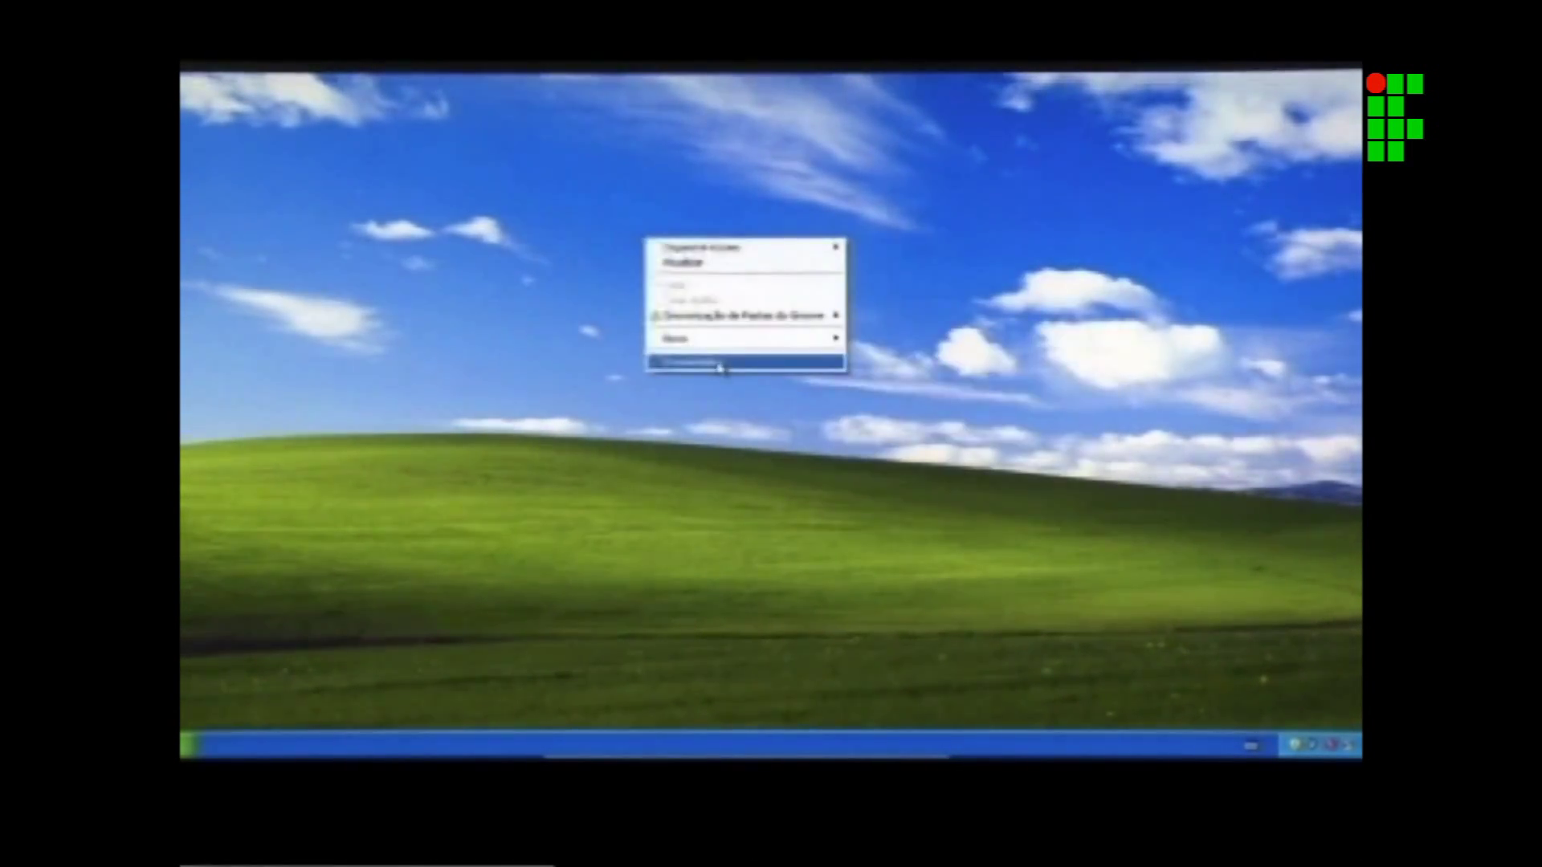
{"action": "left_click", "coordinate": [720, 363]}
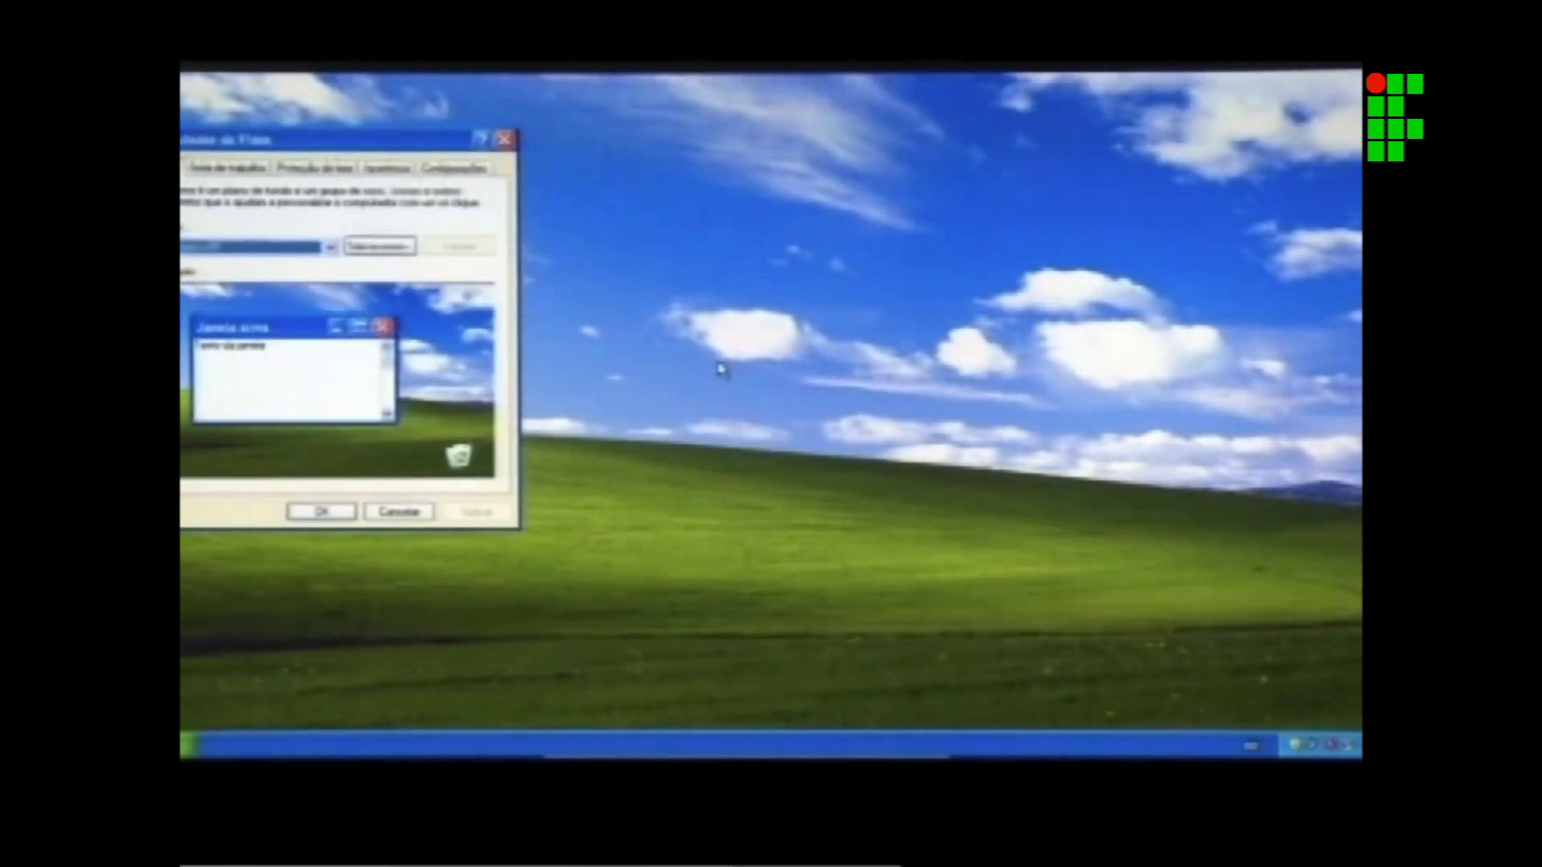
{"action": "left_click", "coordinate": [332, 251]}
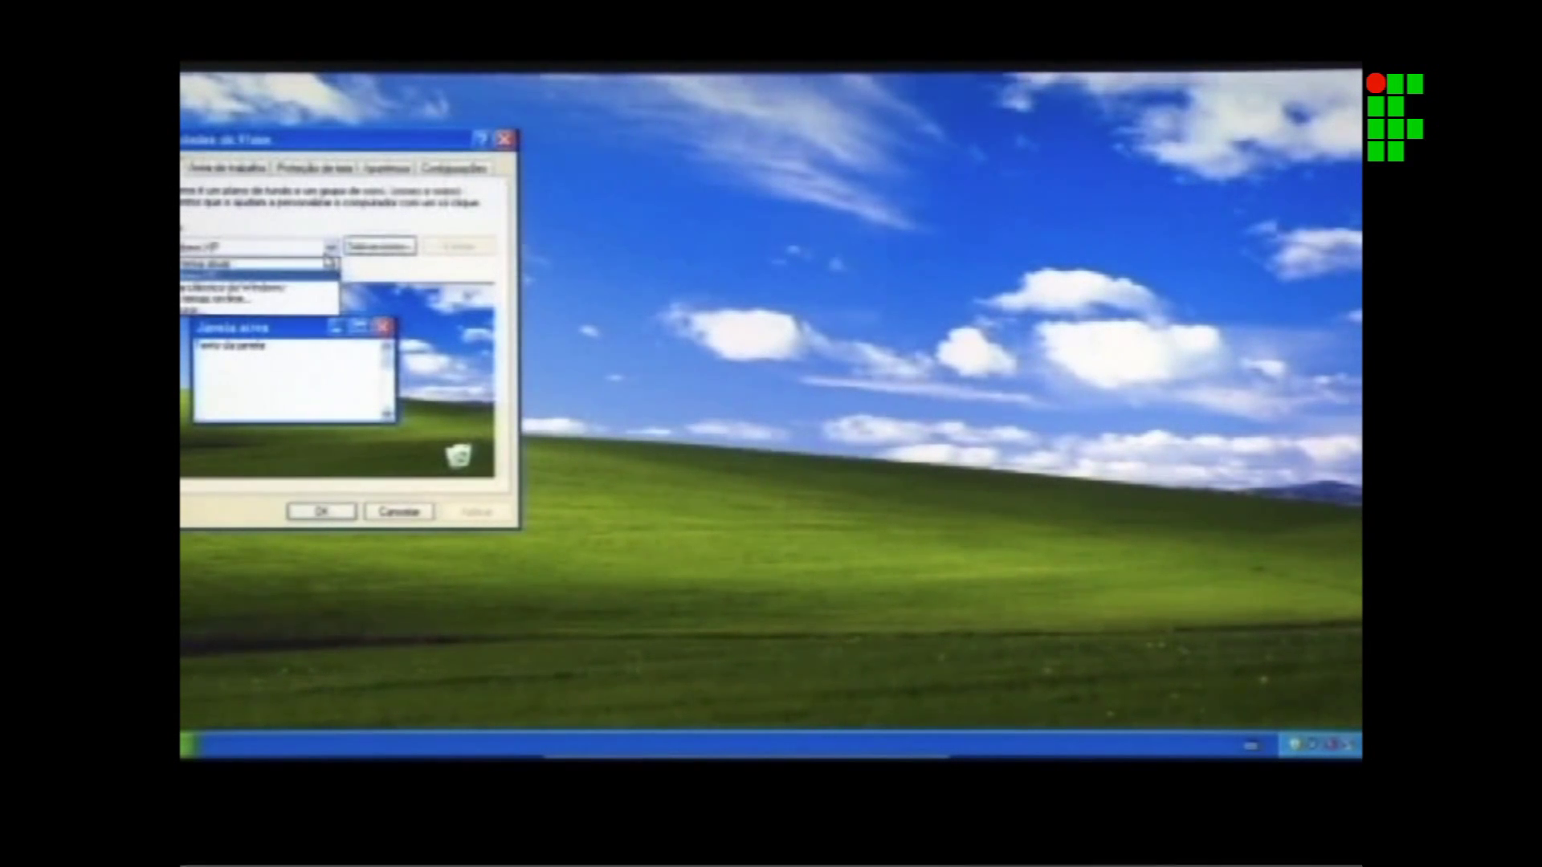
{"action": "left_click", "coordinate": [300, 288]}
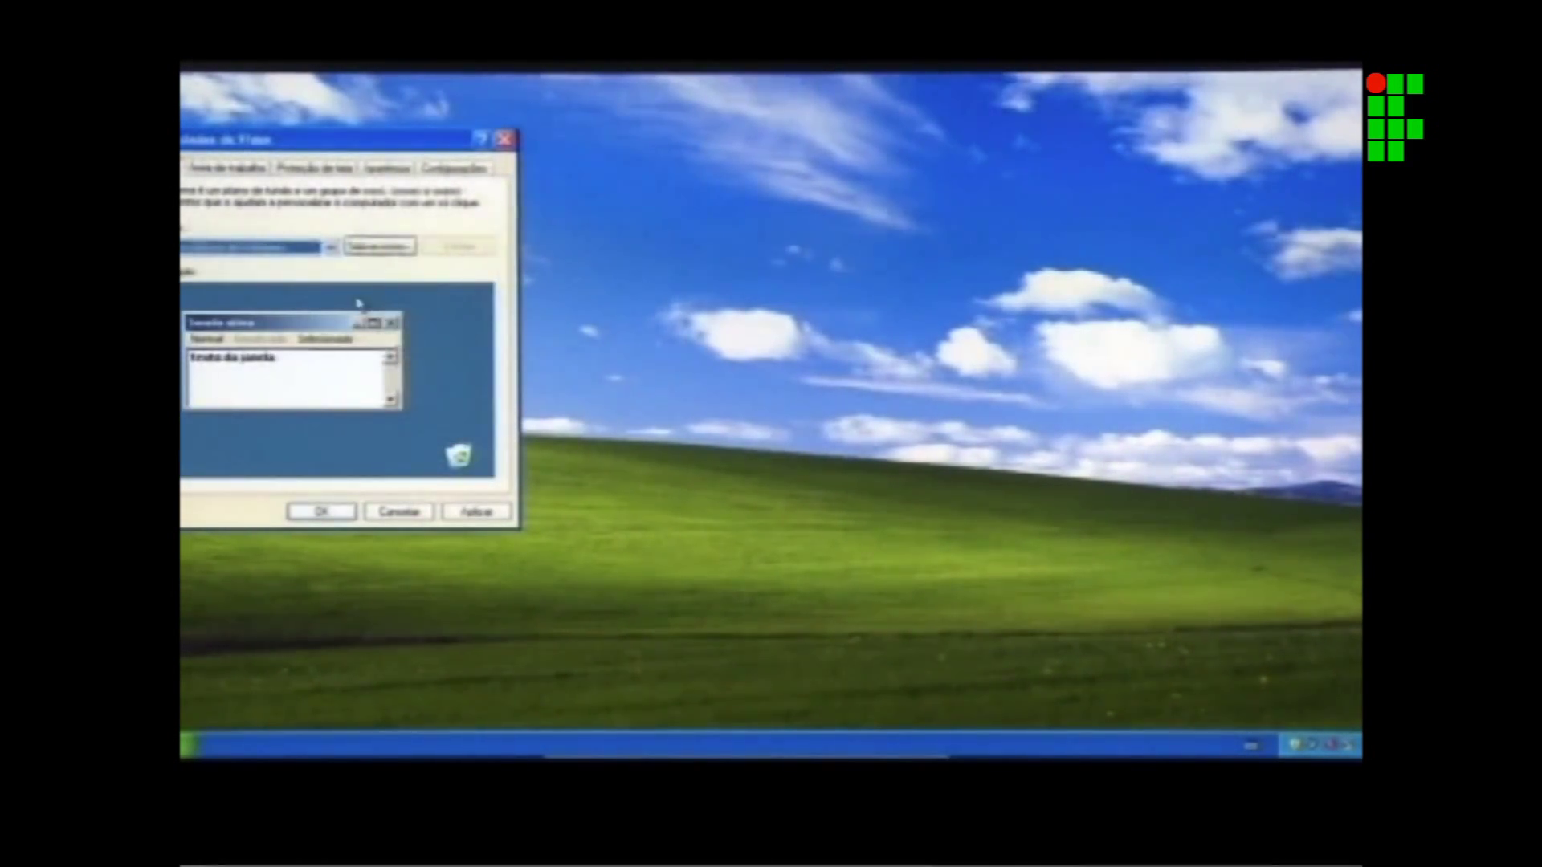
{"action": "left_click", "coordinate": [330, 249]}
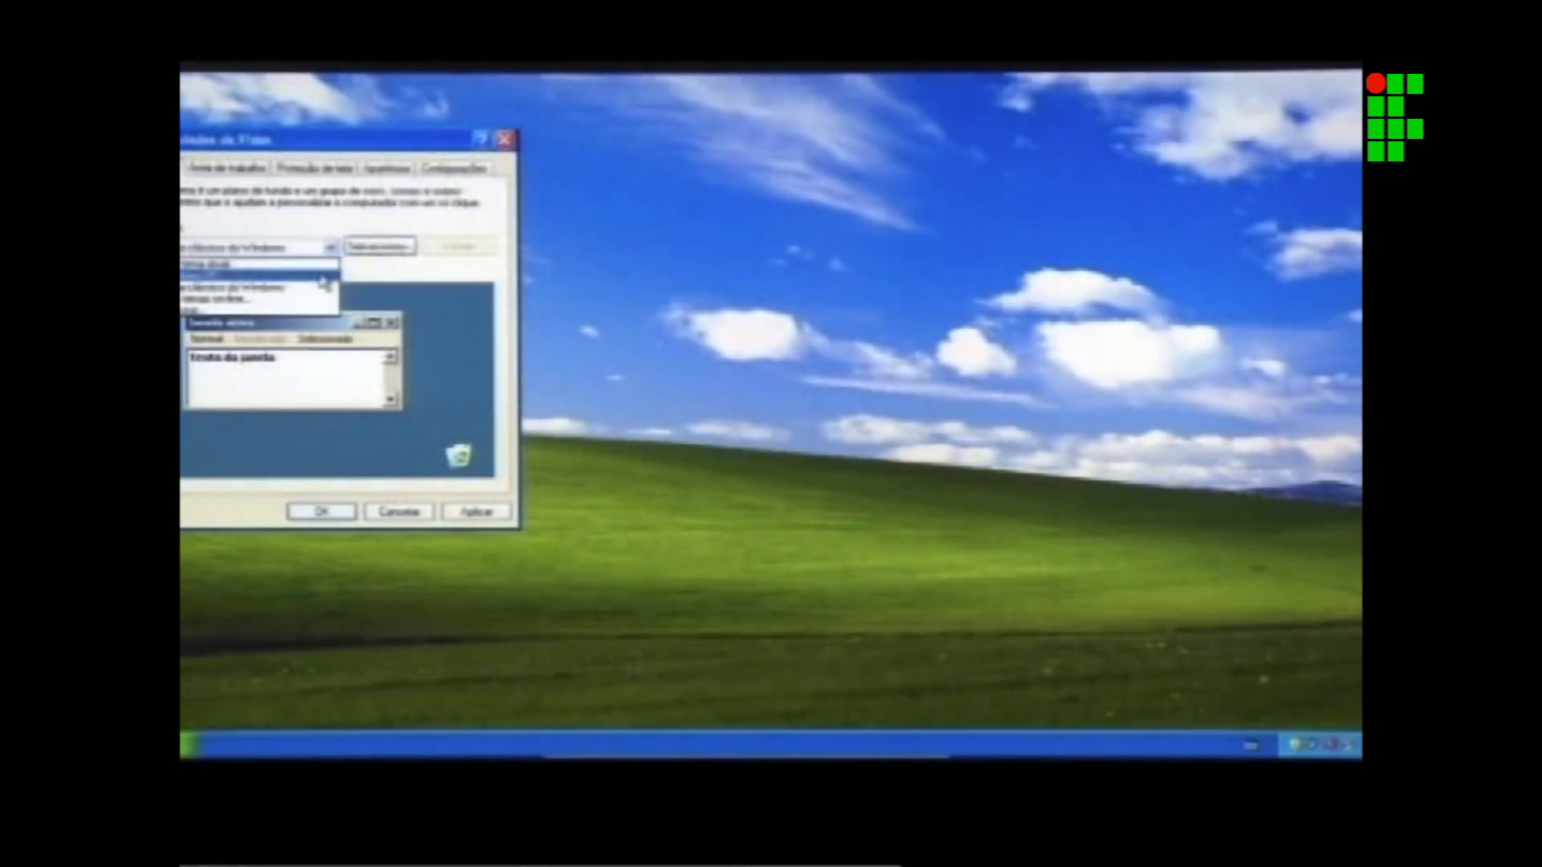
{"action": "left_click", "coordinate": [321, 275]}
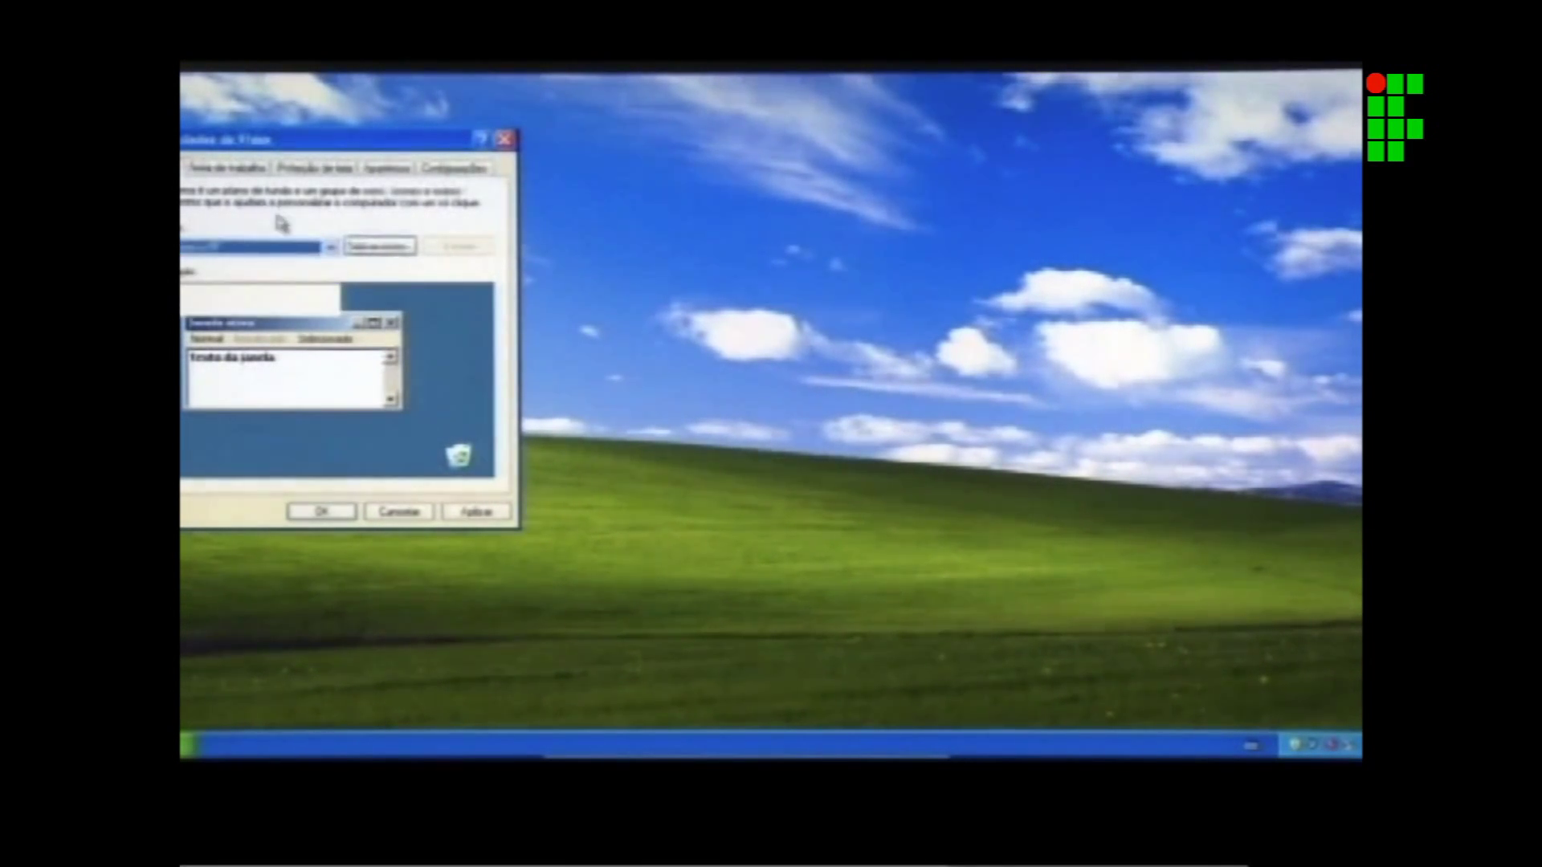
Preview several desktop backgrounds in the display properties, including Azul, Bolhas de sabão and Crepúsculo.
{"action": "left_click", "coordinate": [228, 169]}
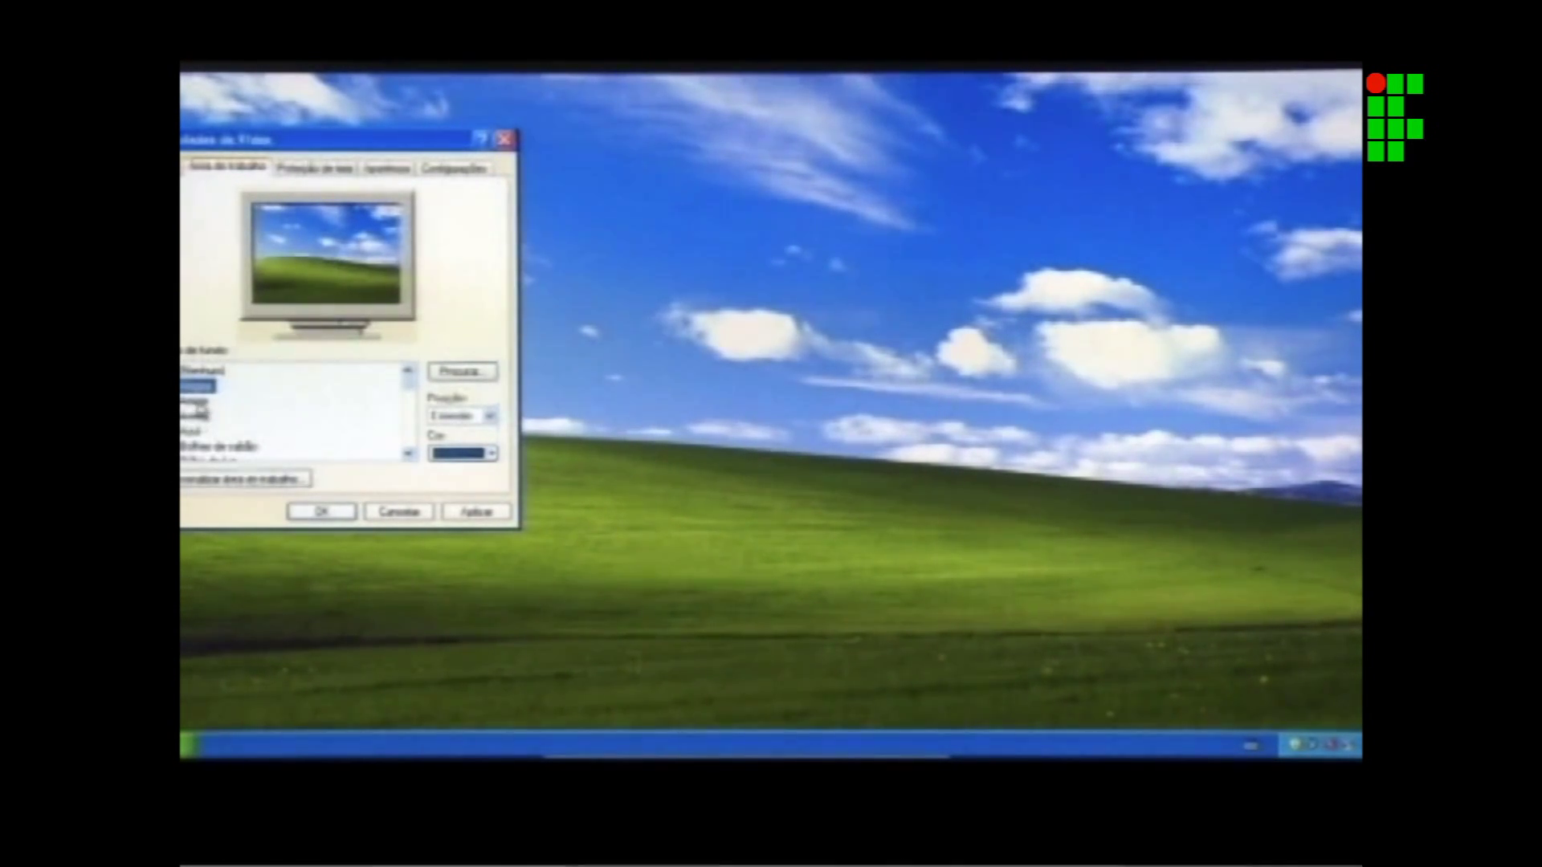
{"action": "left_click", "coordinate": [196, 404]}
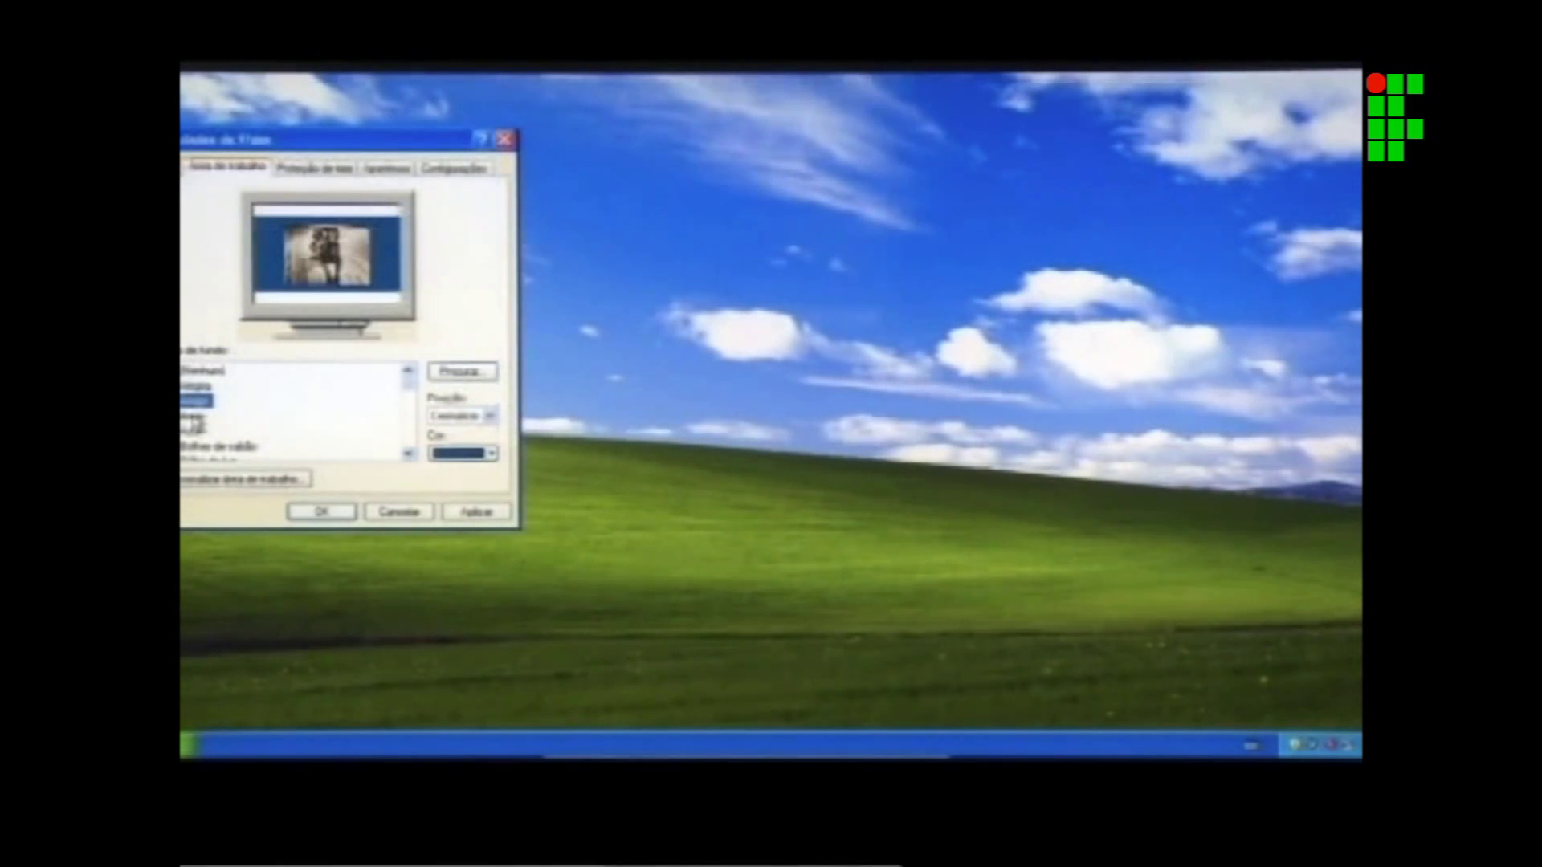
{"action": "left_click", "coordinate": [196, 416]}
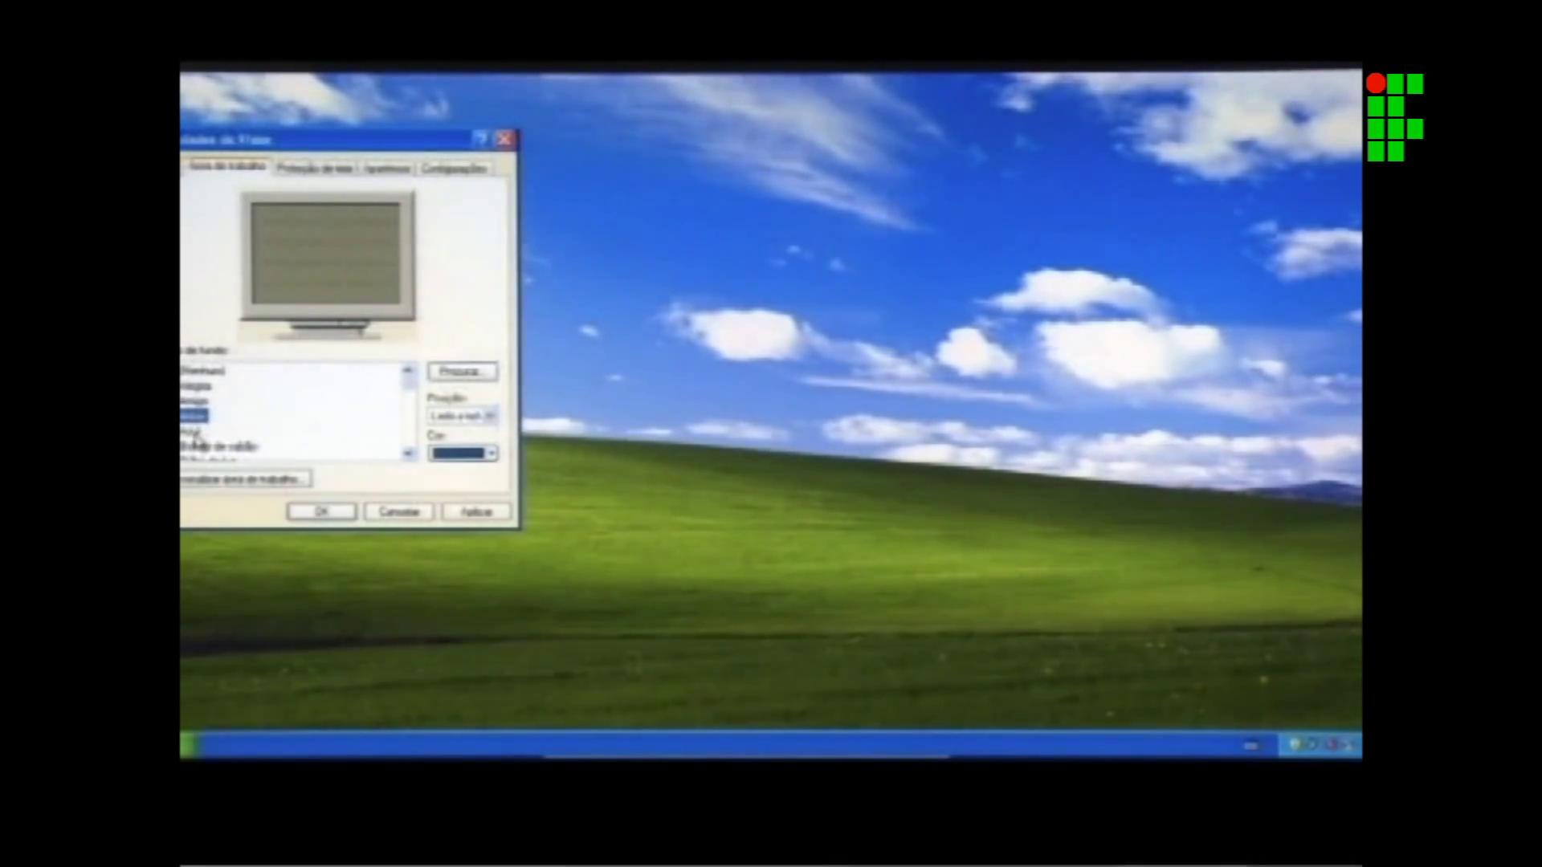
{"action": "left_click", "coordinate": [195, 432]}
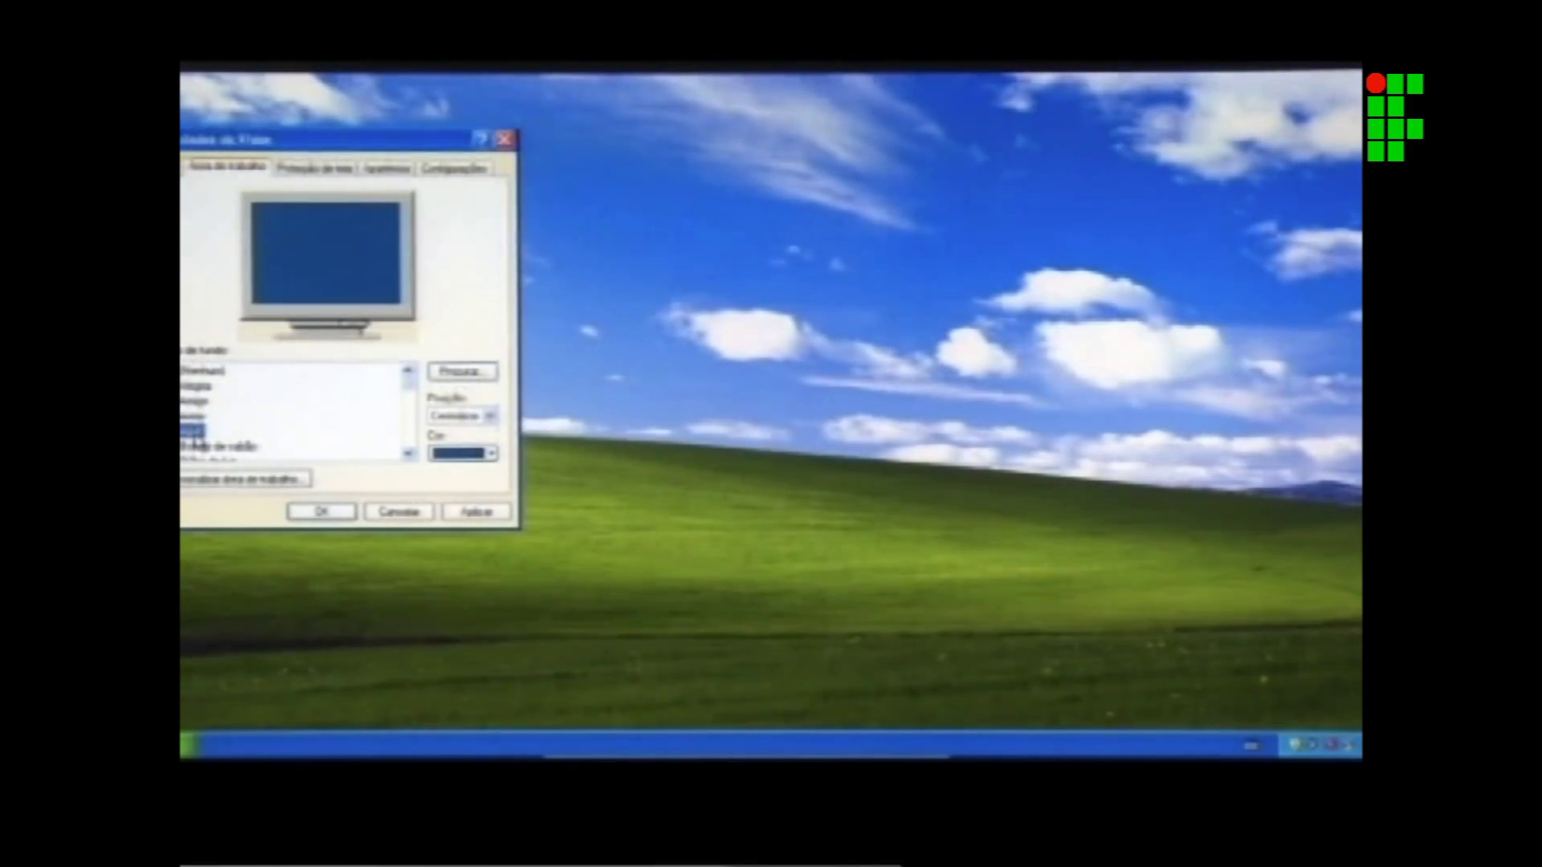
{"action": "left_click", "coordinate": [233, 447]}
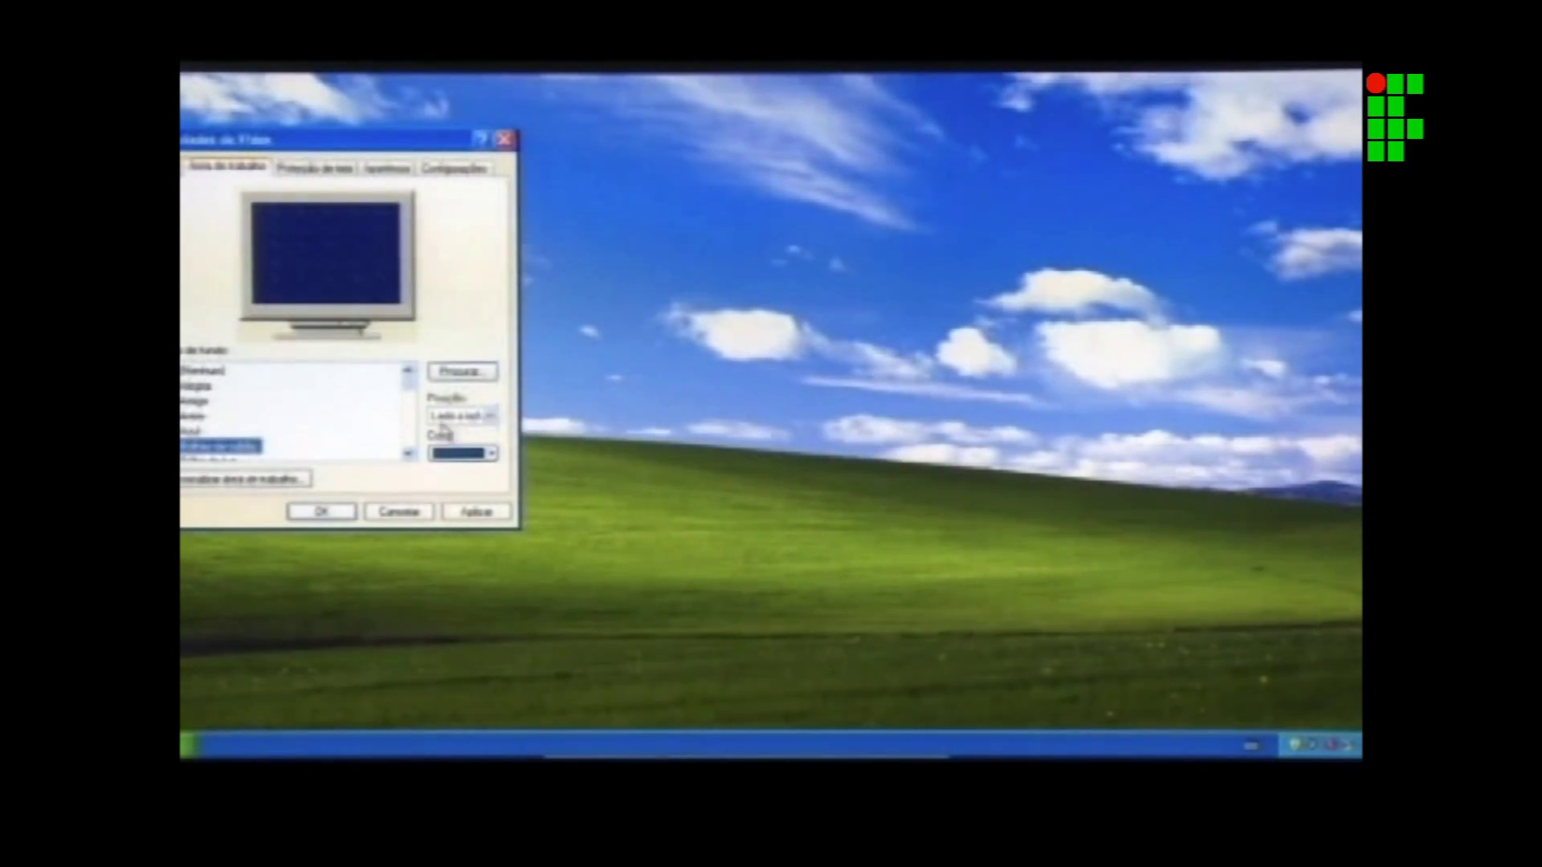
{"action": "left_click", "coordinate": [408, 455]}
{"action": "left_click", "coordinate": [408, 454]}
{"action": "left_click", "coordinate": [408, 455]}
{"action": "left_click", "coordinate": [408, 454]}
{"action": "left_click", "coordinate": [408, 454]}
{"action": "left_click", "coordinate": [408, 455]}
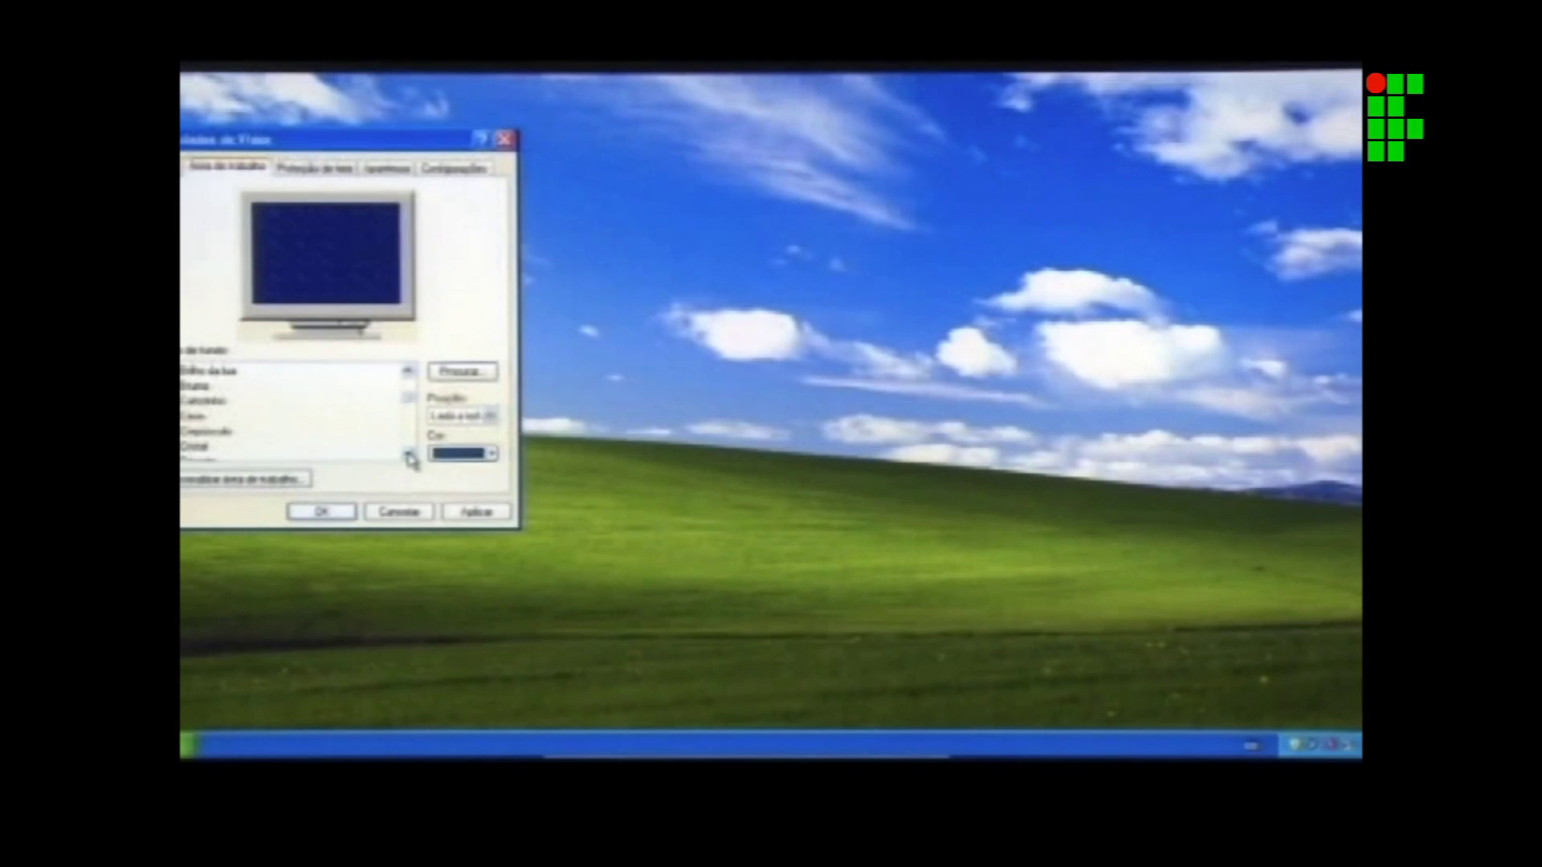
{"action": "left_click", "coordinate": [212, 434]}
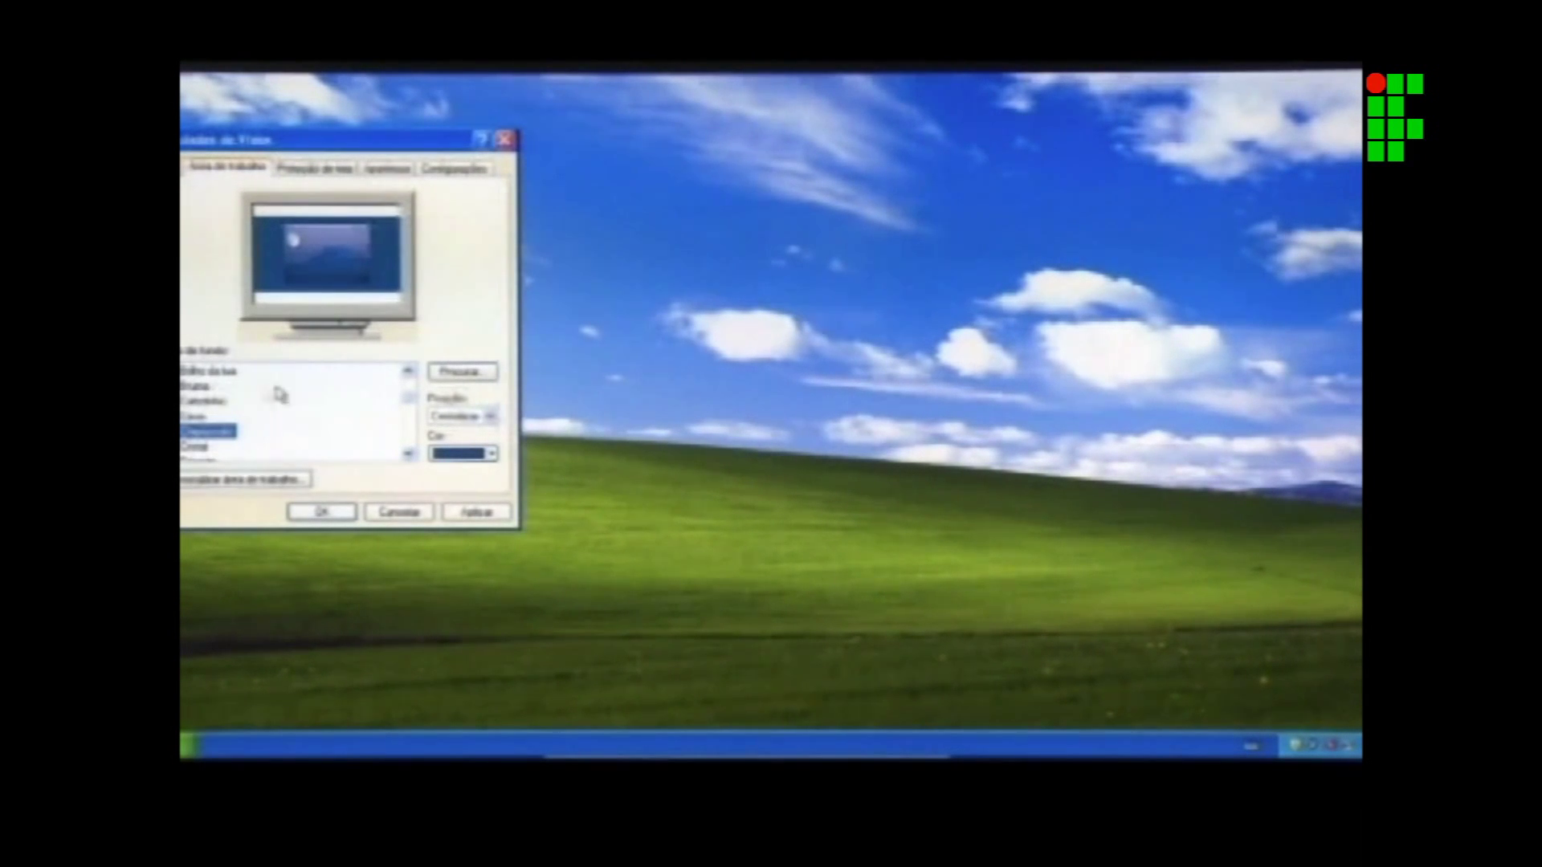
Choose Bolhas de sabão as the desktop background and apply it.
{"action": "left_click", "coordinate": [410, 373]}
{"action": "left_click", "coordinate": [408, 373]}
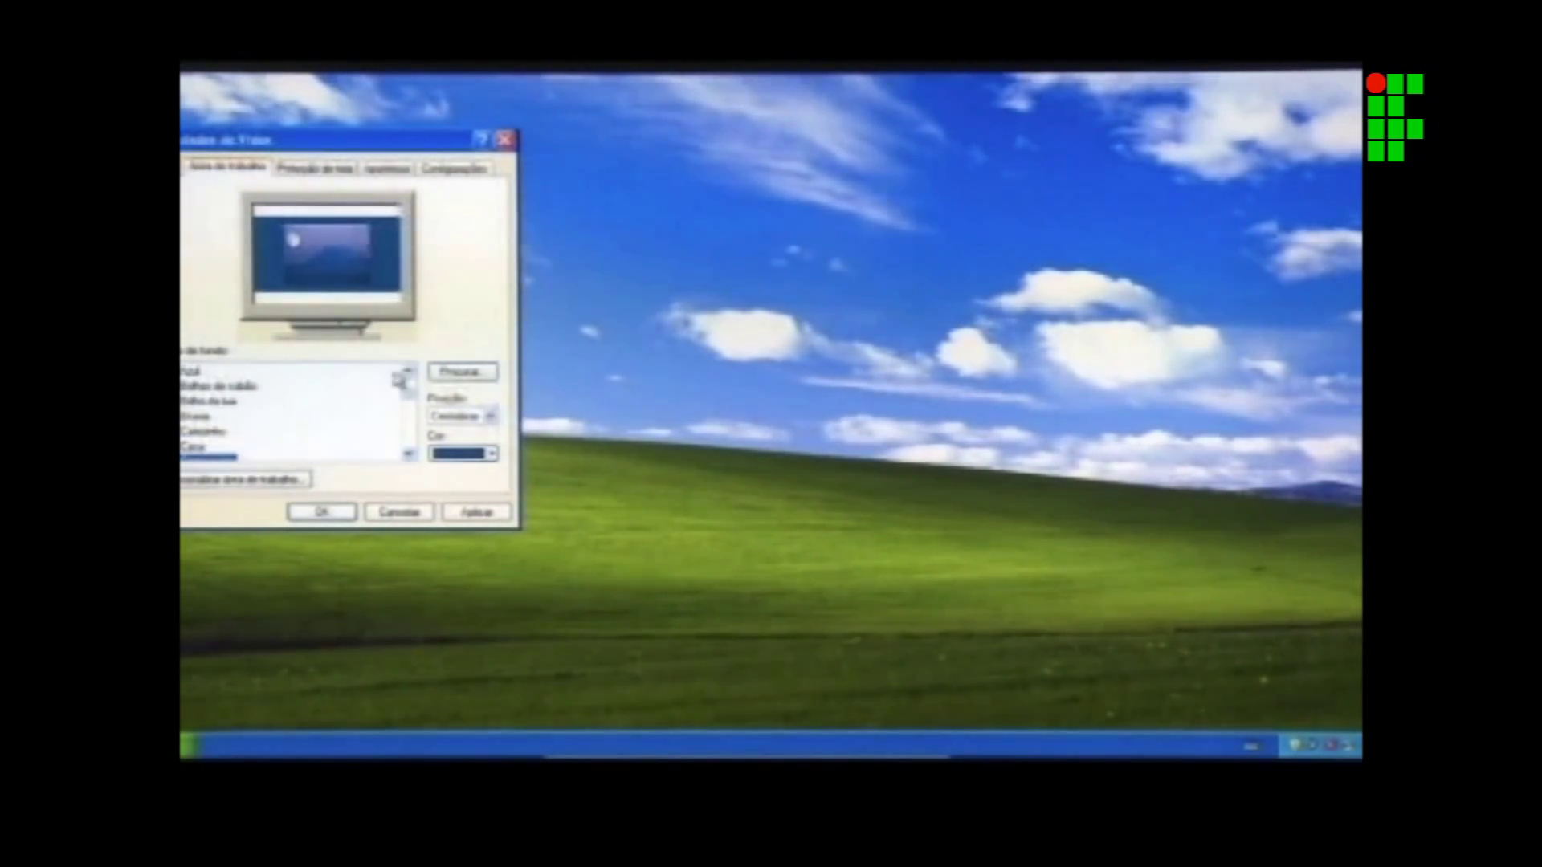
{"action": "left_click", "coordinate": [256, 389]}
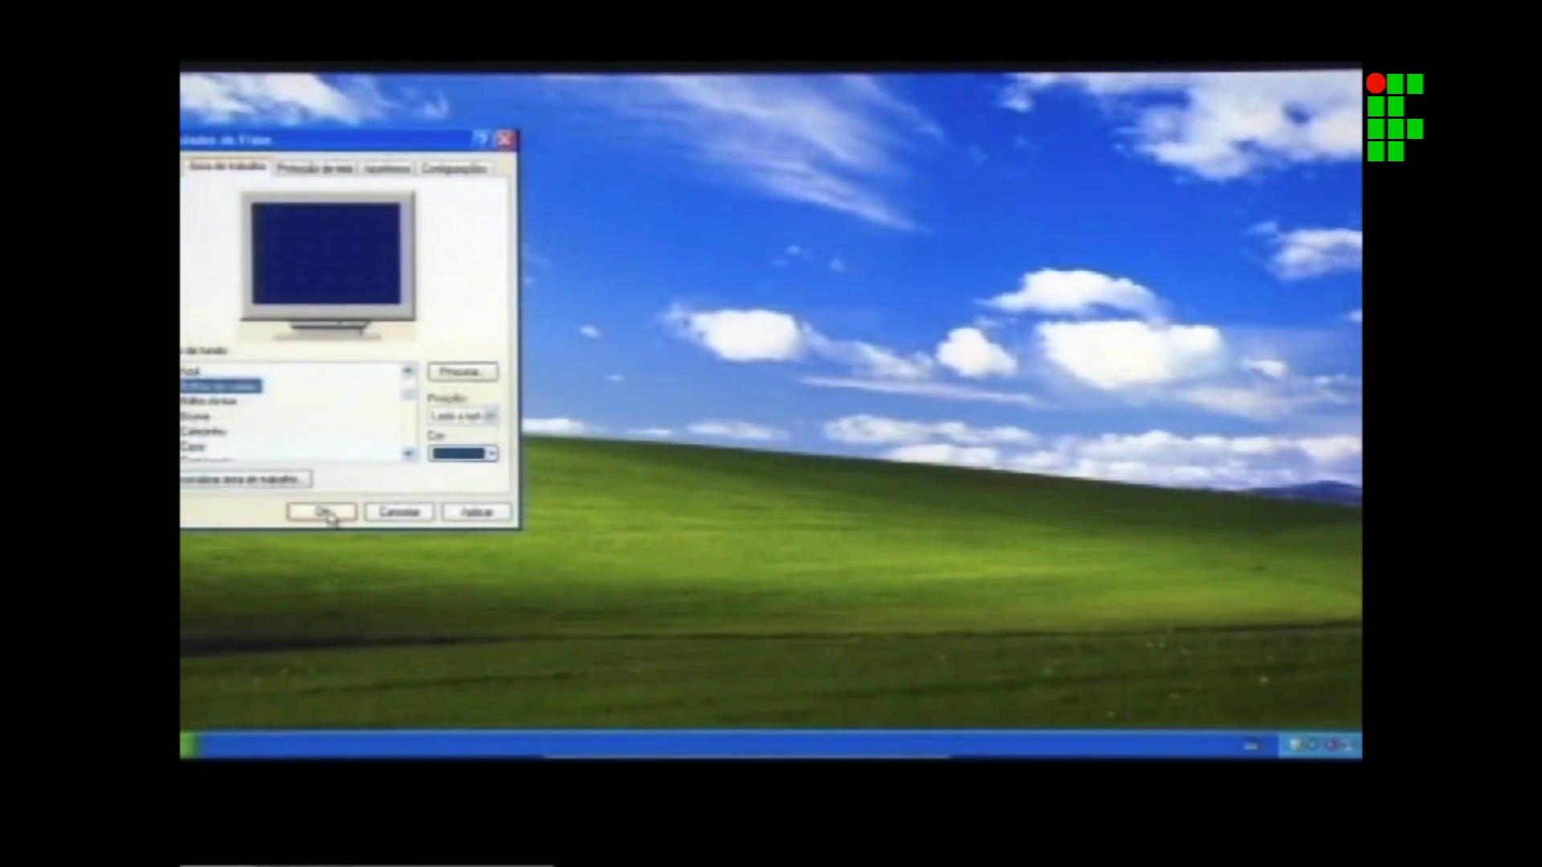
{"action": "left_click", "coordinate": [466, 514]}
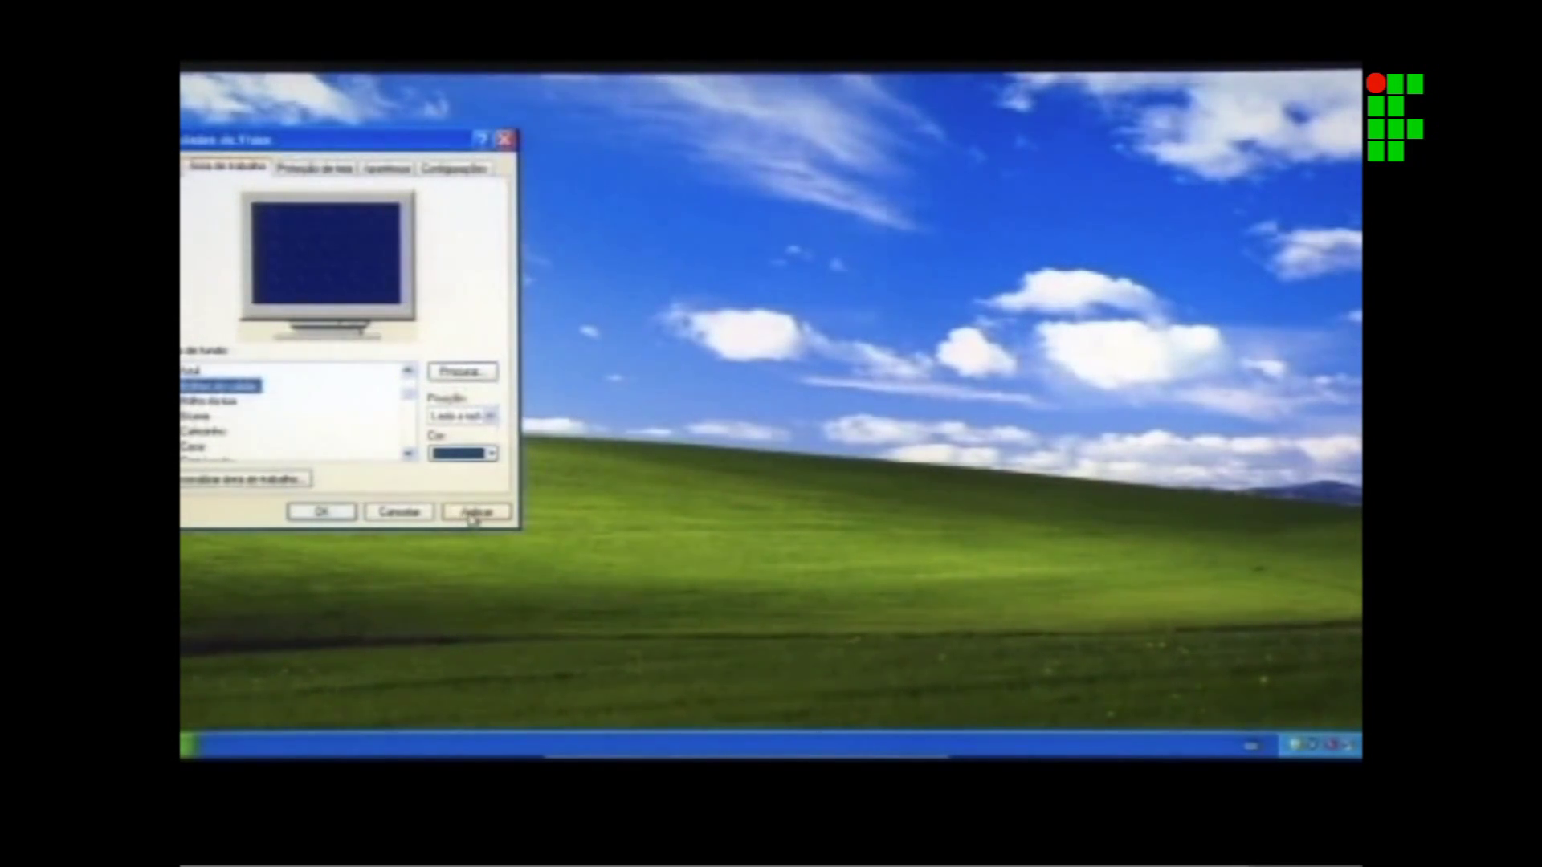
{"action": "left_click", "coordinate": [473, 515]}
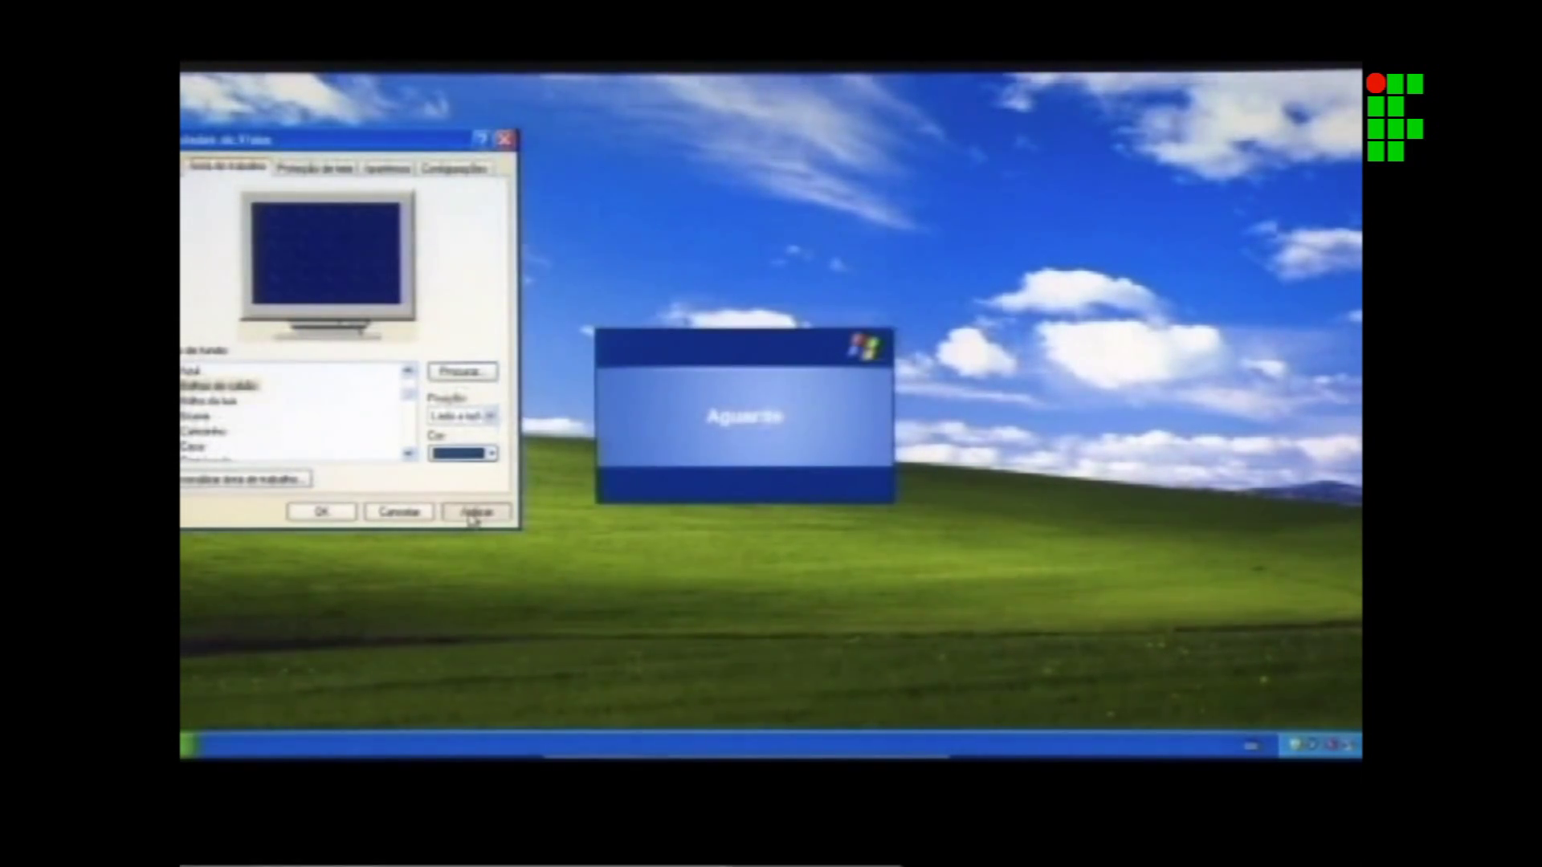